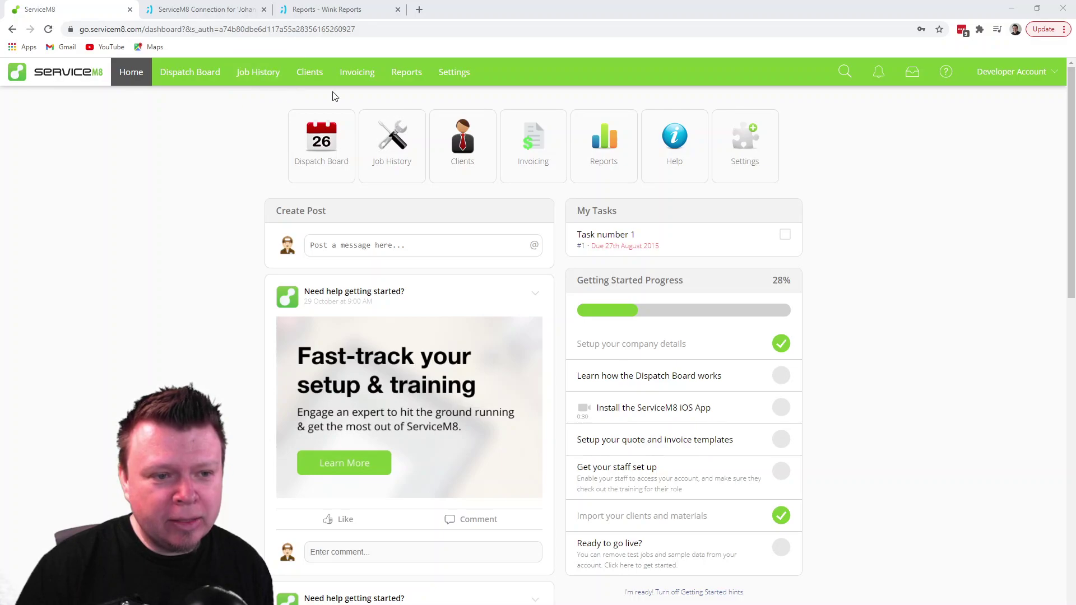
Step: Search ServiceM8's add-ons directory for 'partial' to confirm the Partial/Progress Invoicing add-on is on
click(462, 77)
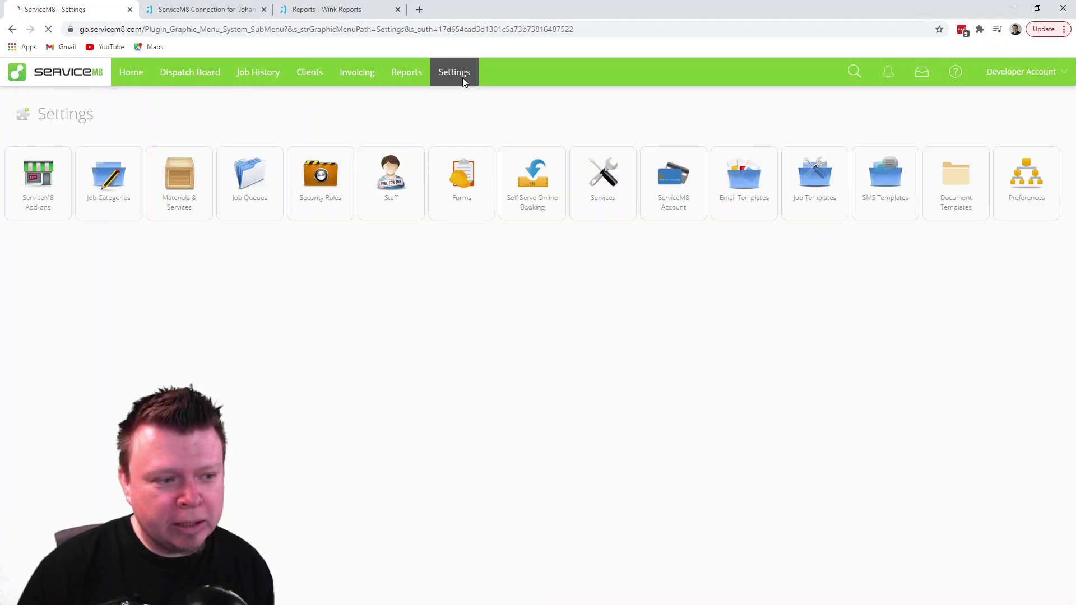
click(31, 189)
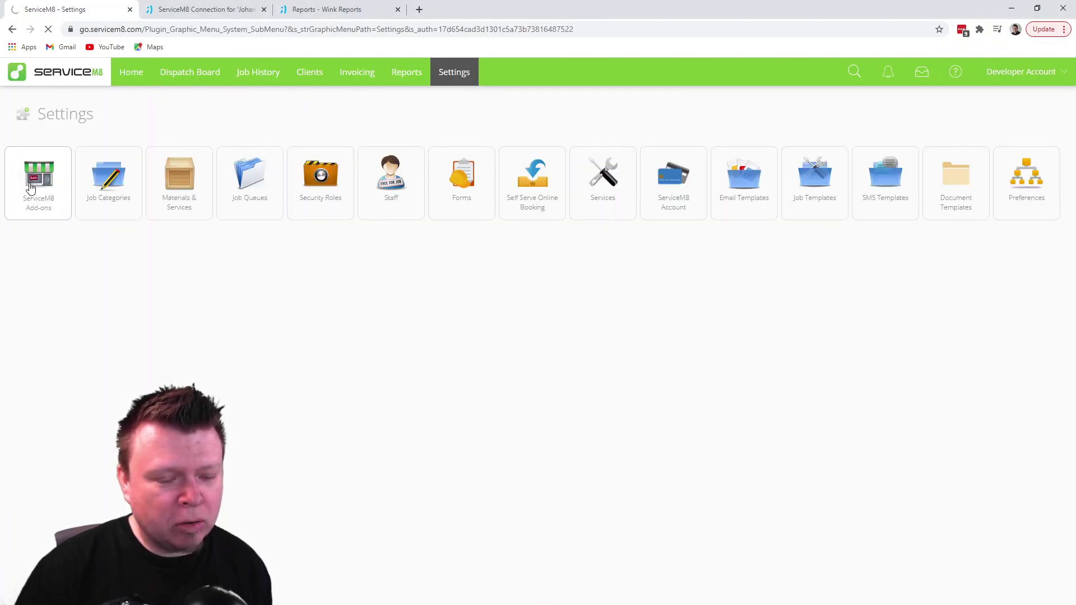
click(324, 225)
text(partial)
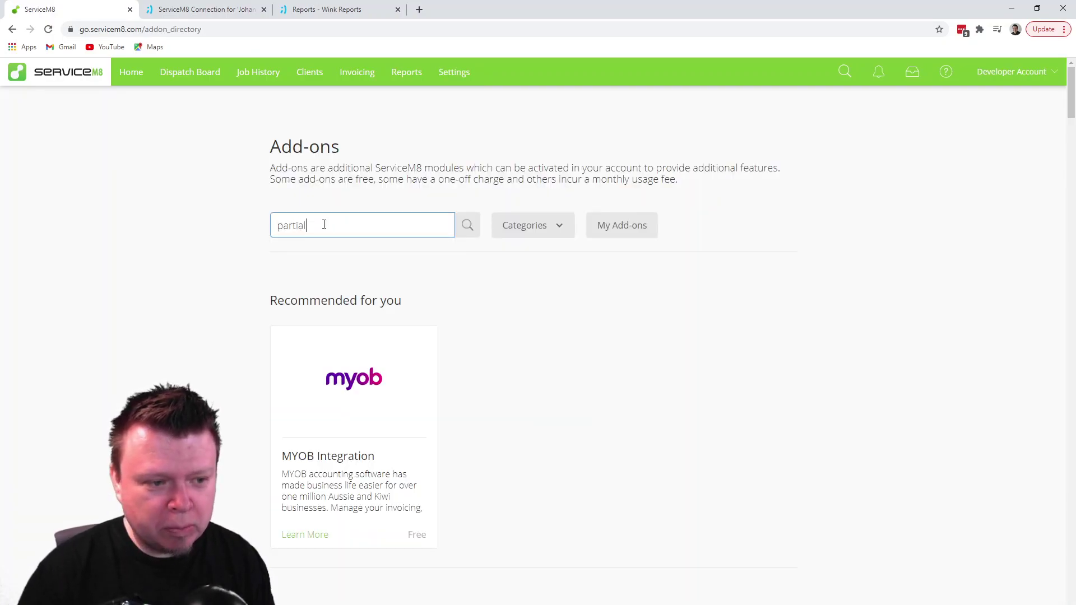
key(Return)
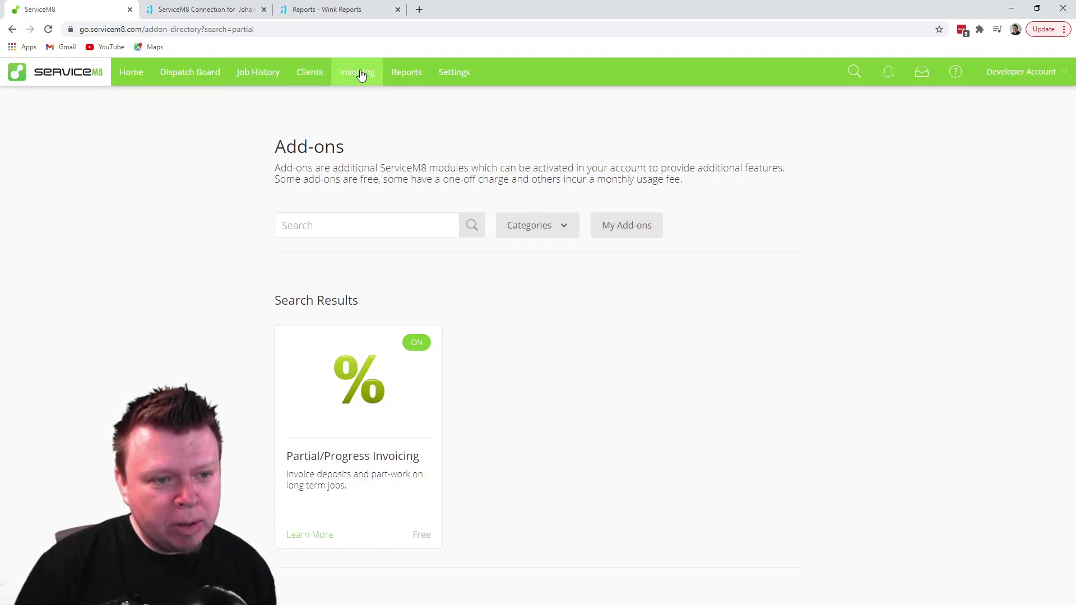
Step: Start a new job from the Dispatch Board with Microsoft Corporation as the customer
click(173, 76)
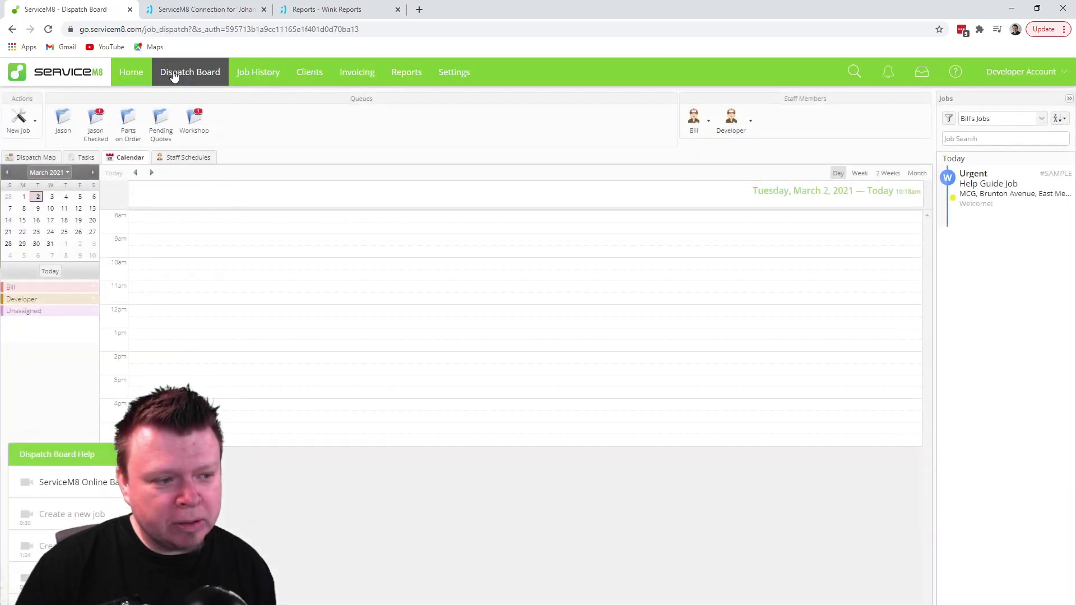
click(19, 120)
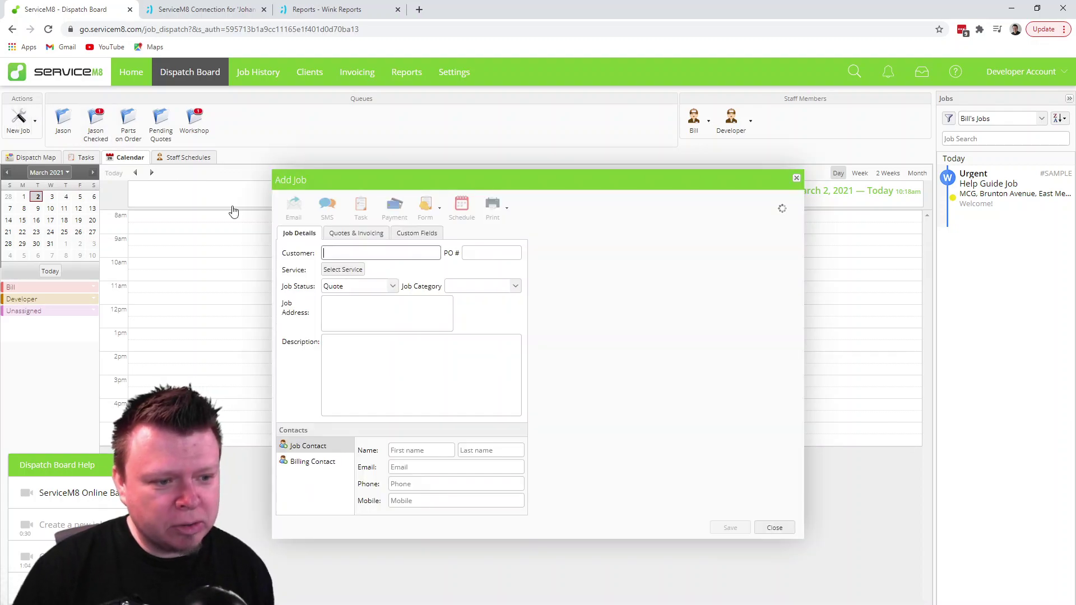
text(micro)
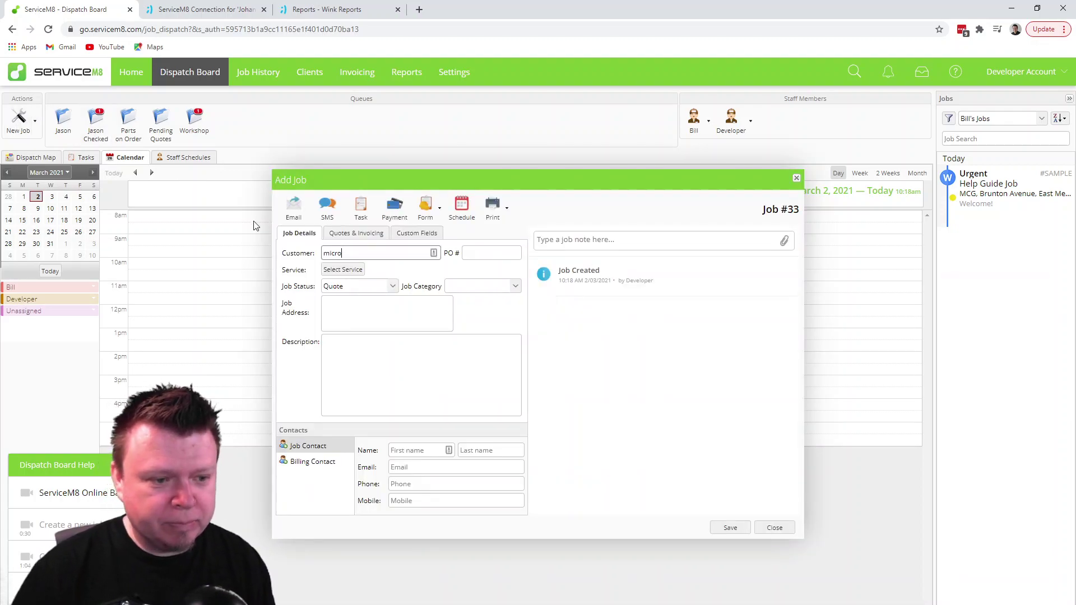
click(422, 286)
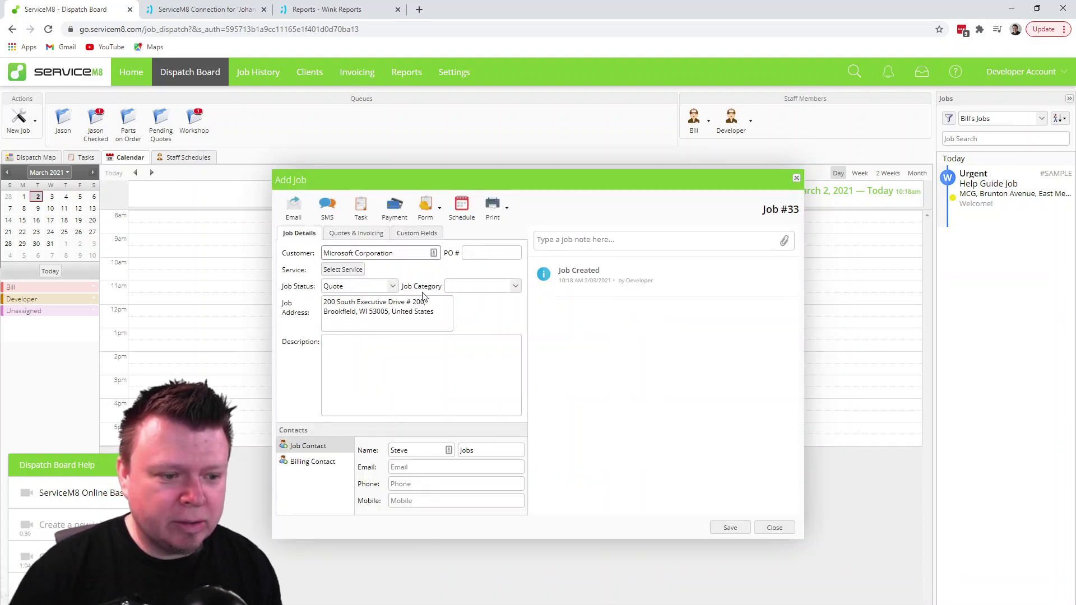
Step: Add a PACKAGE1 Service Package line under the job's Quotes & Invoicing
click(357, 233)
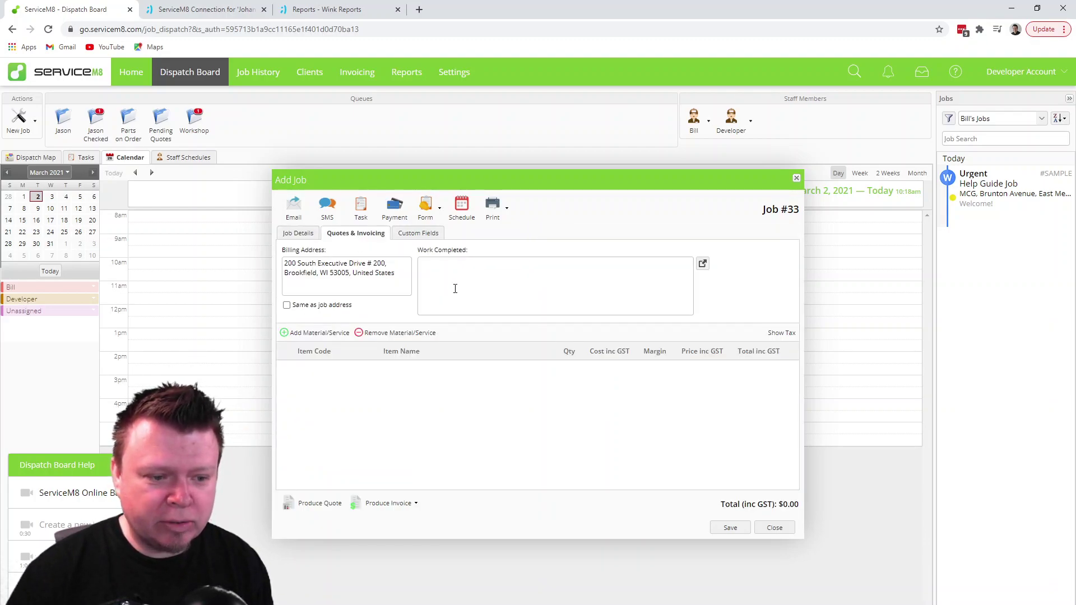
click(315, 334)
click(373, 369)
click(347, 470)
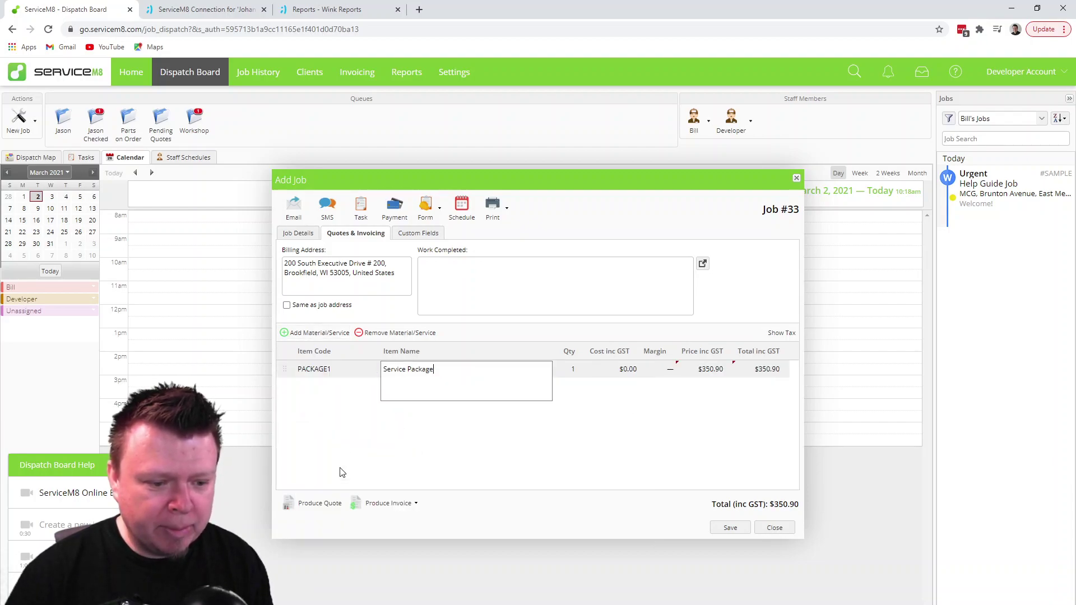
click(484, 424)
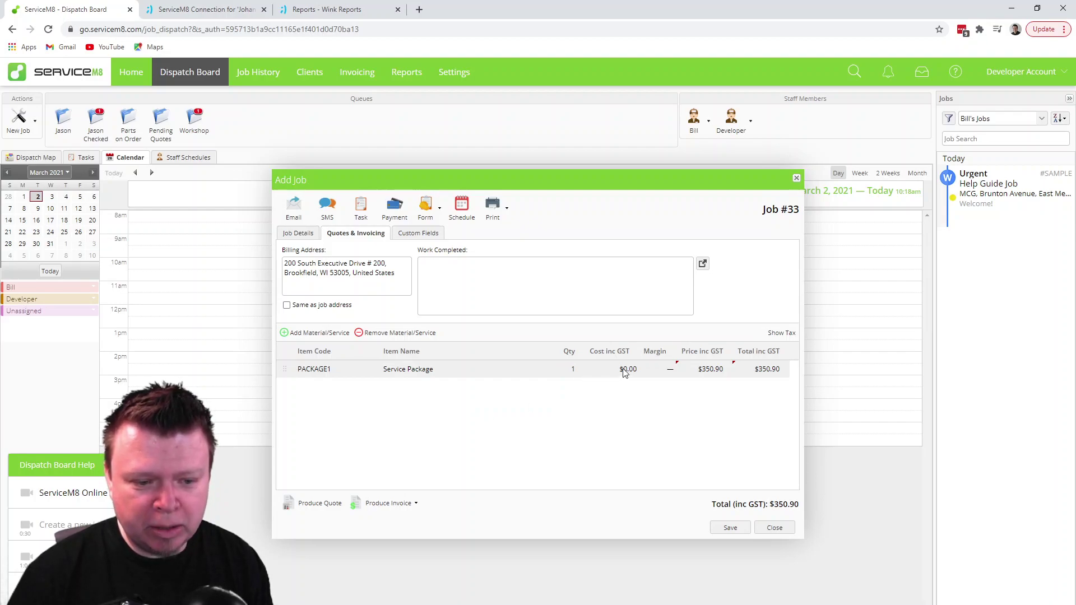
Step: Price the line at $500 with a $200 cost and save job #33
click(709, 370)
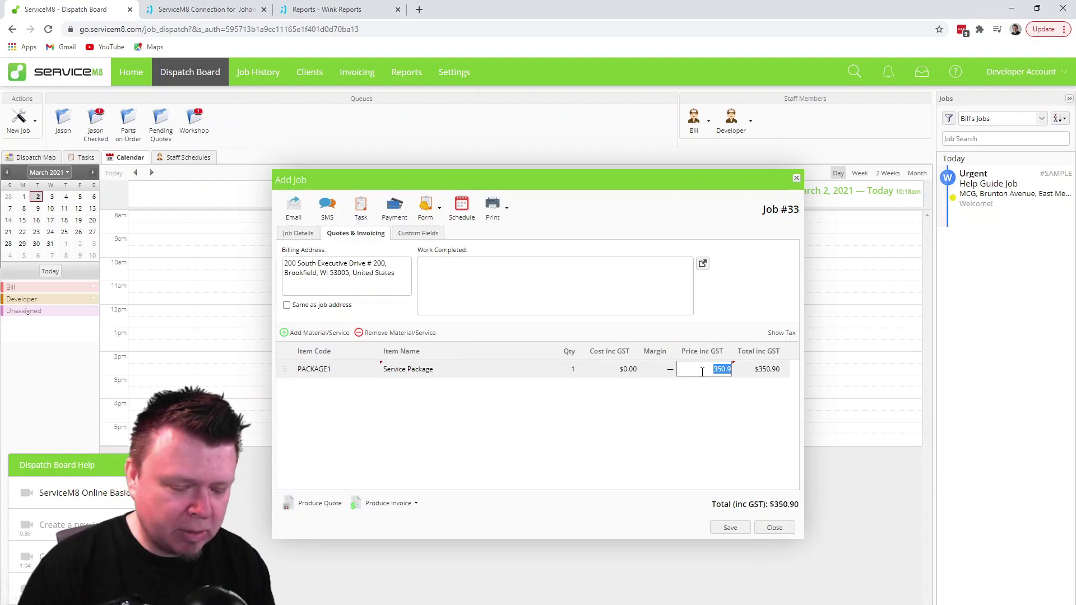
text(500)
key(Return)
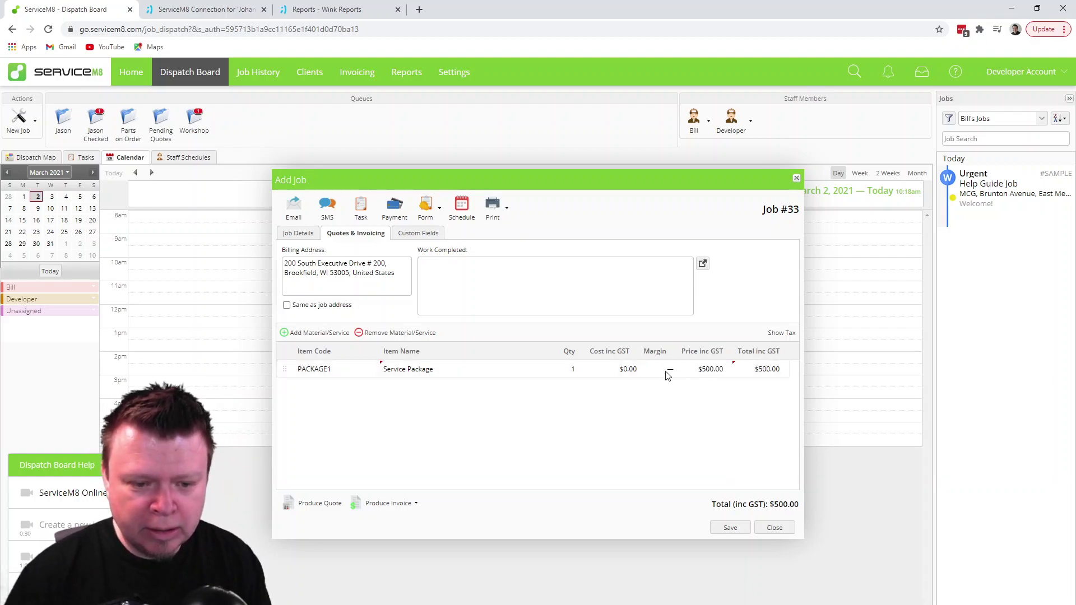
click(623, 369)
text(2)
key(Return)
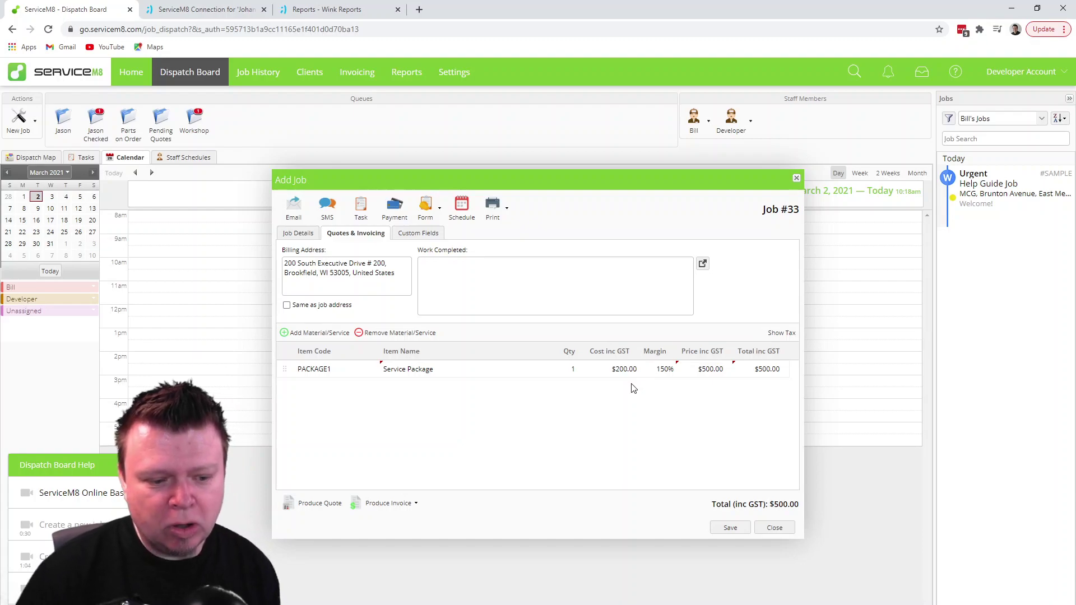
click(739, 529)
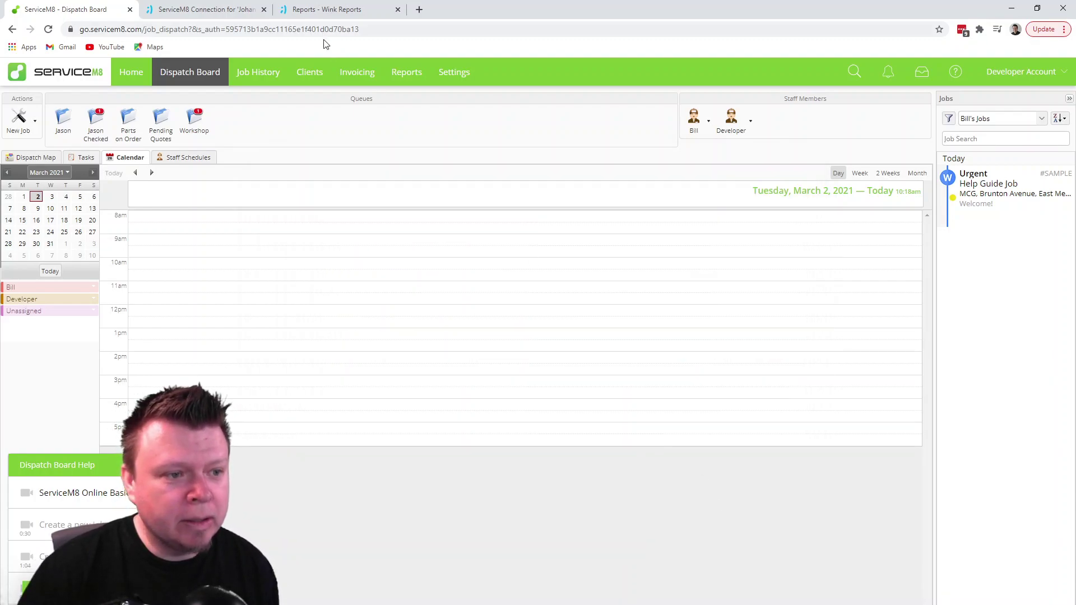
Step: Change job 33's status to Work Order in Job History and save it
click(271, 76)
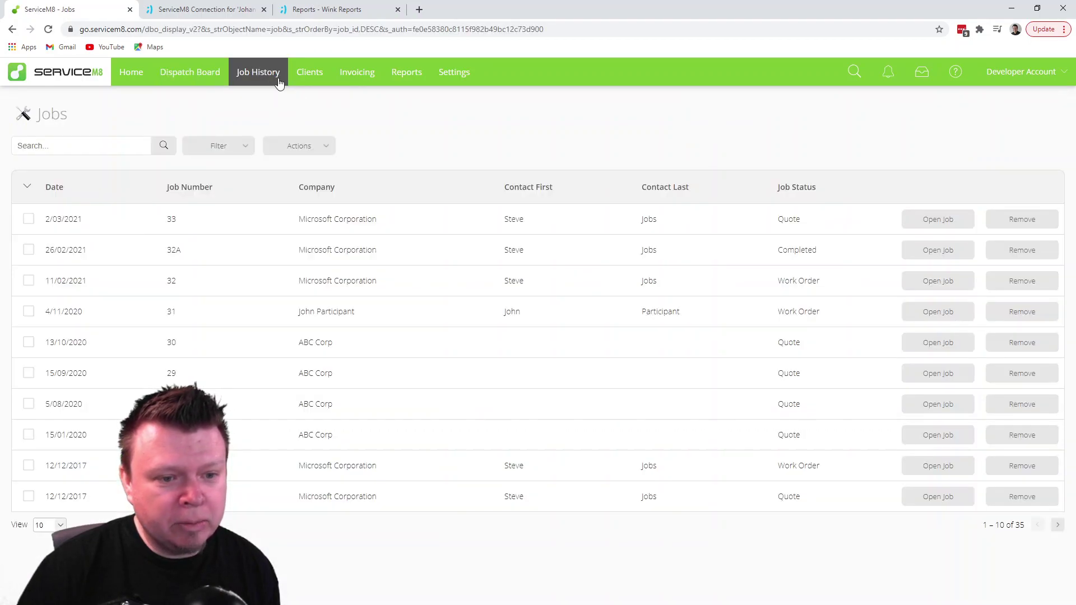
click(954, 221)
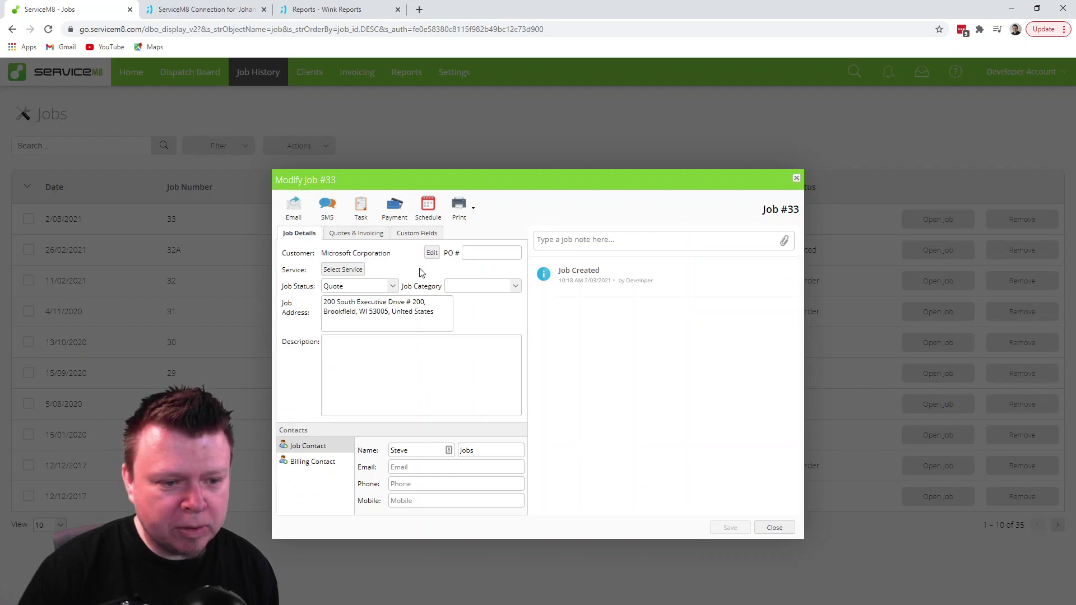
click(388, 291)
click(361, 312)
click(729, 528)
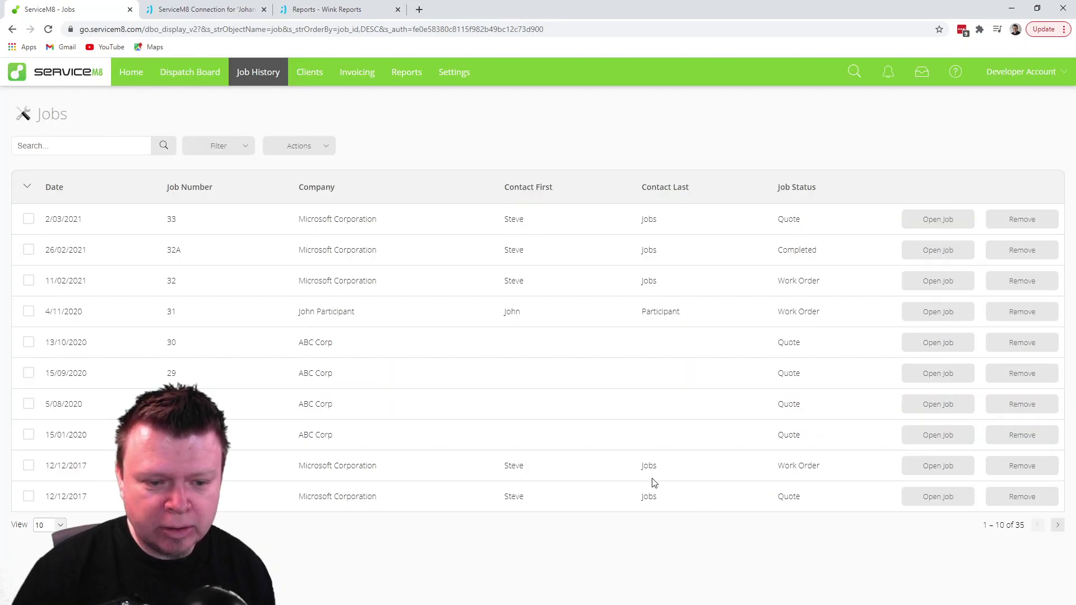
Step: Reopen job 33 and review its Quotes & Invoicing details and invoice options
click(938, 219)
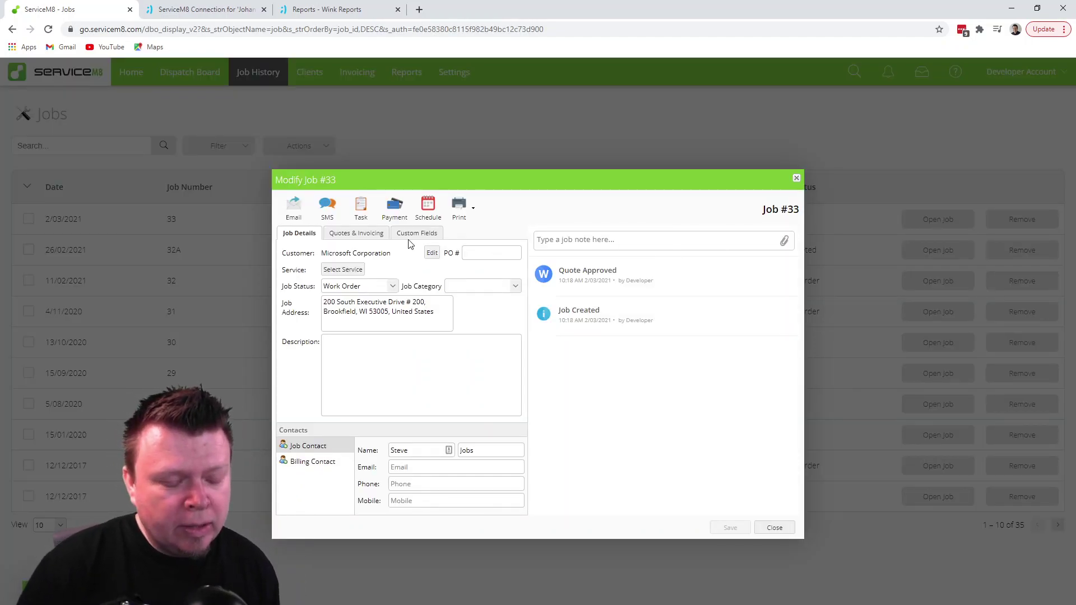
click(371, 235)
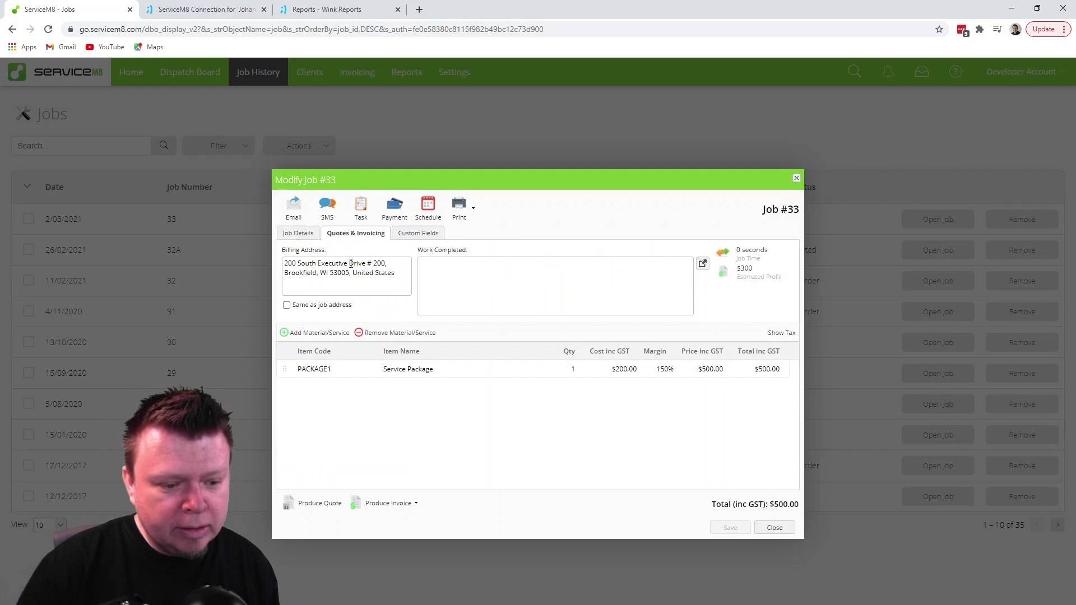
click(416, 503)
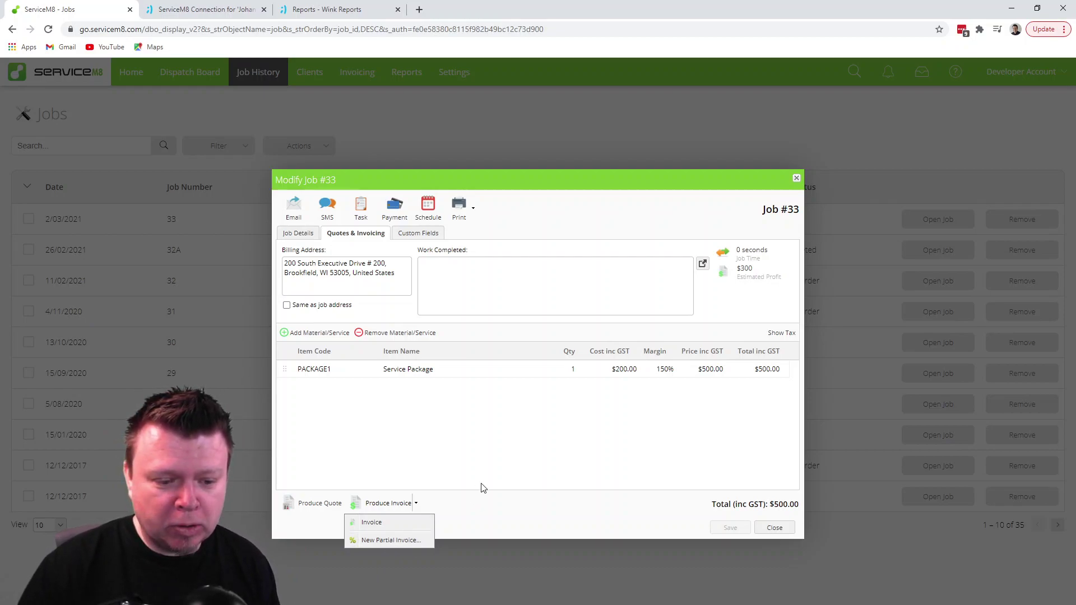
click(451, 507)
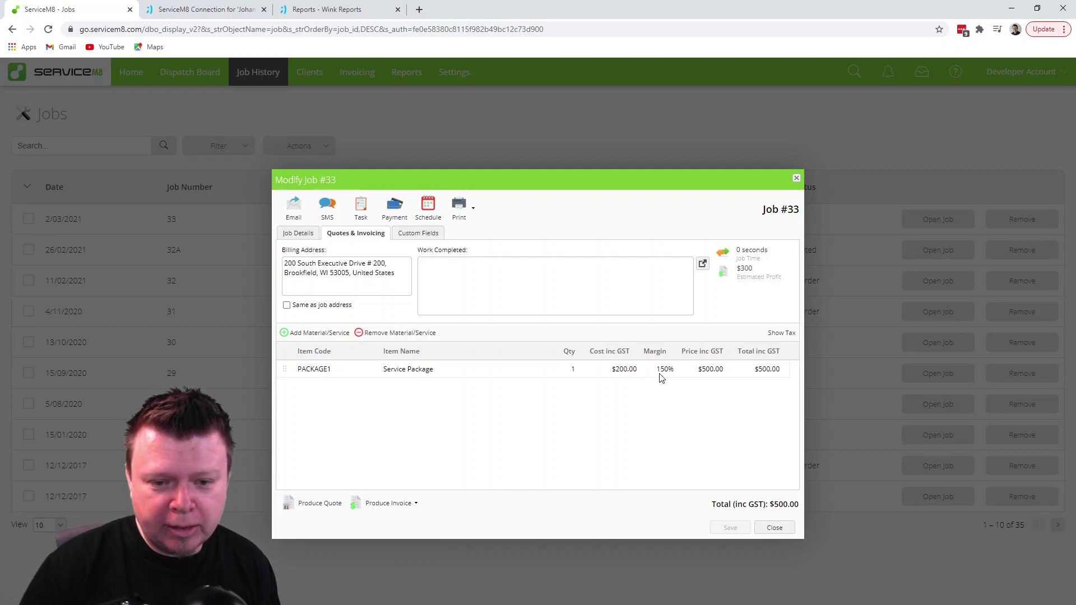
mouse_move(754, 272)
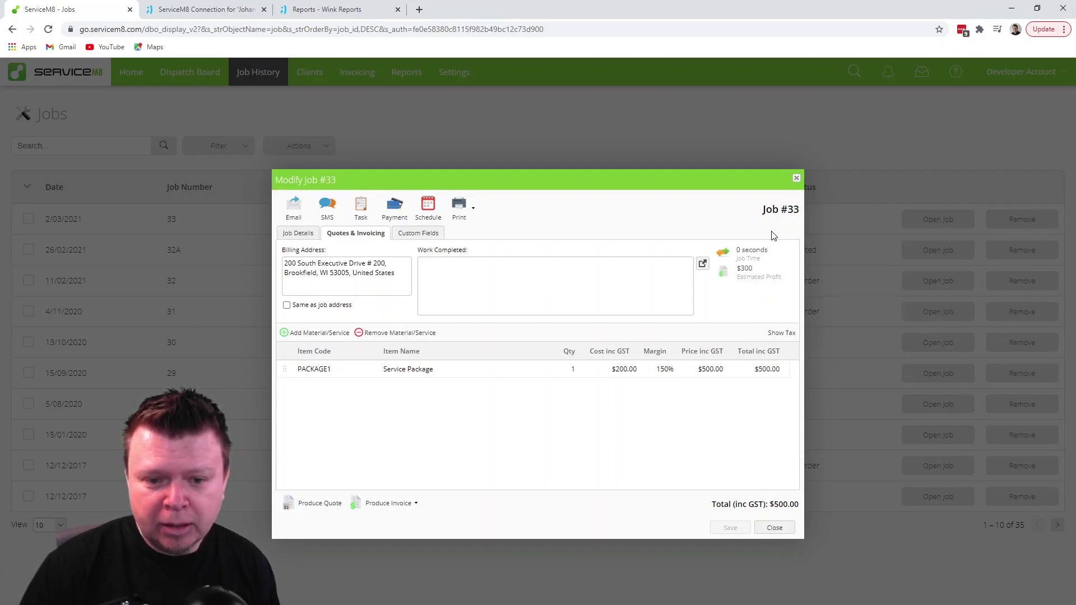
Step: Add a new recorded time entry on job 33 assigned to Bill
click(751, 252)
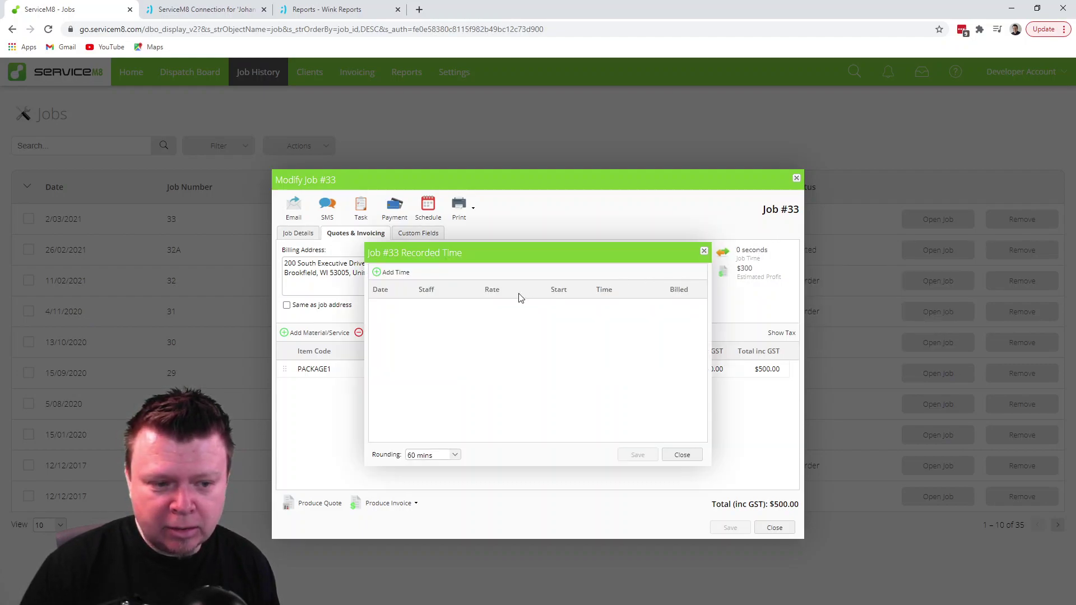
click(396, 272)
click(431, 308)
click(474, 308)
click(447, 322)
click(501, 307)
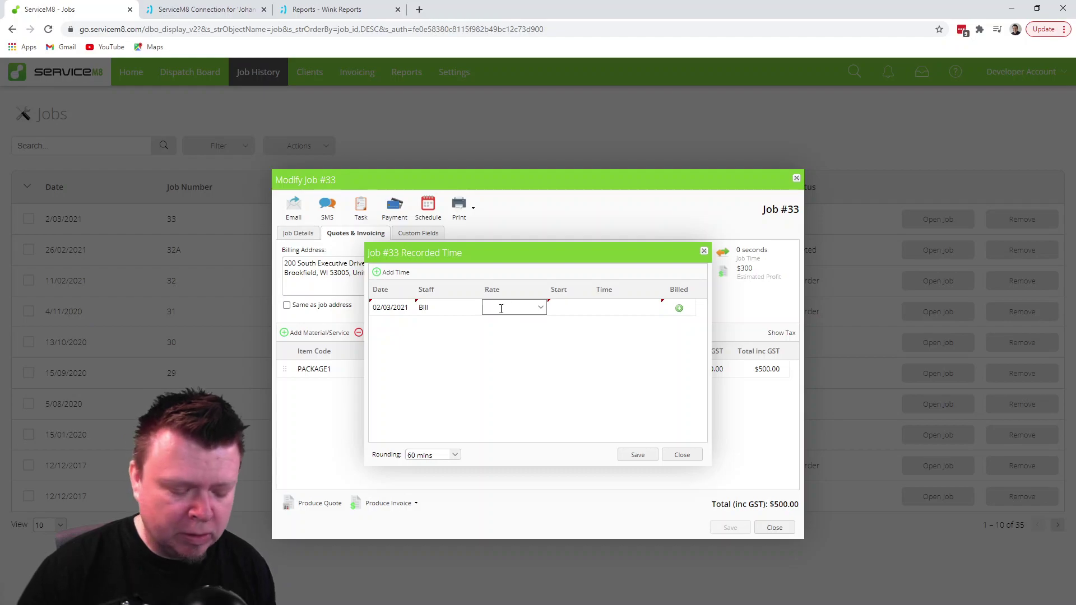
click(540, 309)
click(540, 310)
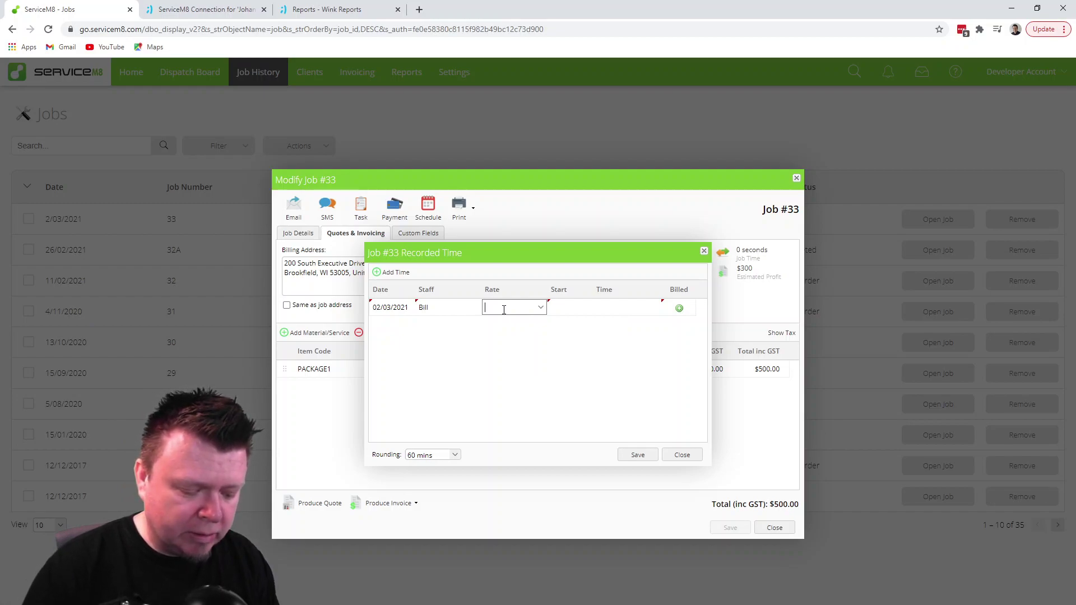
text(25)
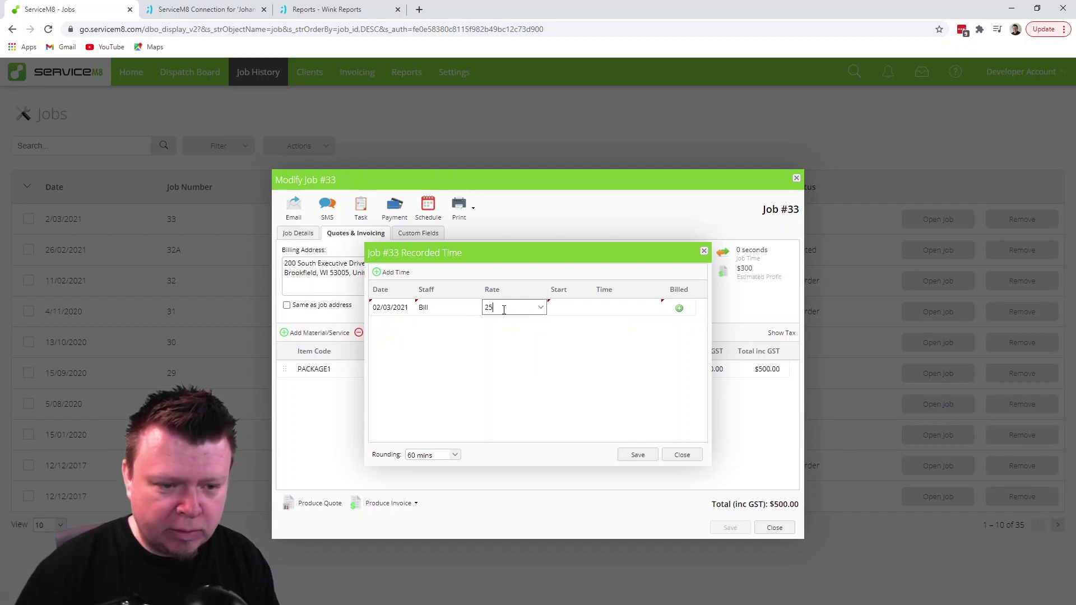
Step: Set the time entry's start to 9:00 AM and its duration to 2 hours
click(570, 309)
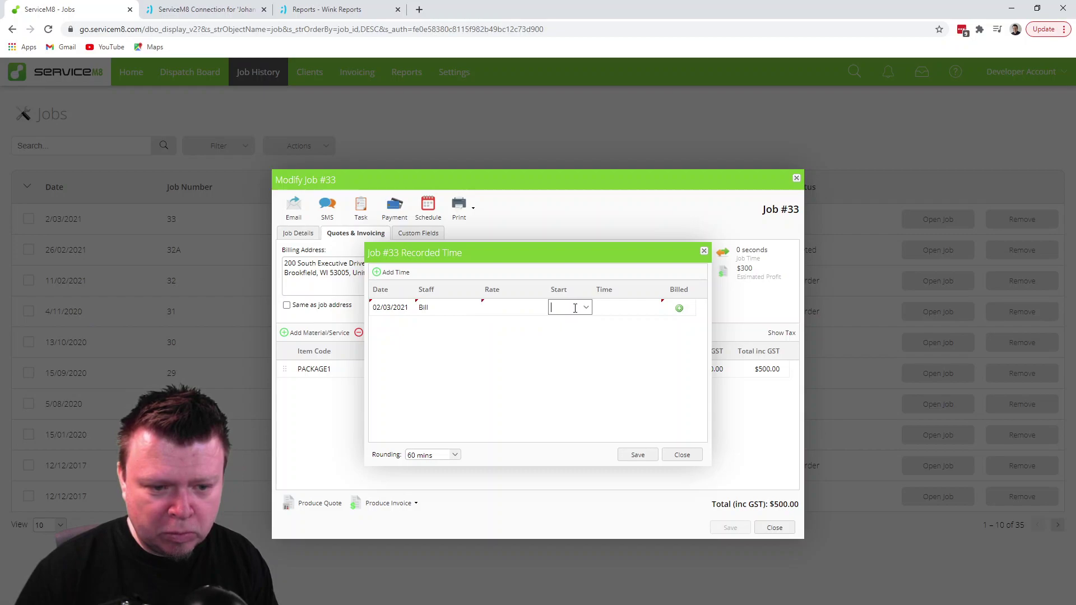
click(585, 307)
click(564, 374)
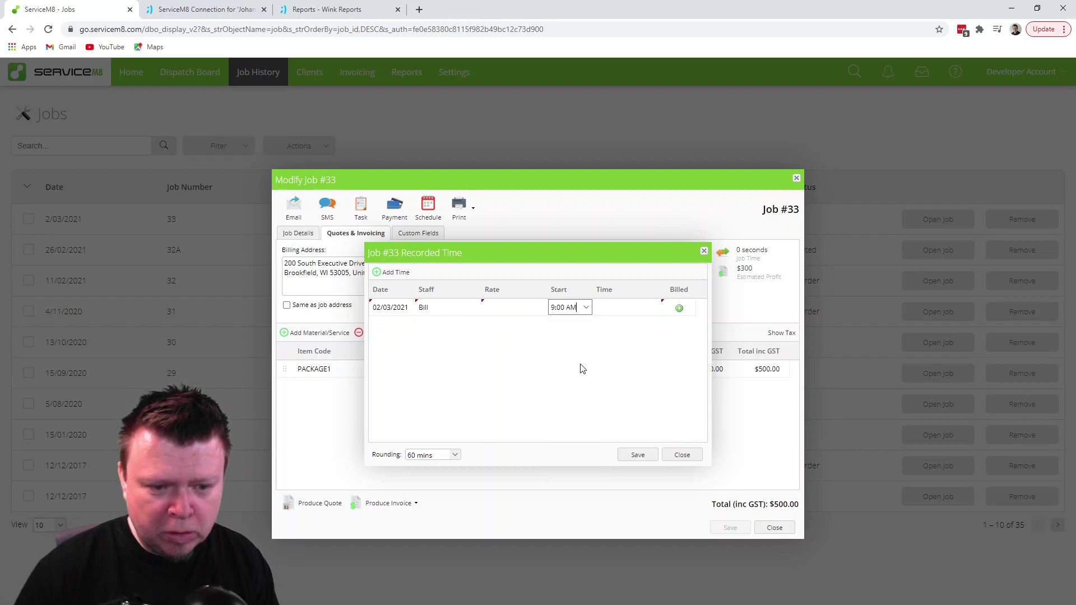
click(618, 311)
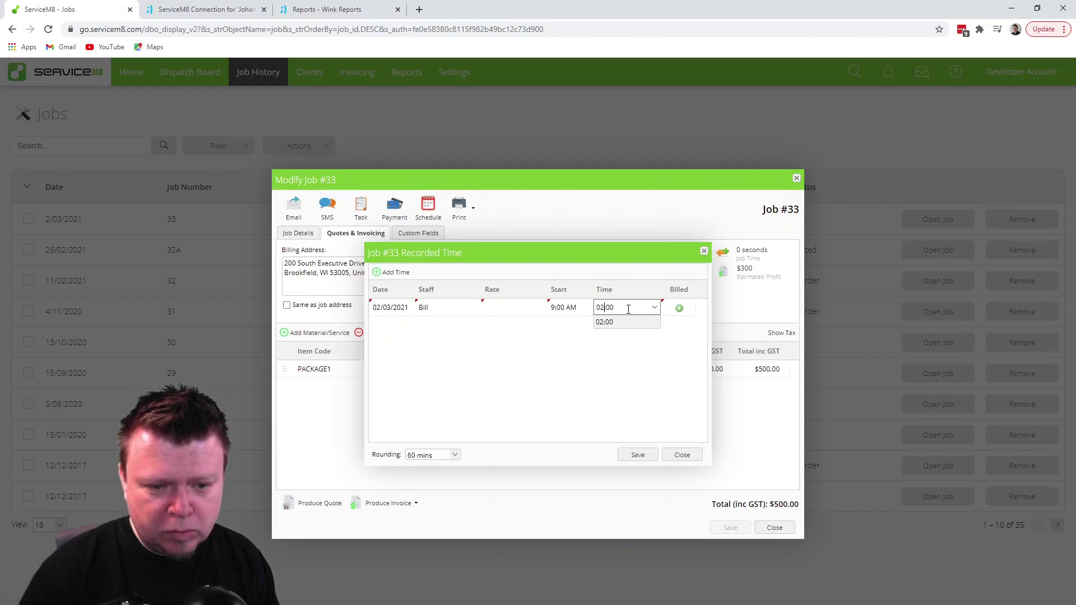
click(612, 314)
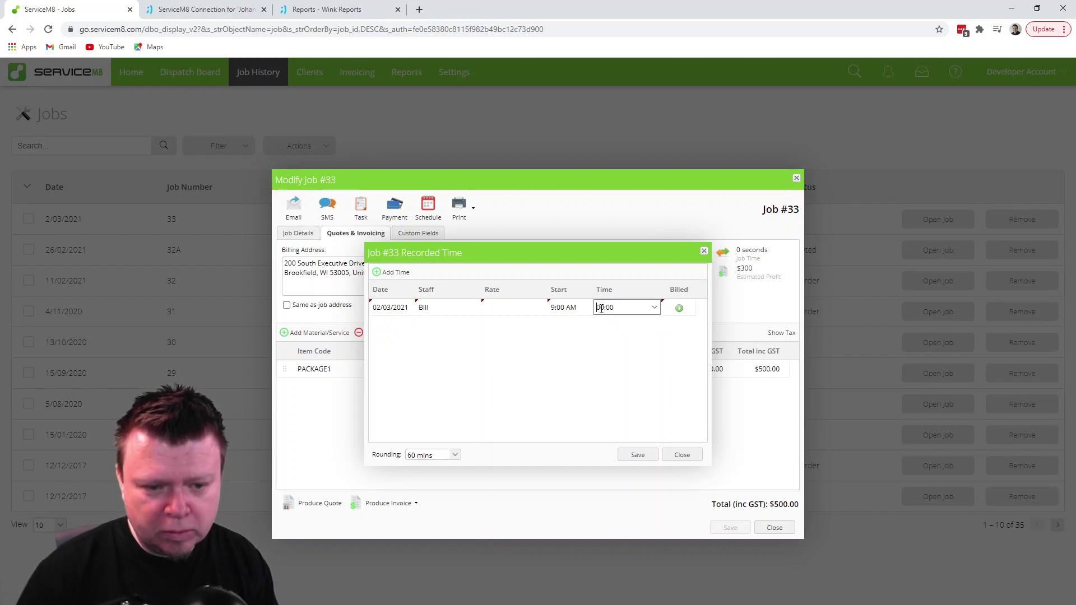
click(602, 307)
text(2)
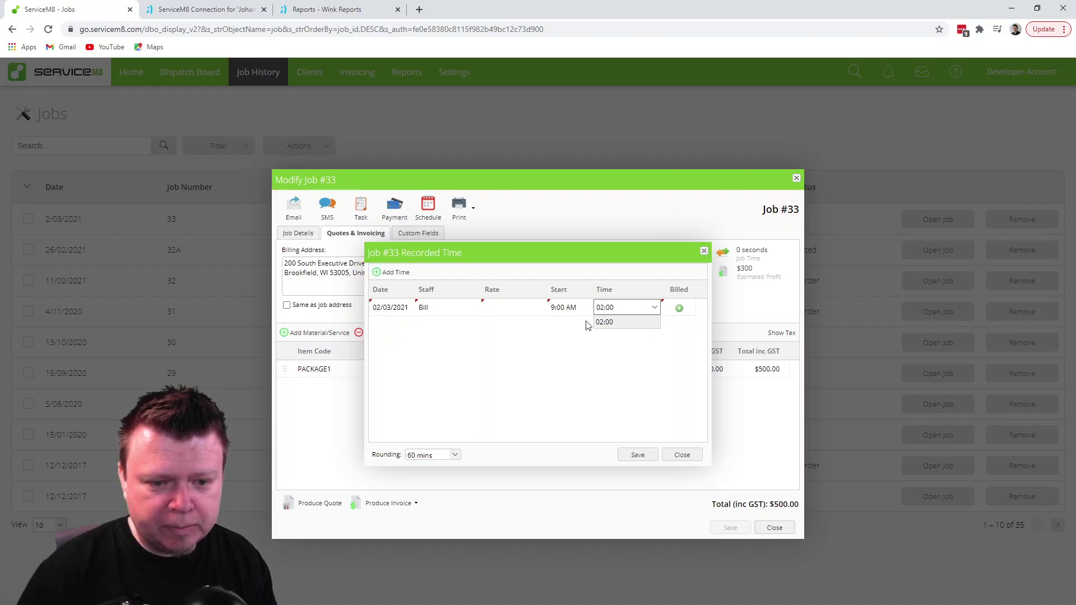
click(606, 322)
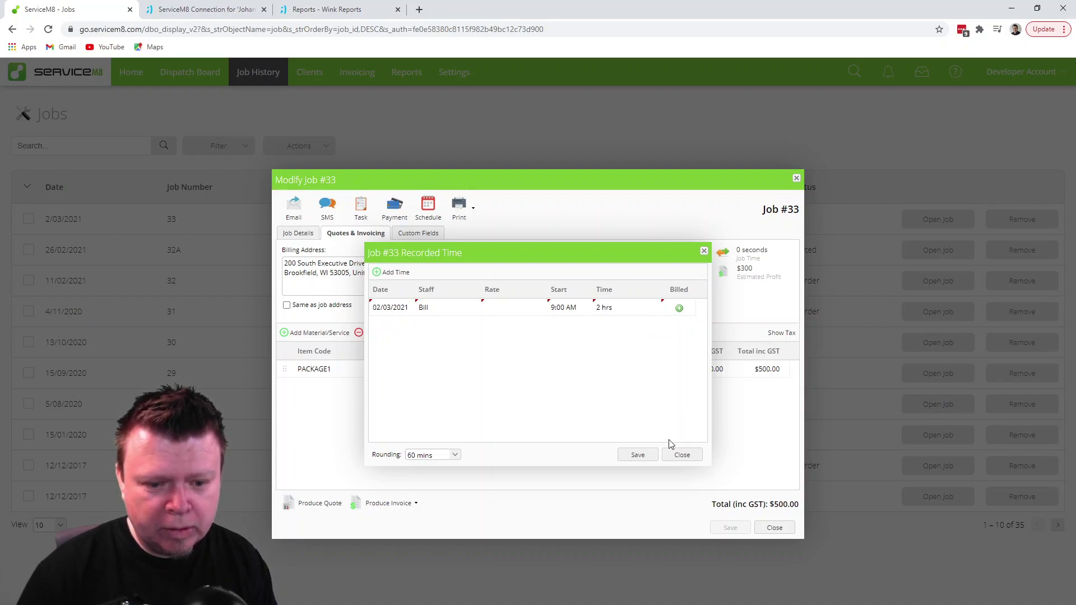
Step: Charge the entry at the LABOUR-BILL rate, save it, and reopen job 33
click(493, 308)
click(540, 307)
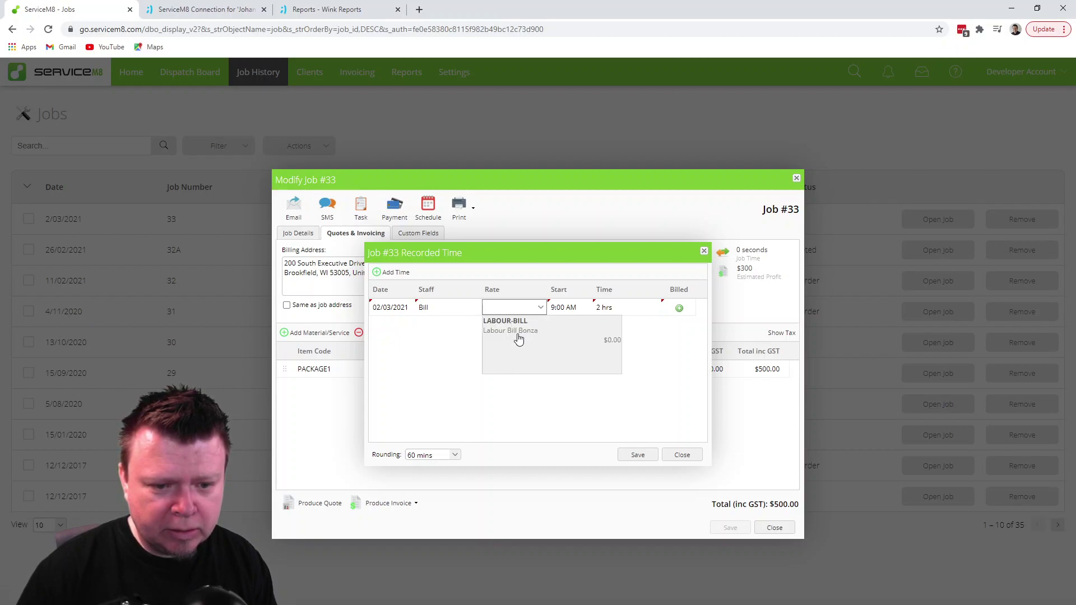
click(497, 327)
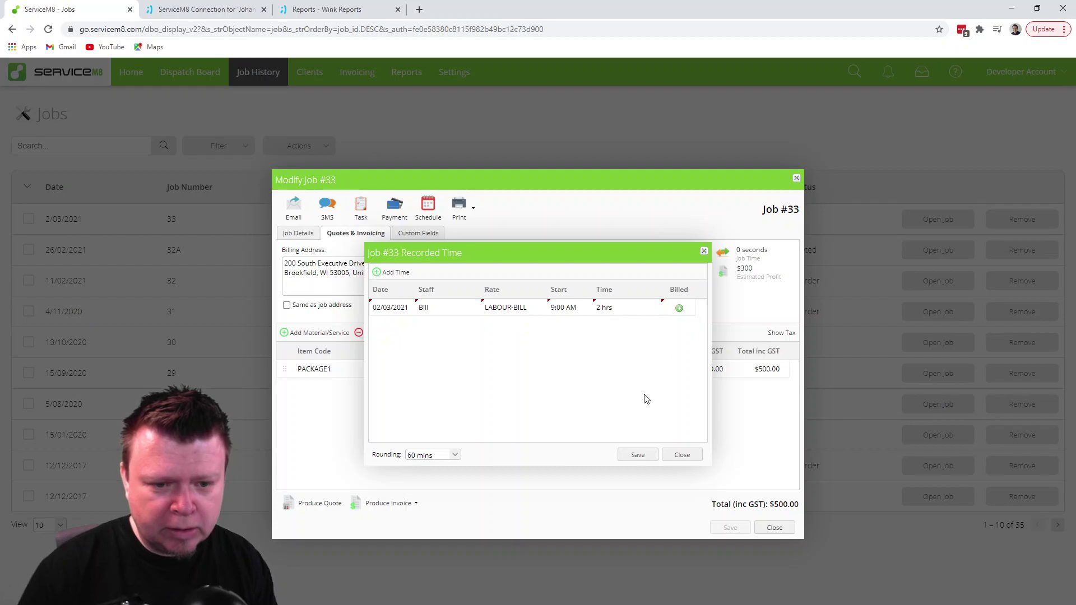
click(639, 455)
mouse_move(743, 271)
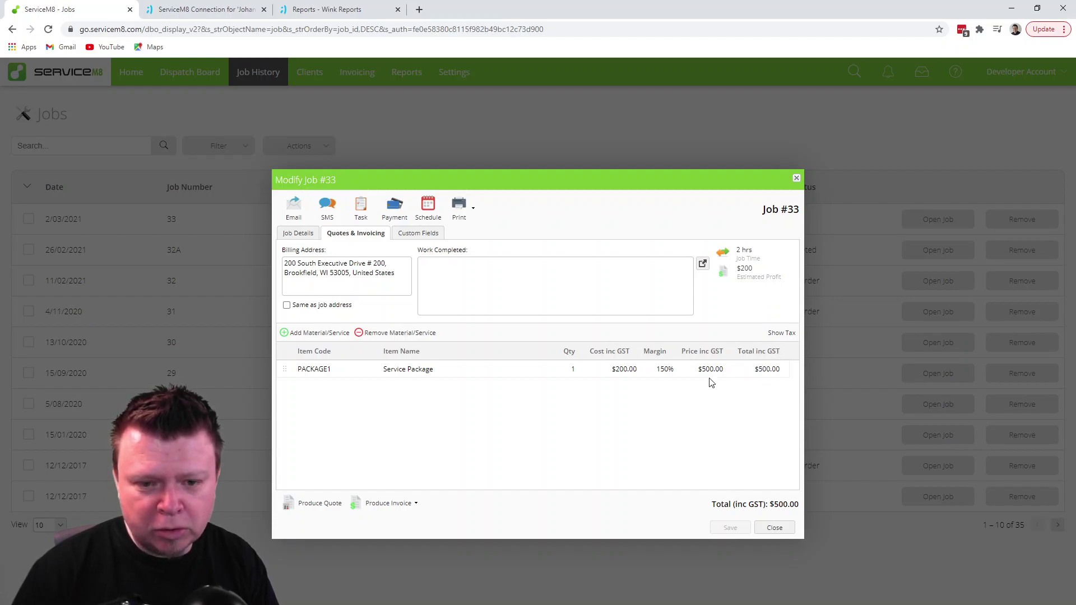
click(776, 529)
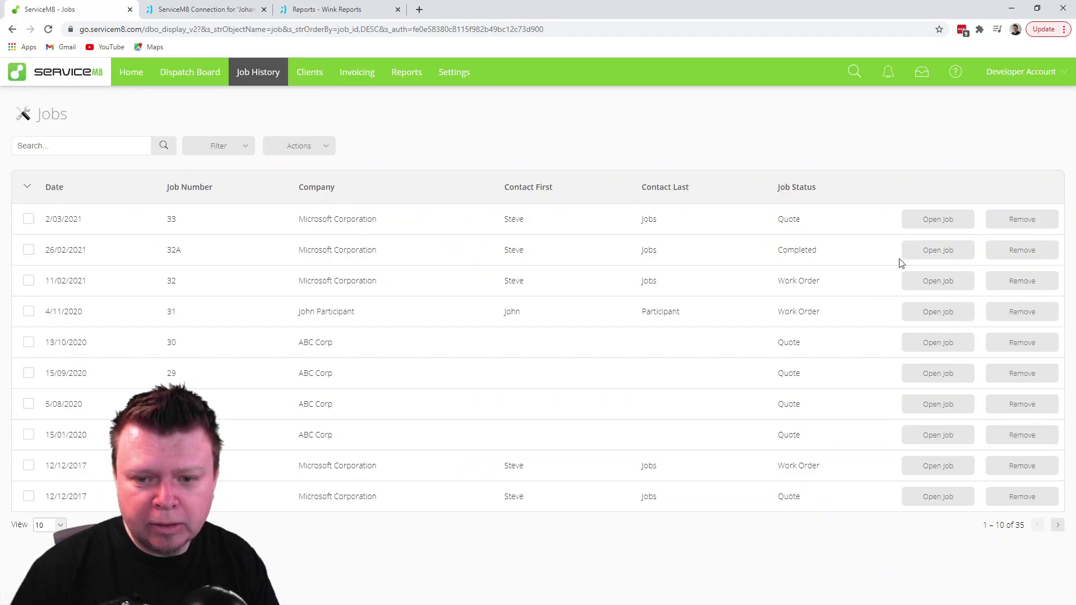
click(937, 220)
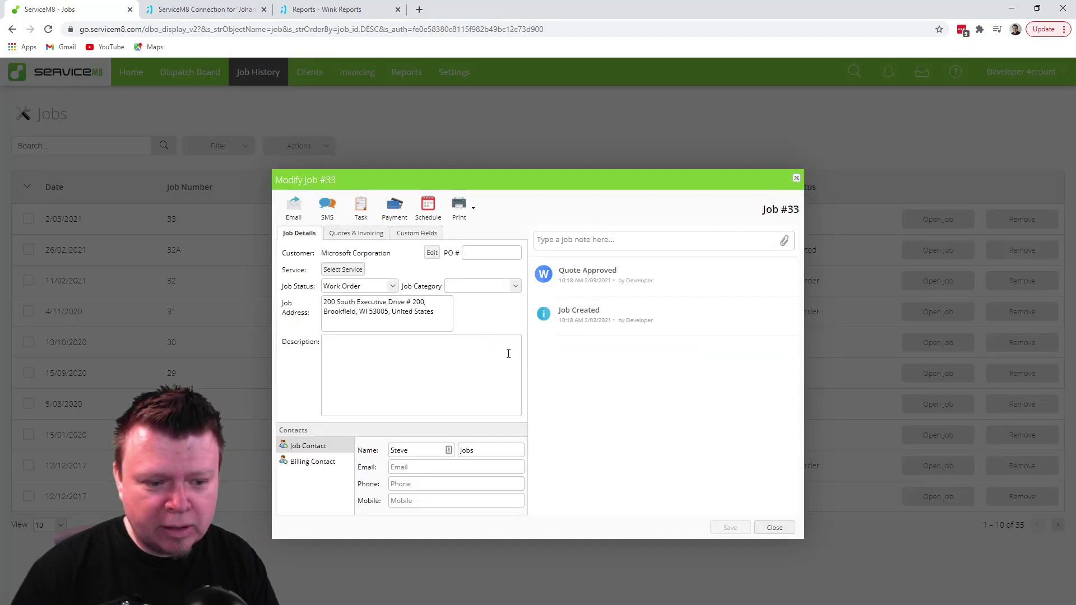
Step: Start a new partial invoice for job 33 from its Quotes & Invoicing lines
click(363, 236)
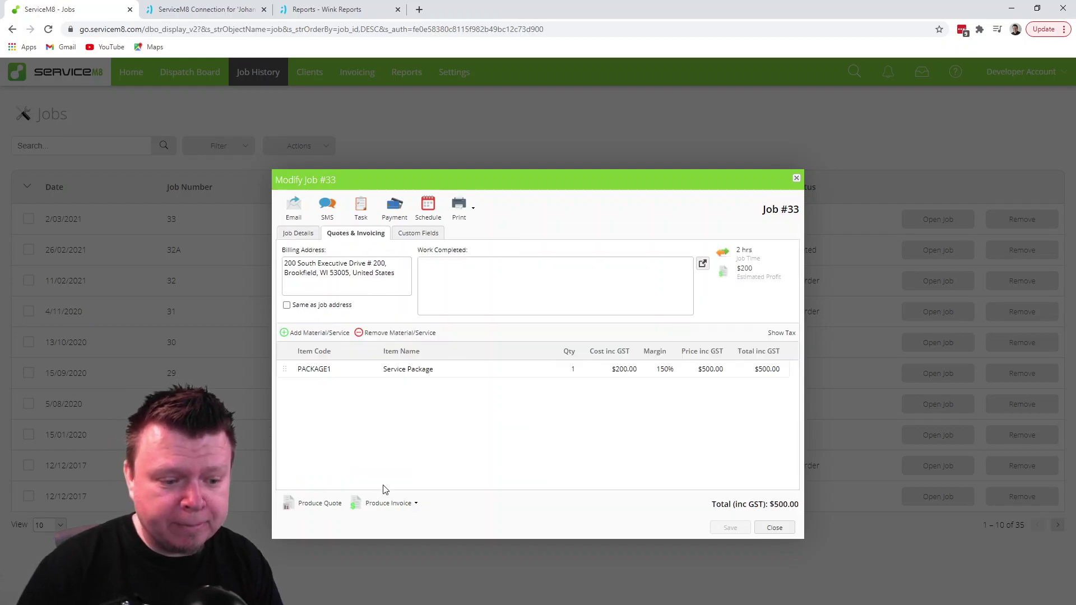
click(416, 503)
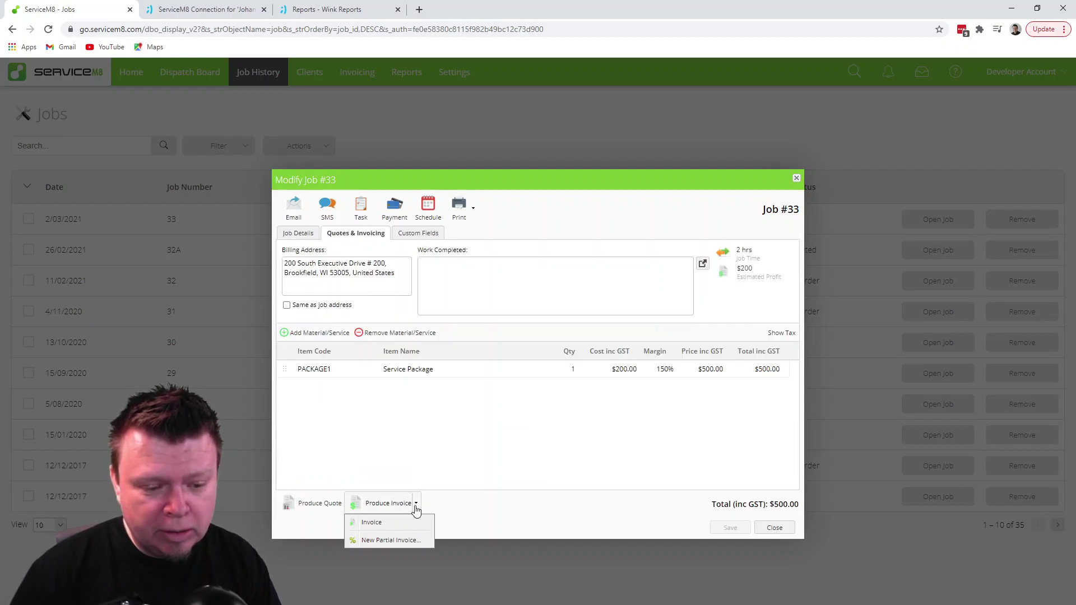
click(394, 538)
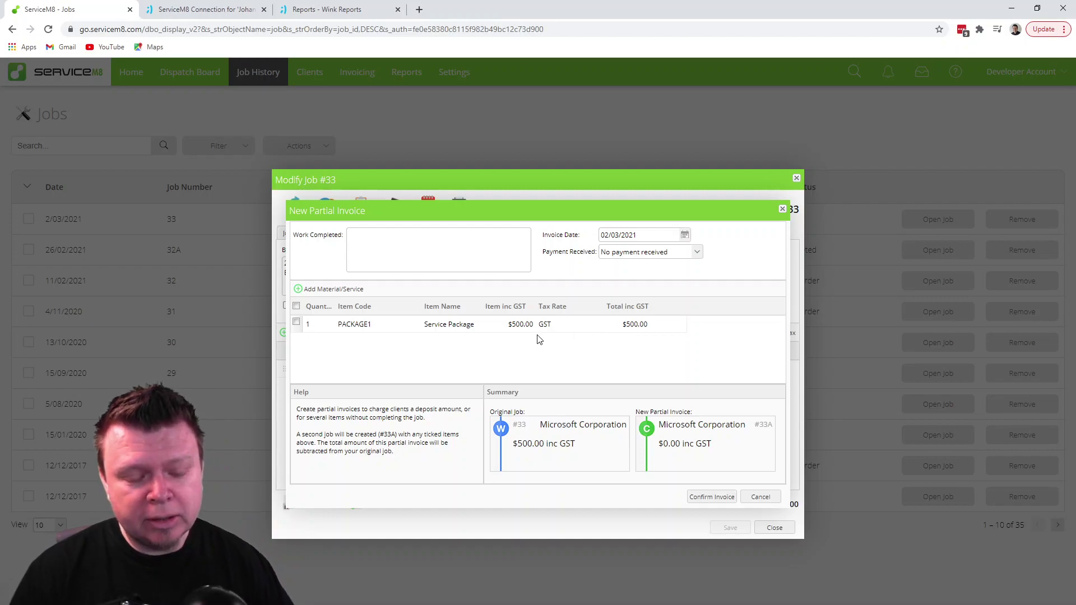
Step: Include PACKAGE1 at $250.00 and confirm partial invoice 33A
click(296, 322)
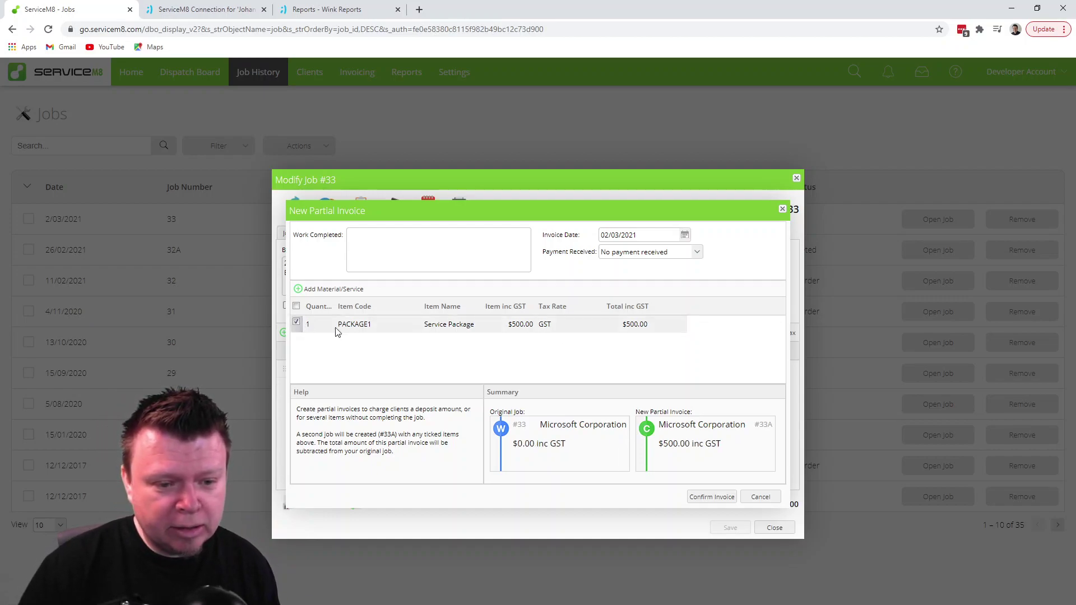
click(522, 324)
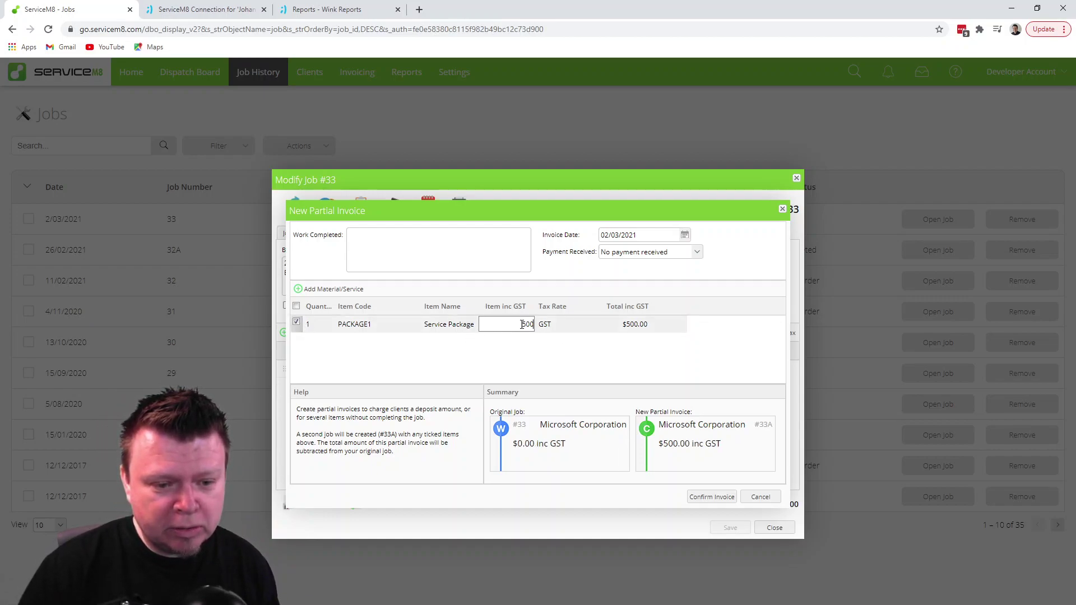
click(638, 328)
click(522, 329)
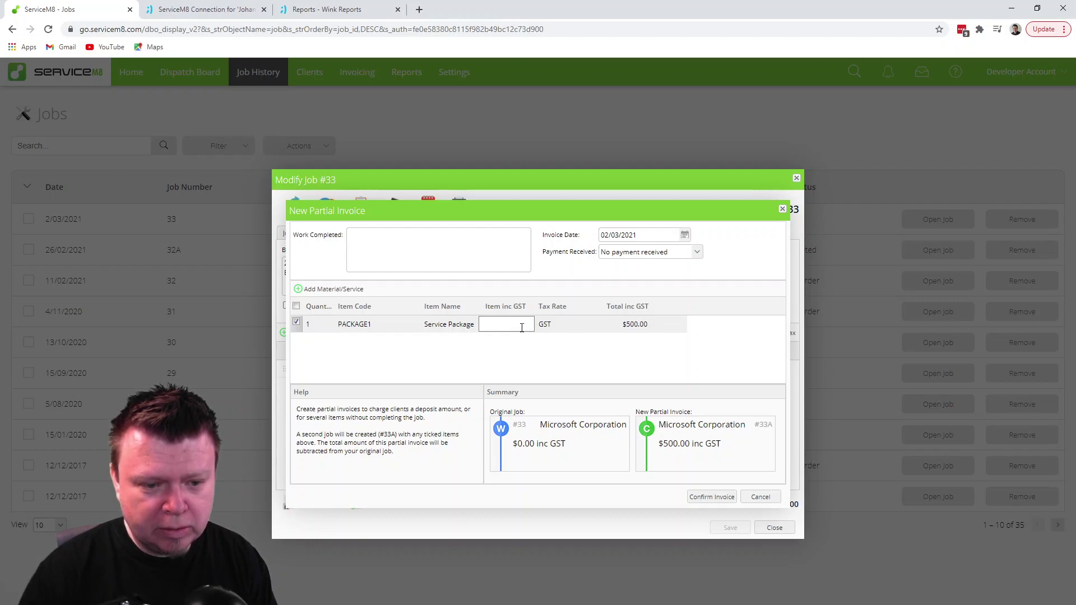
click(527, 353)
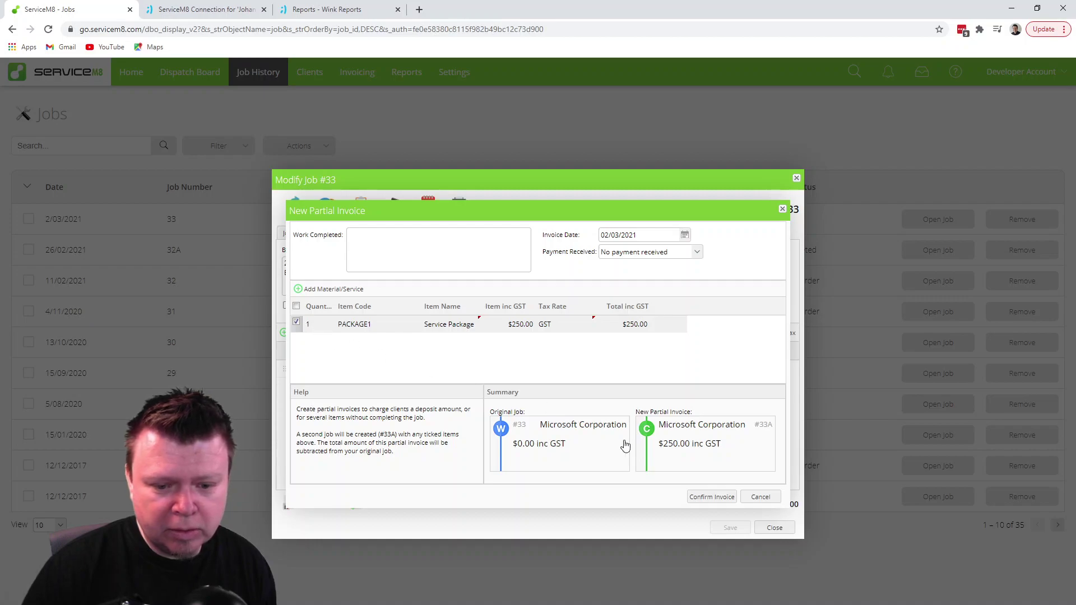
click(716, 499)
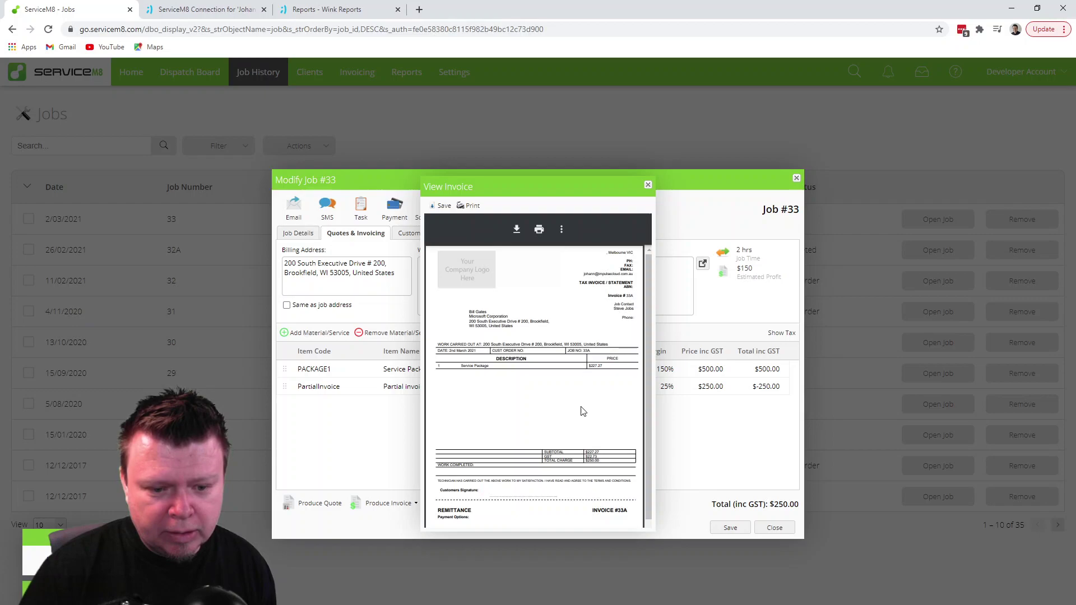
Step: Close the invoice preview and save job 33 with partial invoice #33A
click(648, 185)
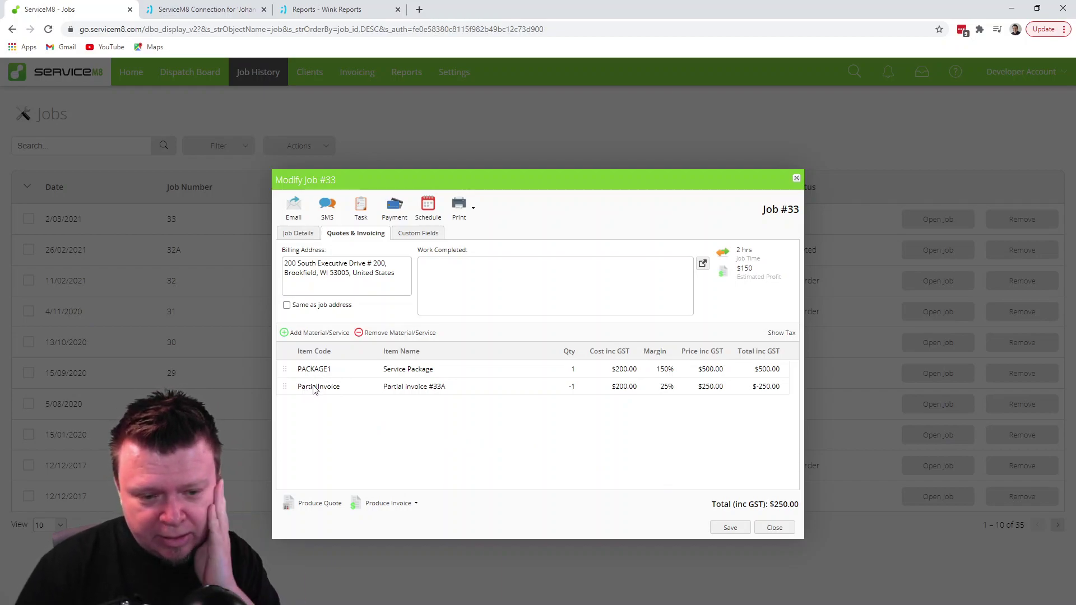
click(728, 528)
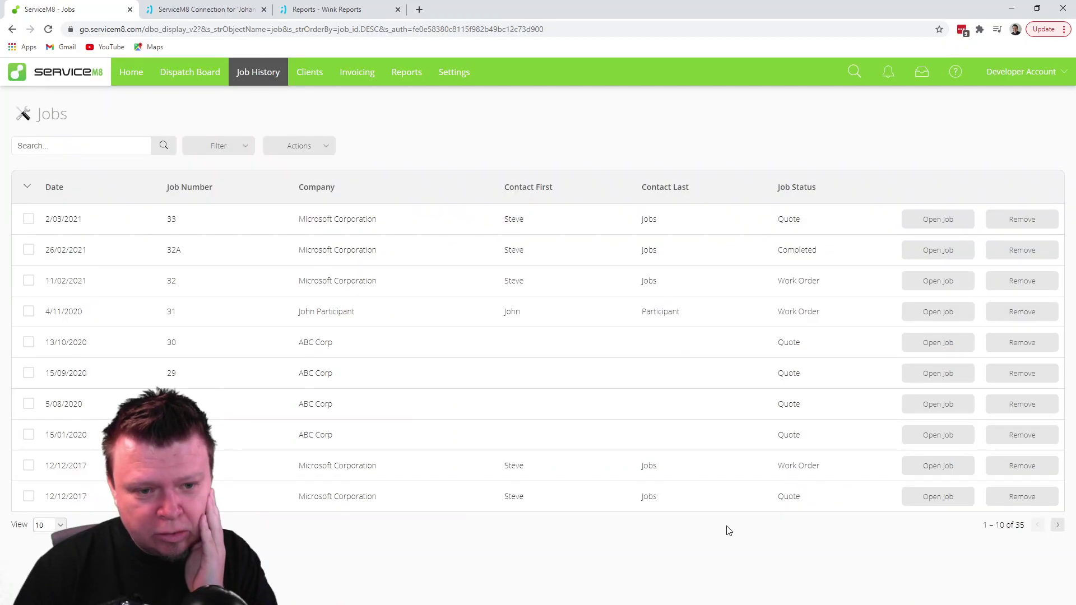
Step: Reload the Jobs list and inspect completed job 33A's $250 PACKAGE1 line
click(48, 29)
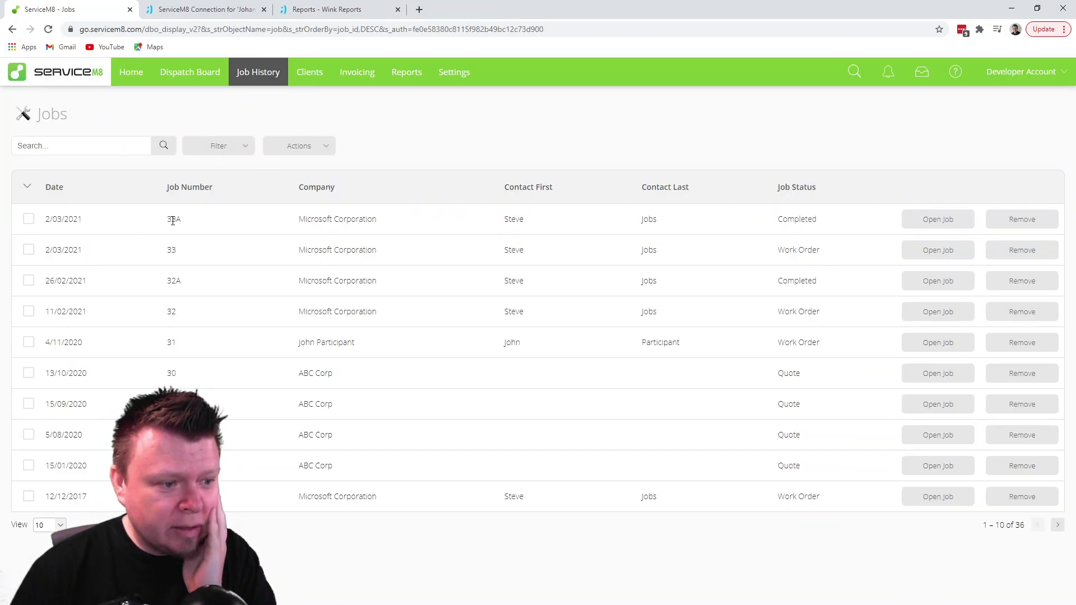
double_click(175, 218)
drag(170, 250, 177, 250)
click(932, 220)
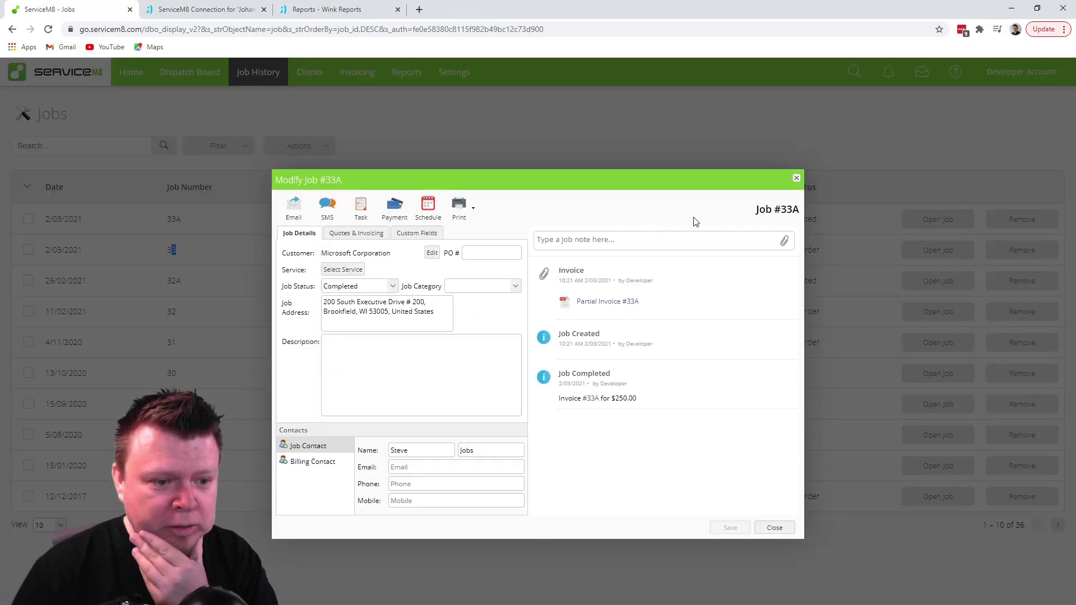
click(355, 235)
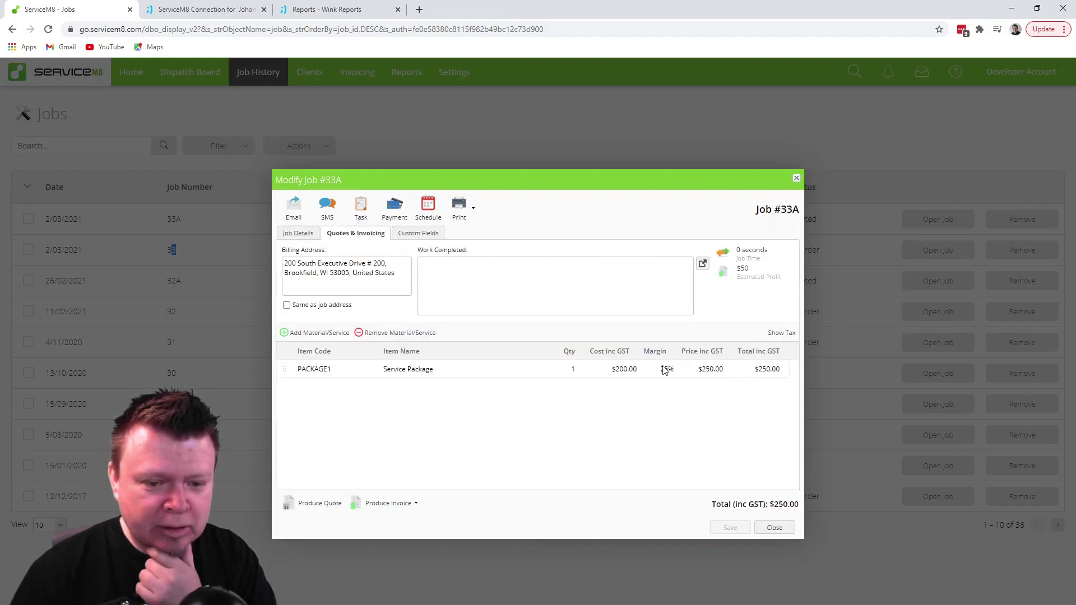
click(796, 178)
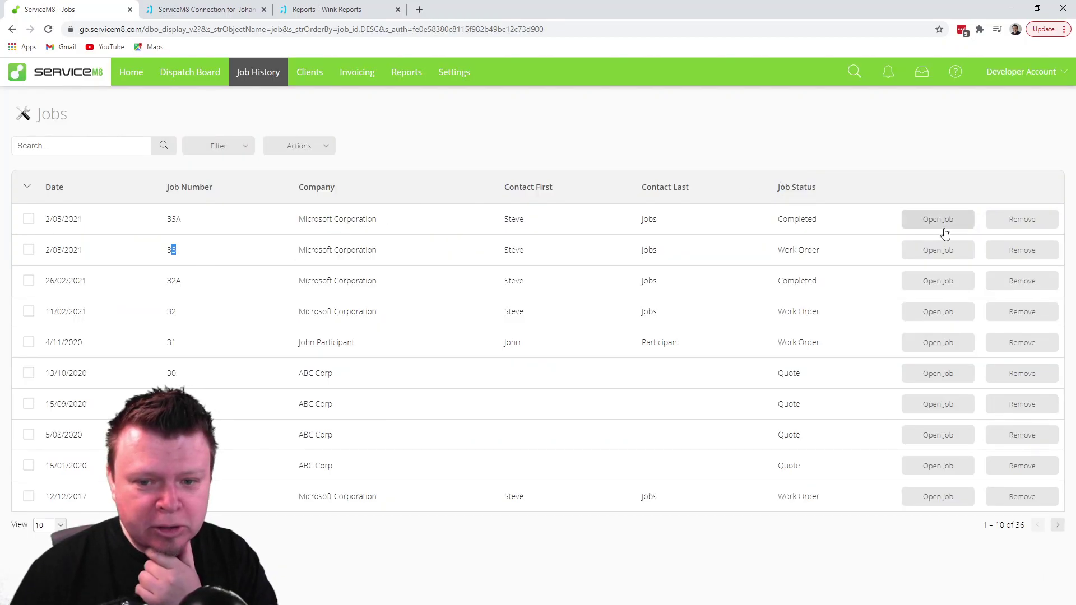
click(938, 250)
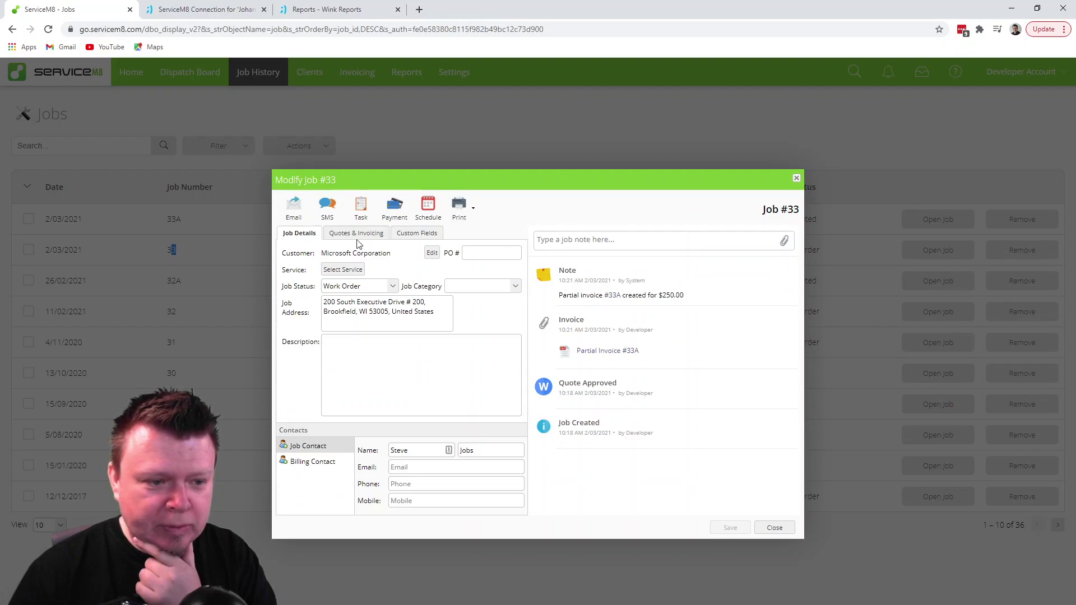
click(350, 234)
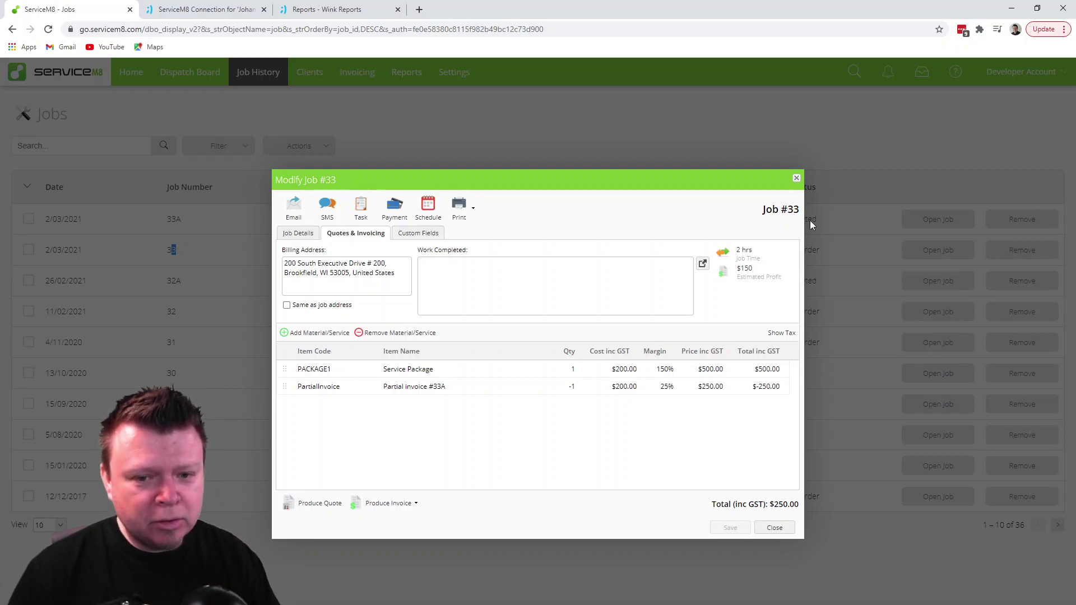
click(796, 178)
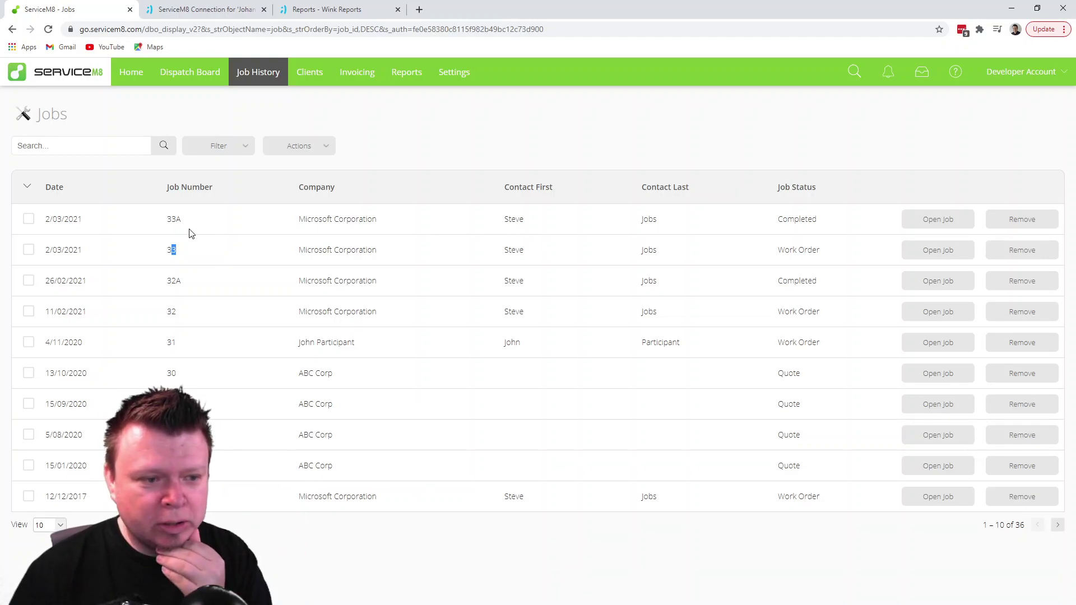
drag(777, 219, 812, 219)
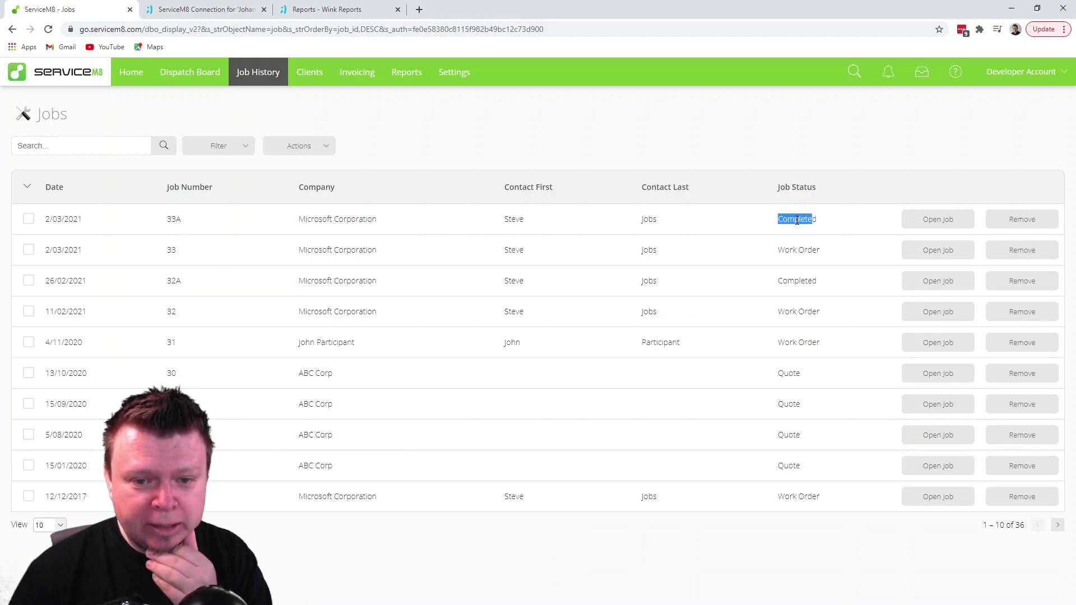
click(796, 220)
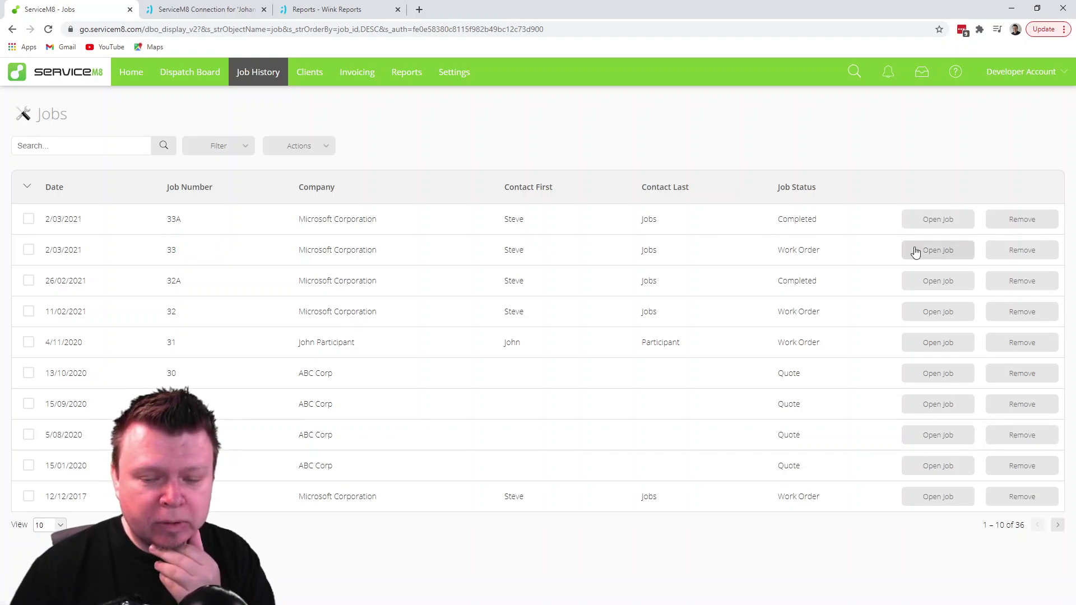
click(943, 251)
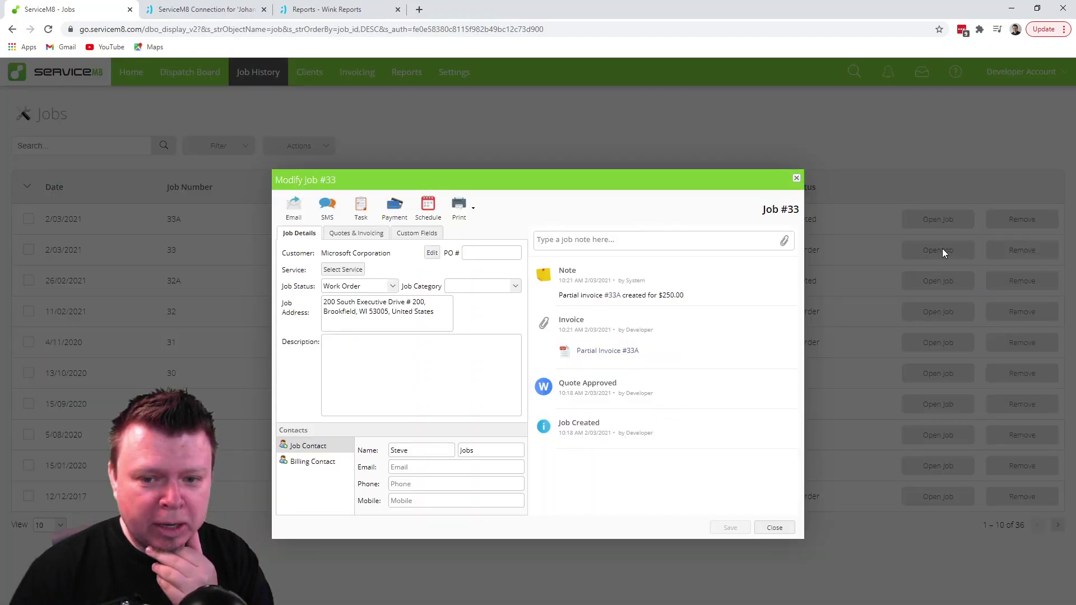
click(370, 233)
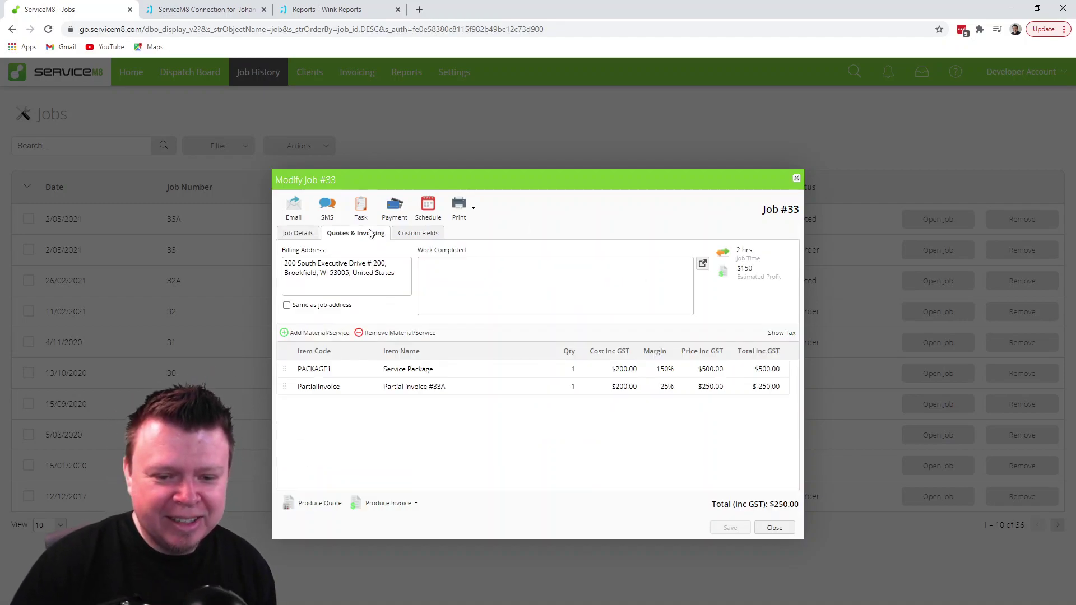
mouse_move(743, 267)
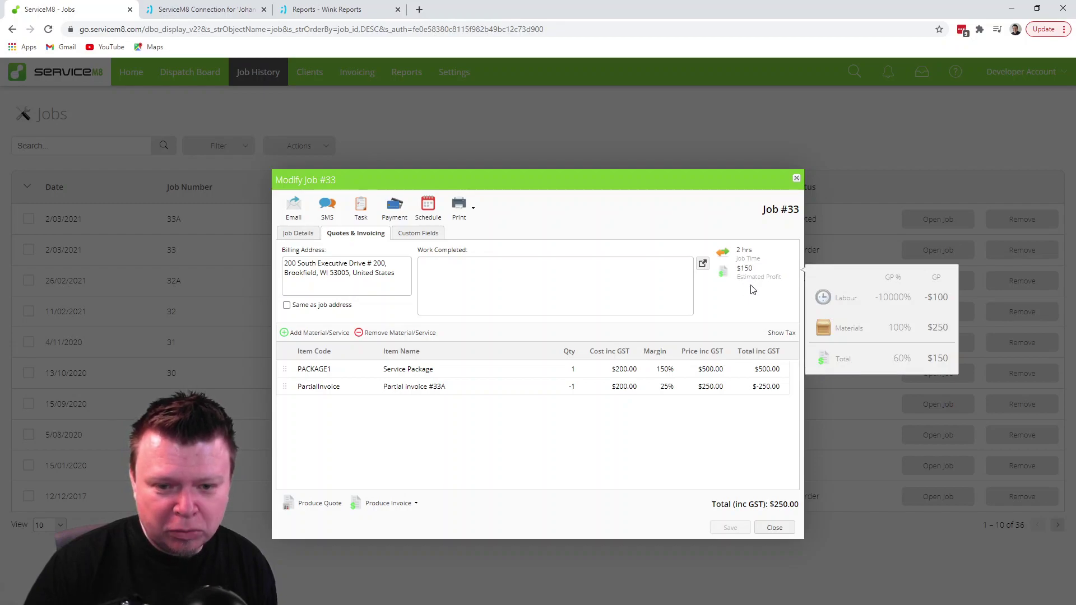
click(781, 529)
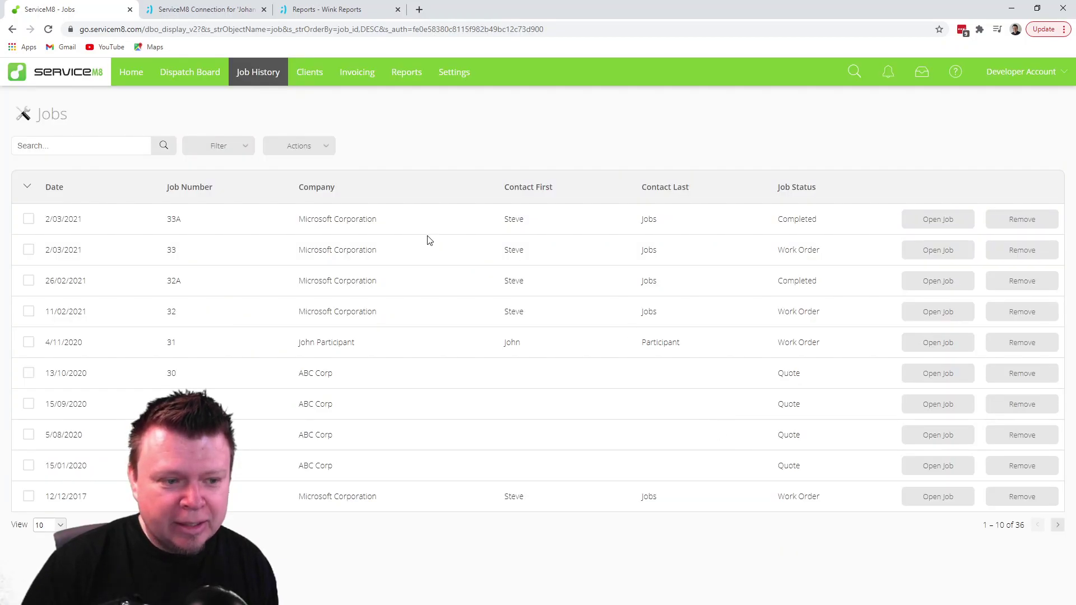
click(925, 220)
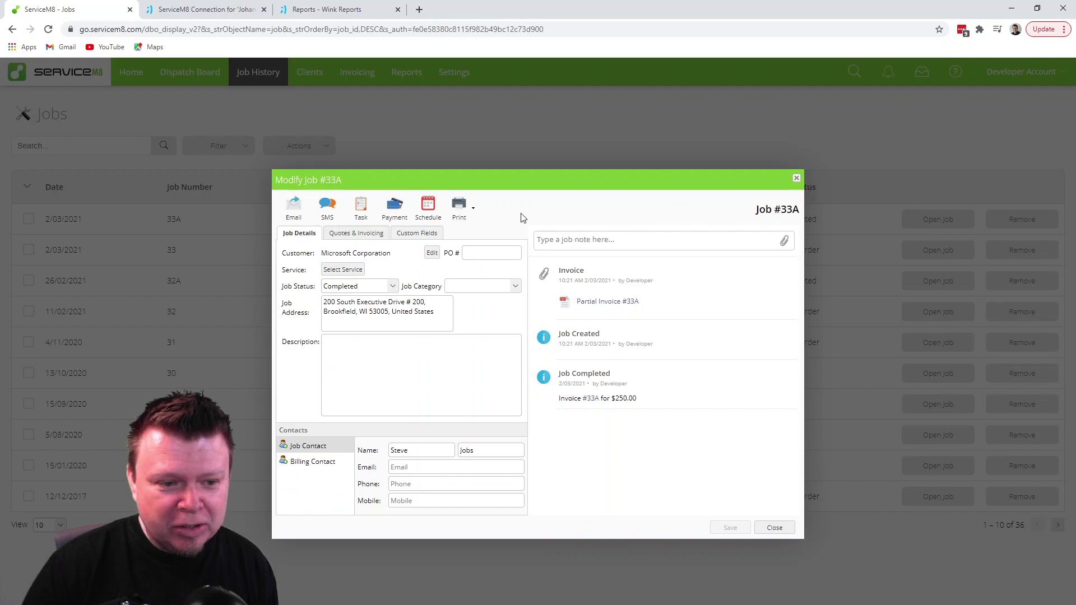
click(355, 234)
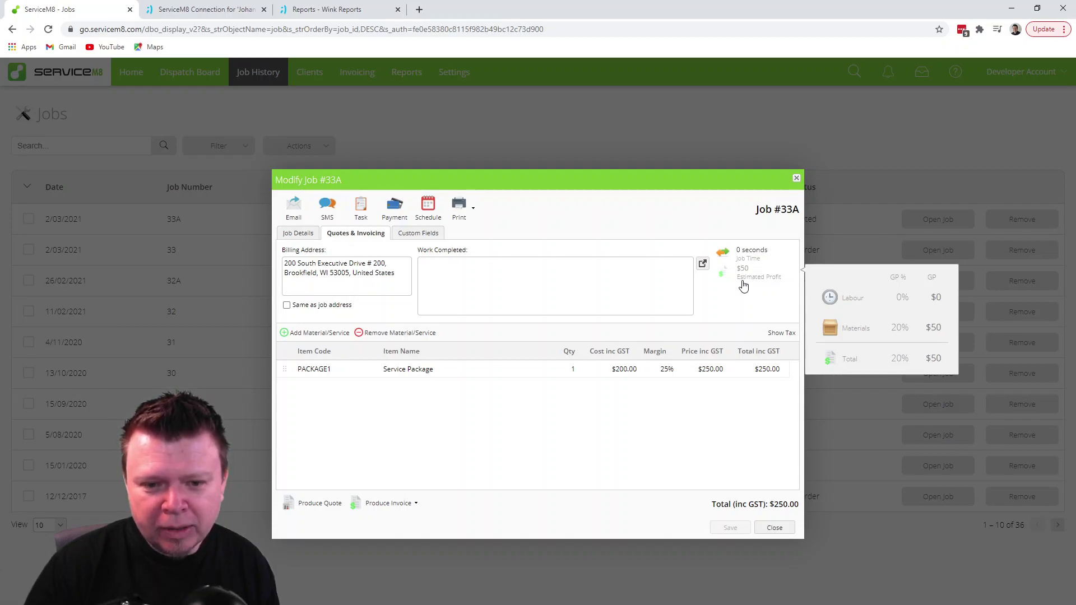
click(786, 529)
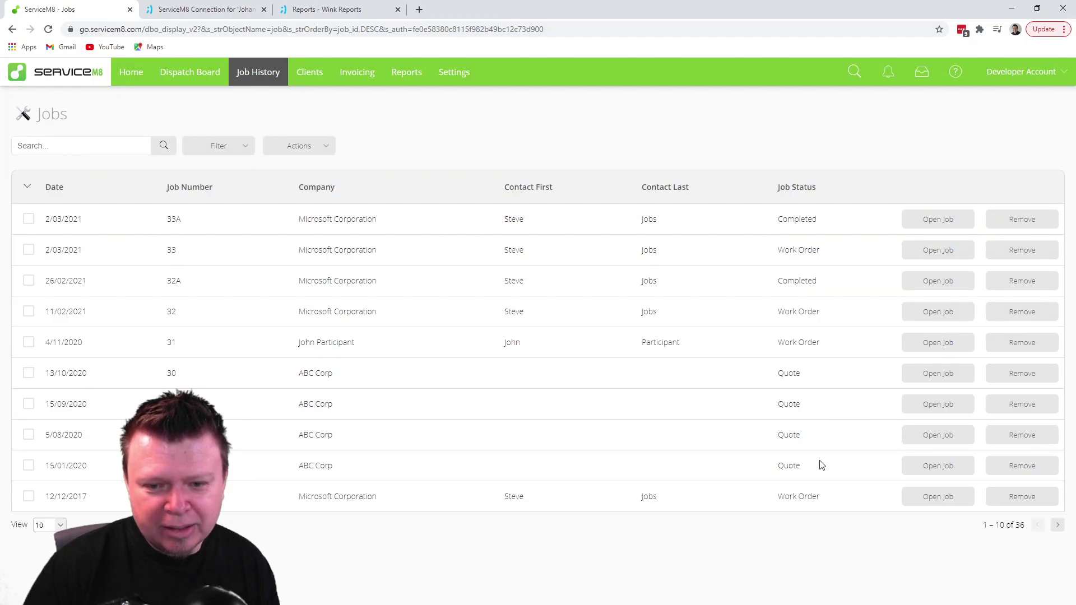
click(942, 251)
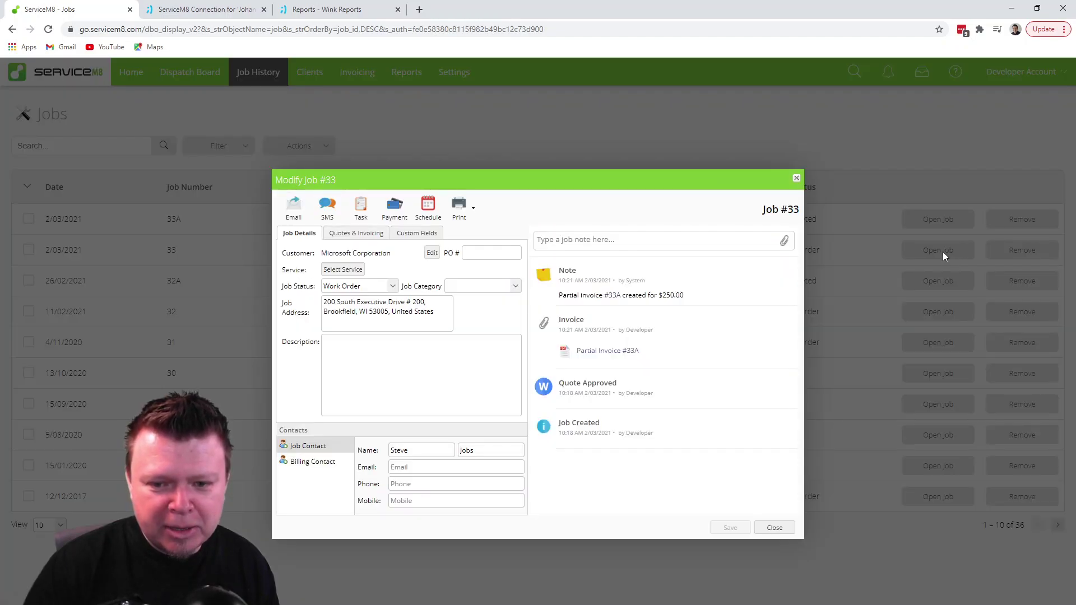
click(370, 237)
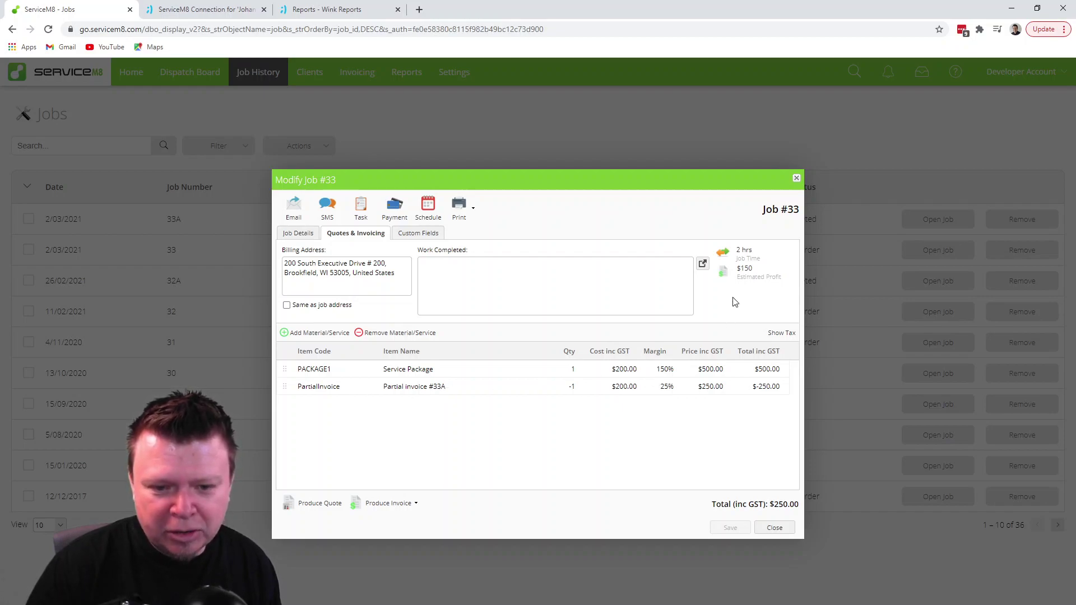
mouse_move(753, 277)
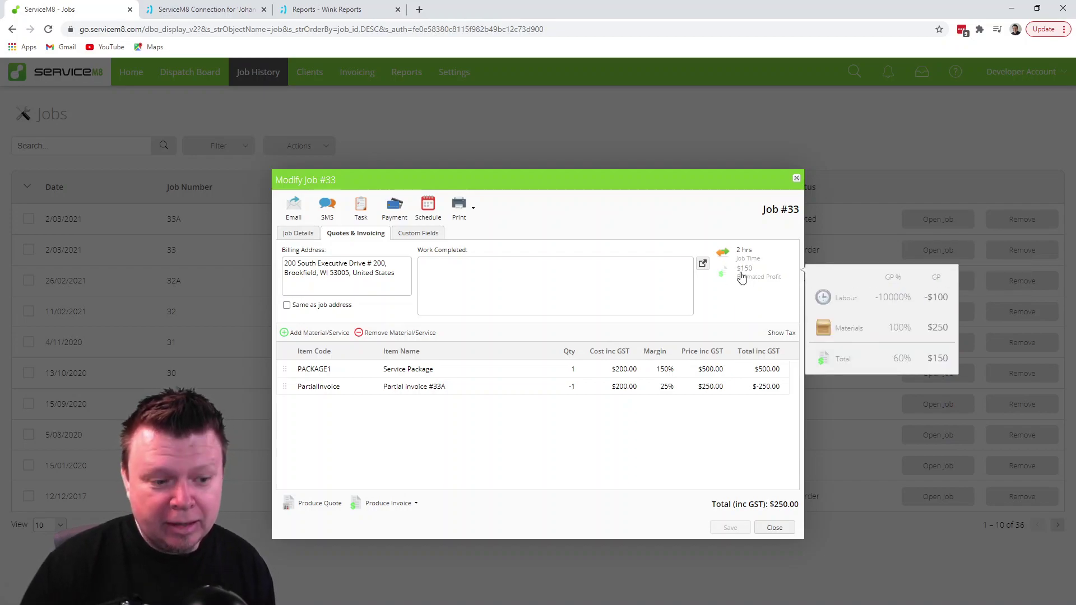
Step: Close job 33, manually refresh the ServiceM8 connection in Wink, then return to the Jobs list
click(775, 528)
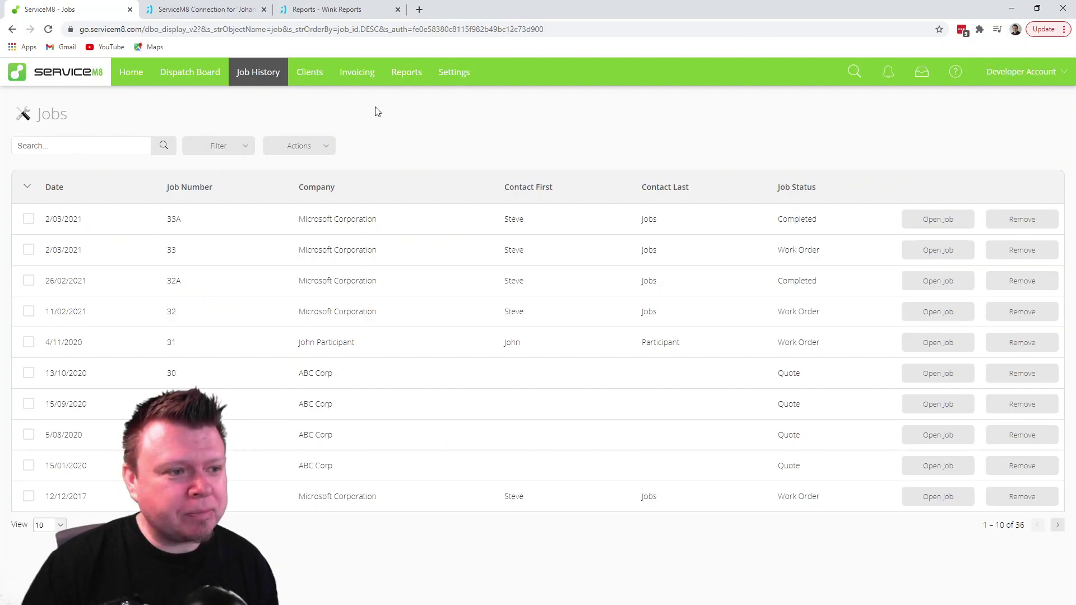
click(204, 10)
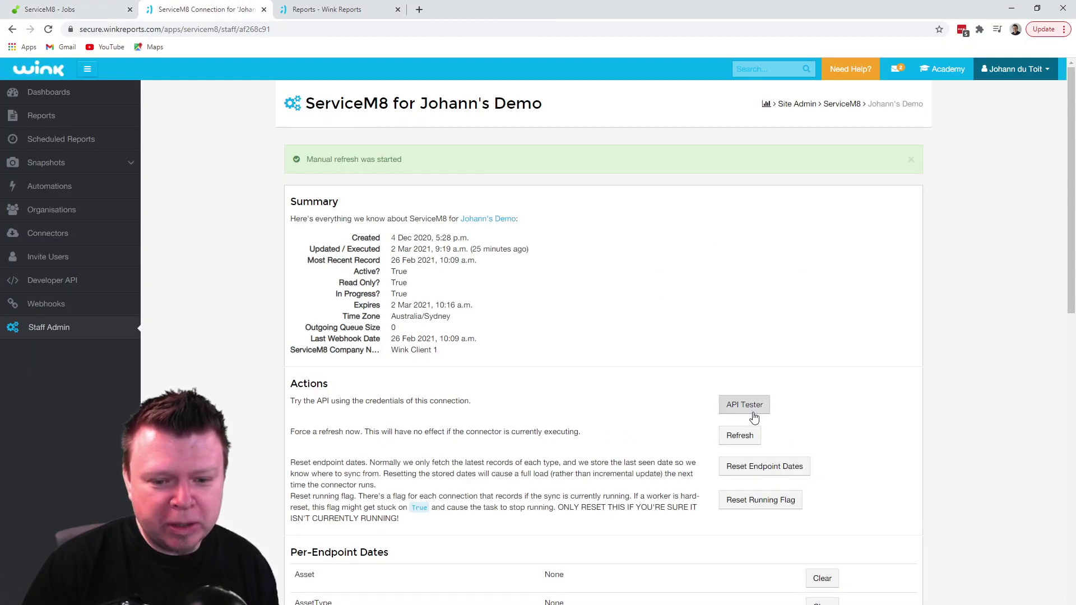
click(739, 436)
click(347, 12)
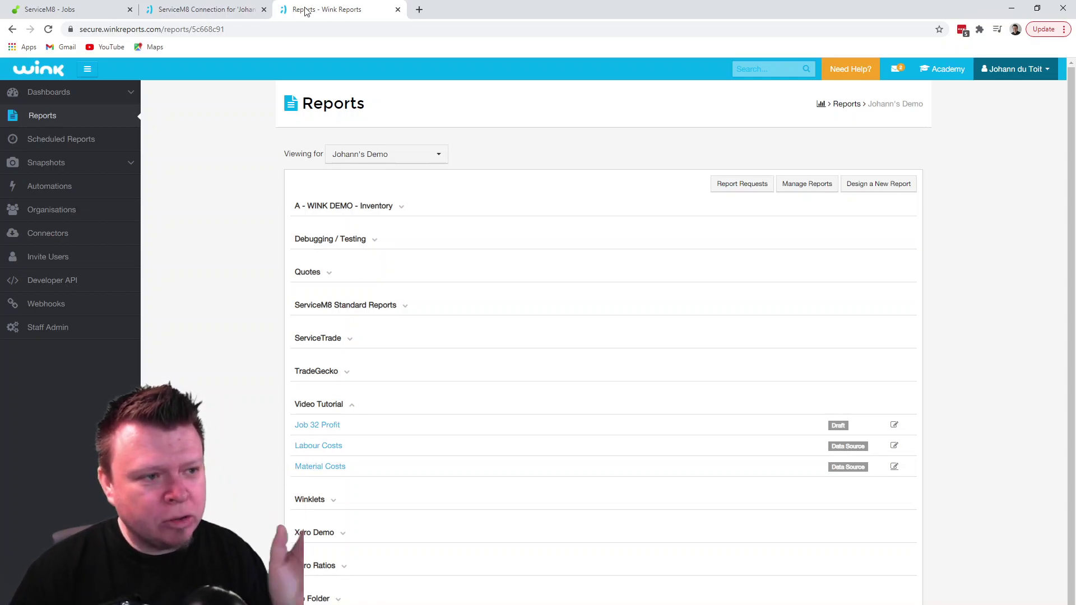
click(73, 11)
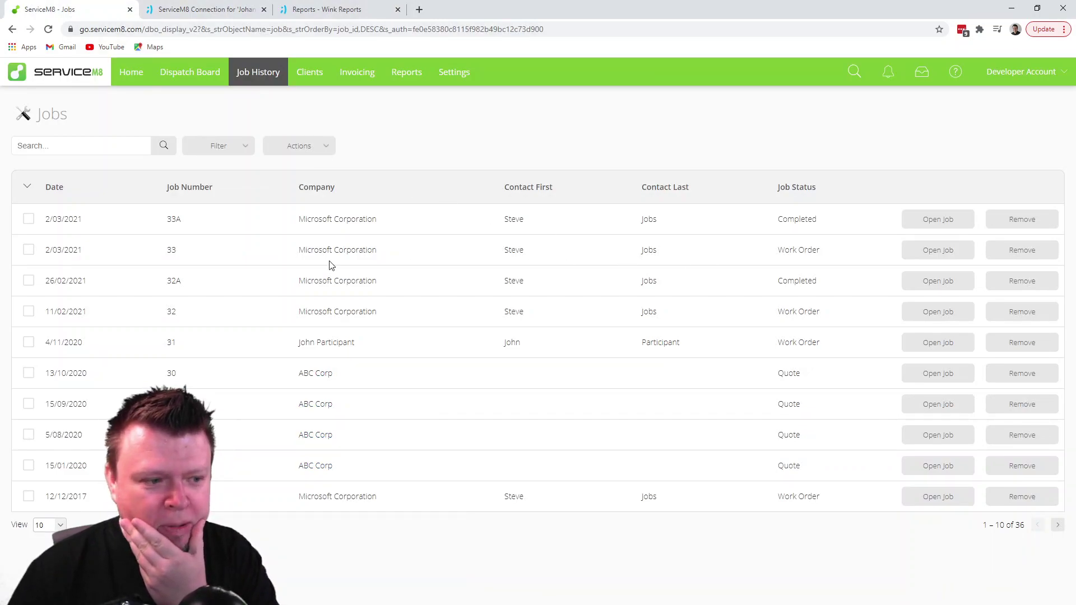
Step: Highlight and compare job numbers 33 and 33A, then switch to the Wink Reports list
double_click(171, 250)
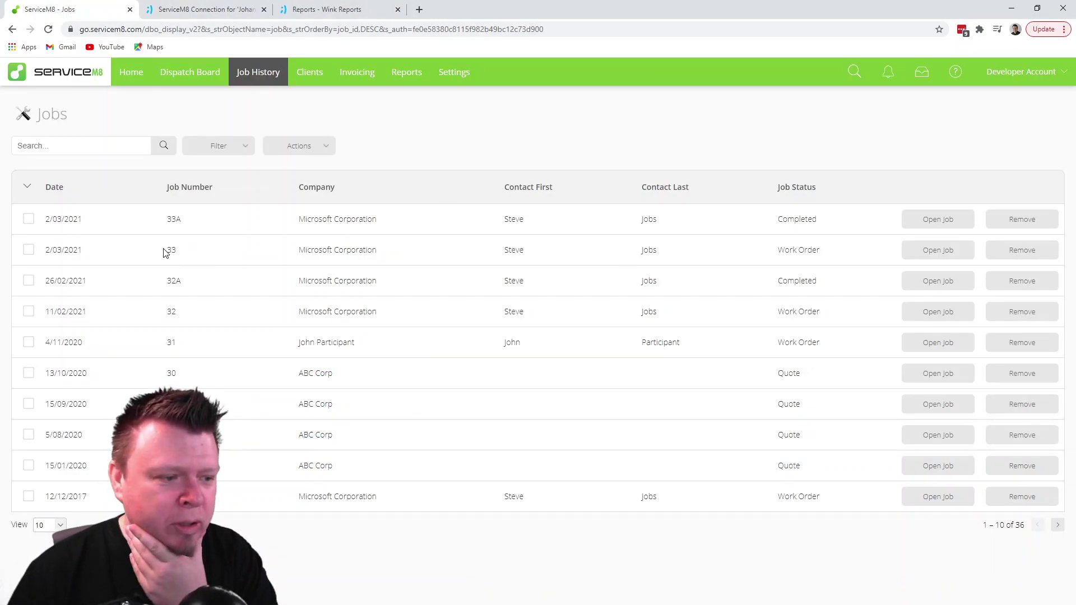
double_click(169, 250)
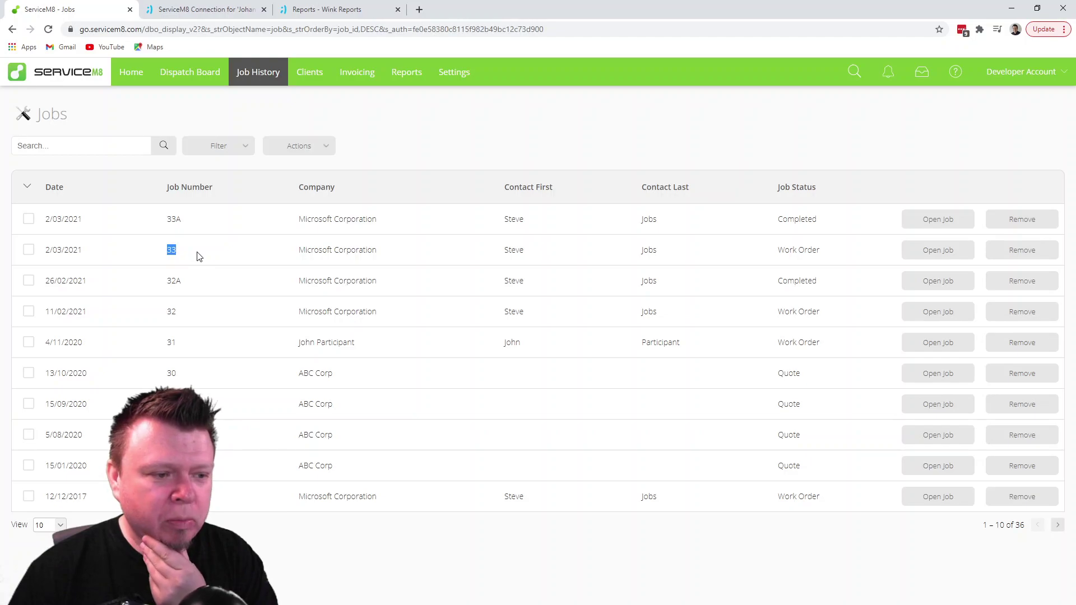
double_click(170, 219)
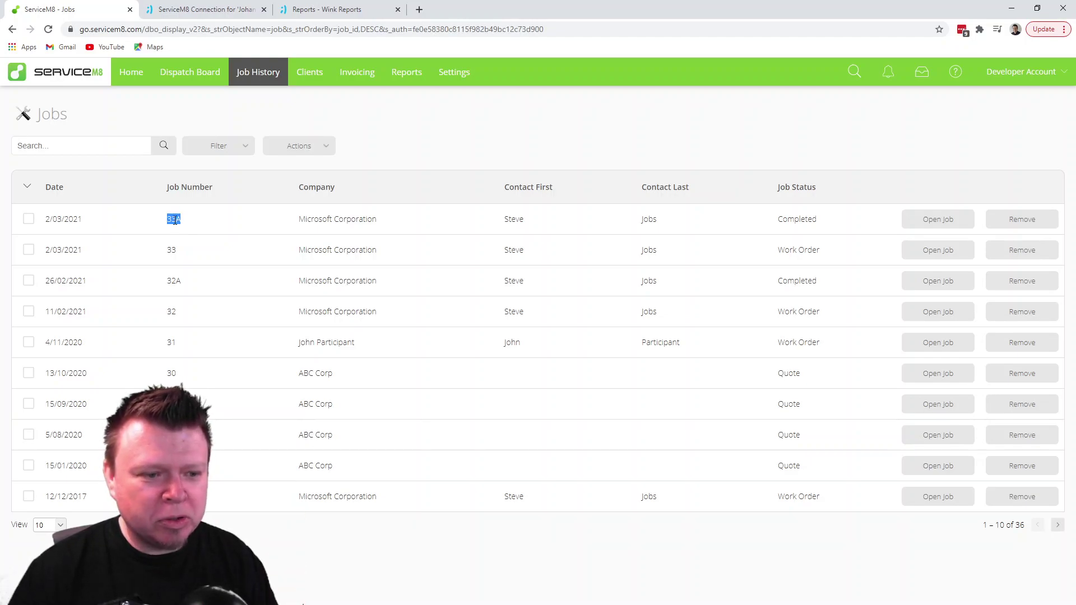
click(181, 219)
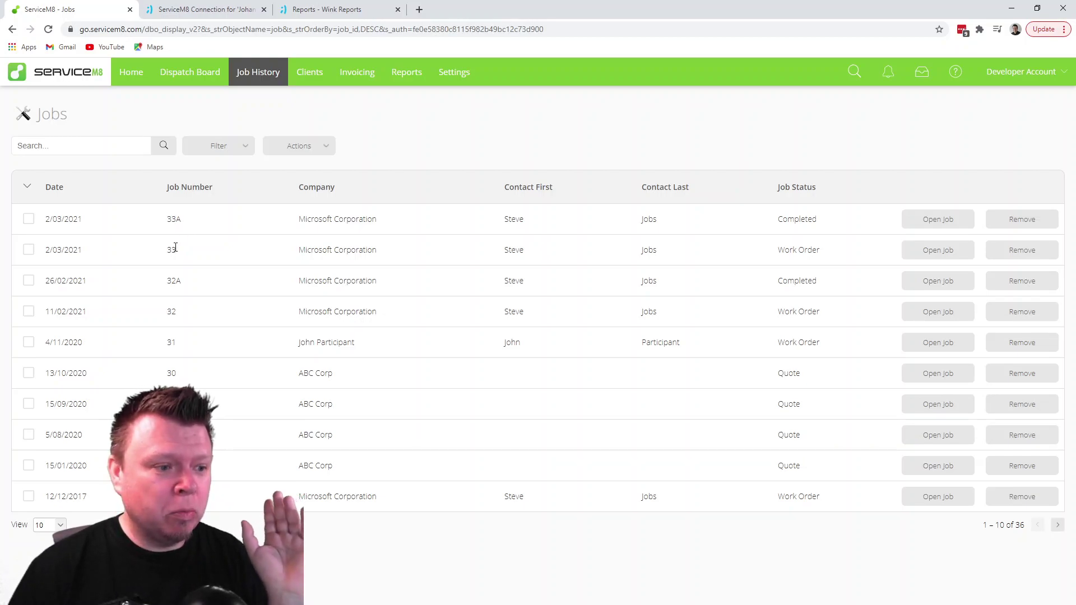
drag(167, 251, 196, 253)
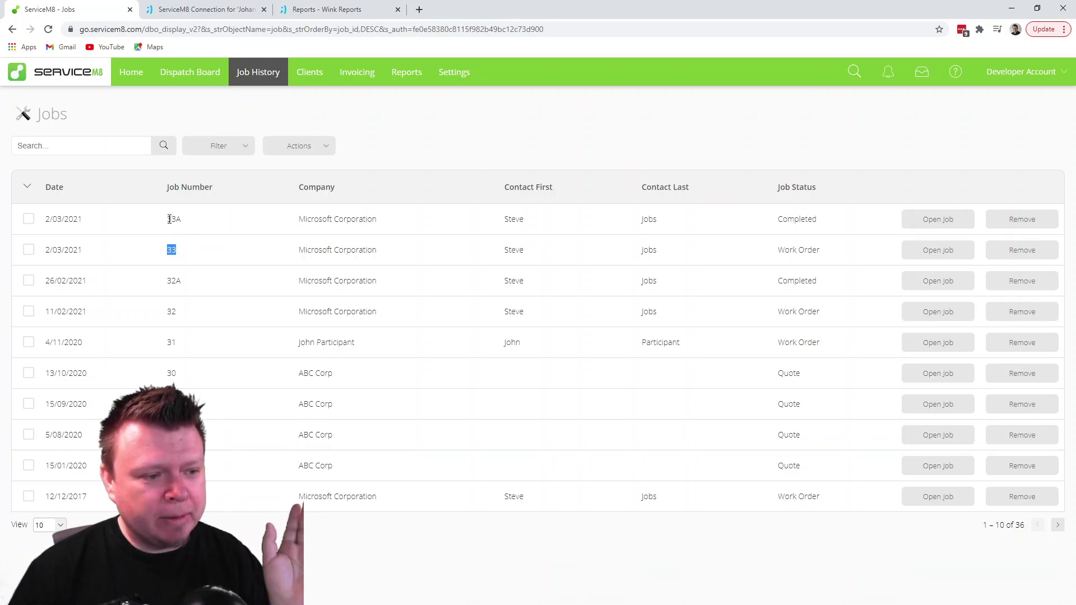
drag(167, 219, 174, 250)
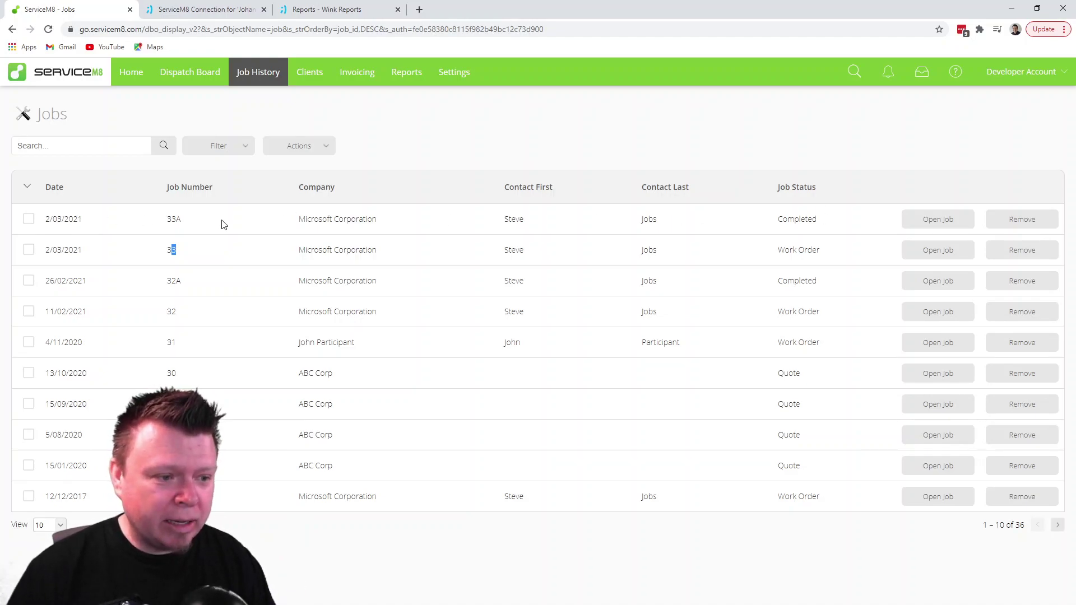
drag(172, 219, 183, 253)
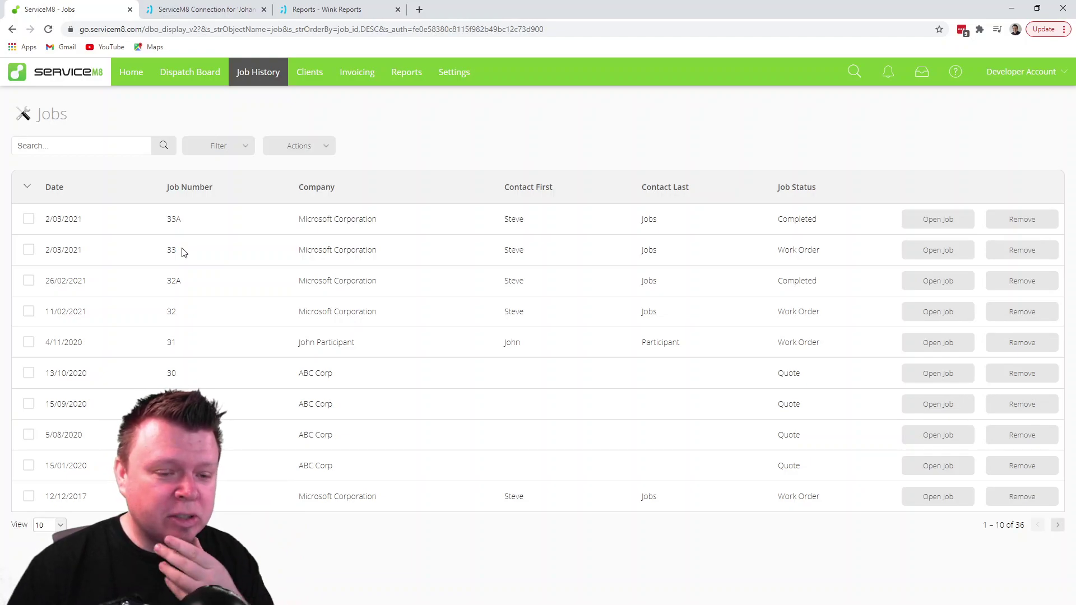
drag(163, 250, 182, 255)
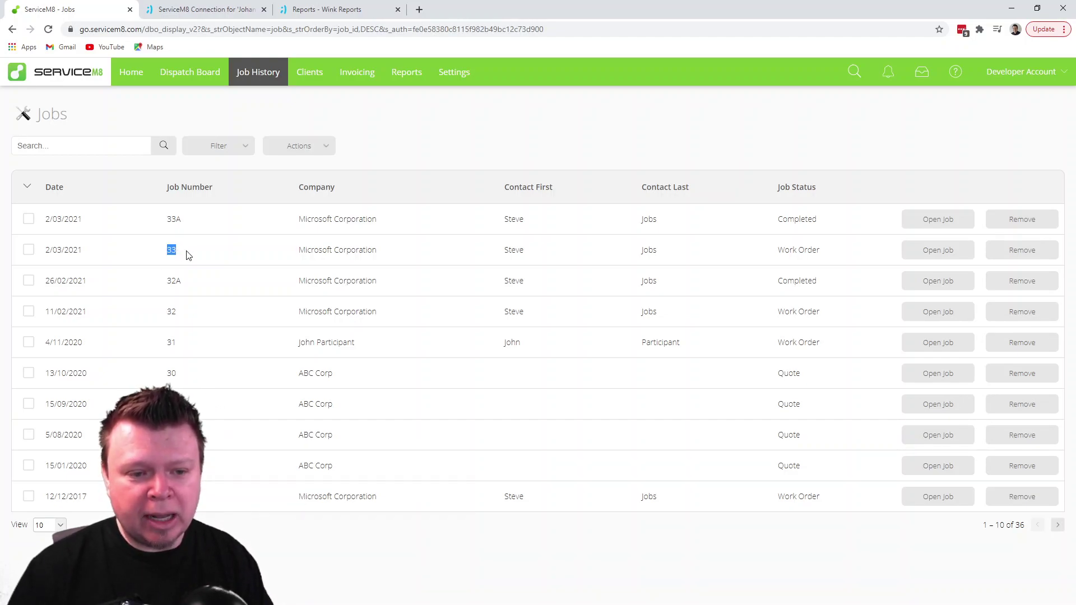
click(173, 251)
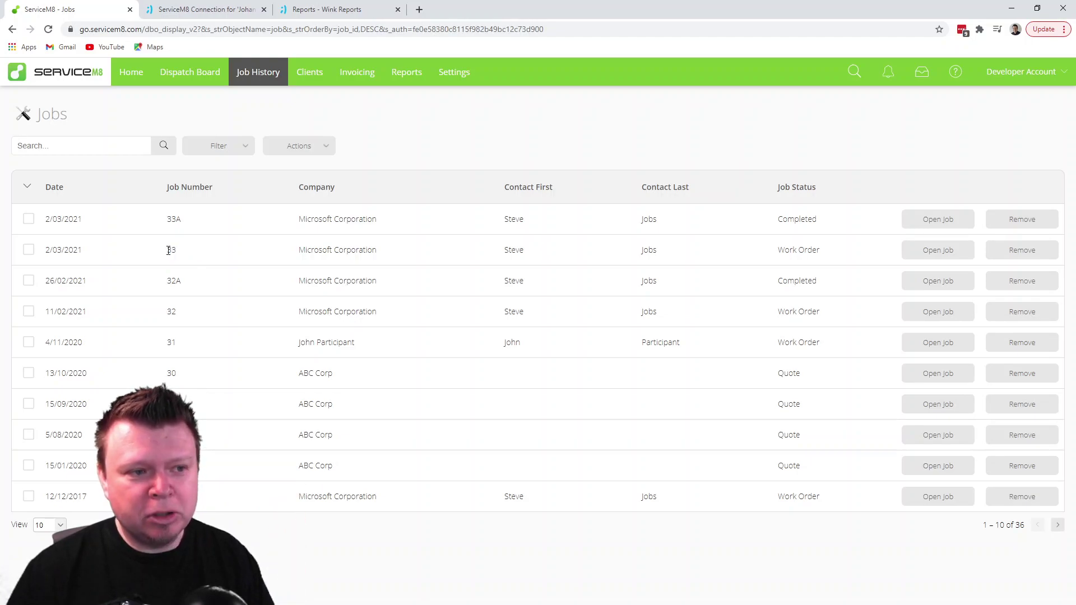
click(320, 10)
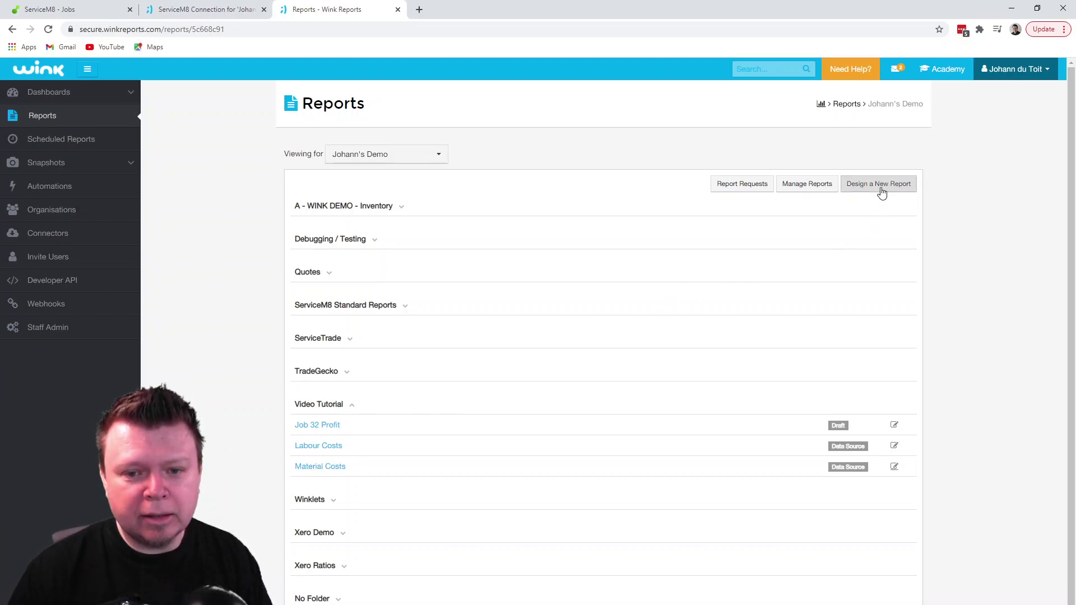
right_click(325, 471)
click(359, 475)
click(480, 13)
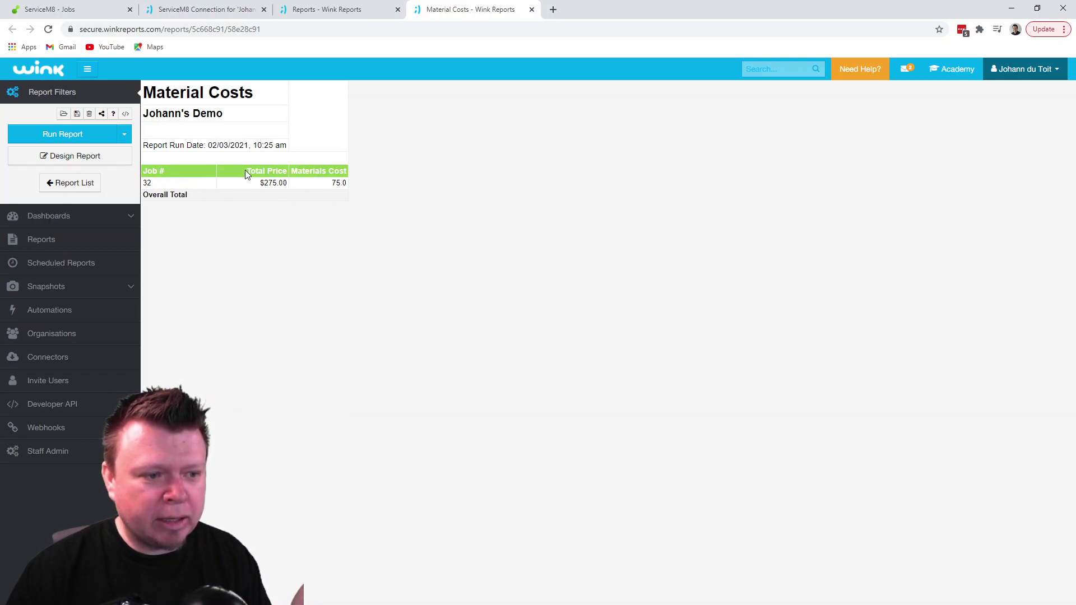
drag(258, 186, 282, 180)
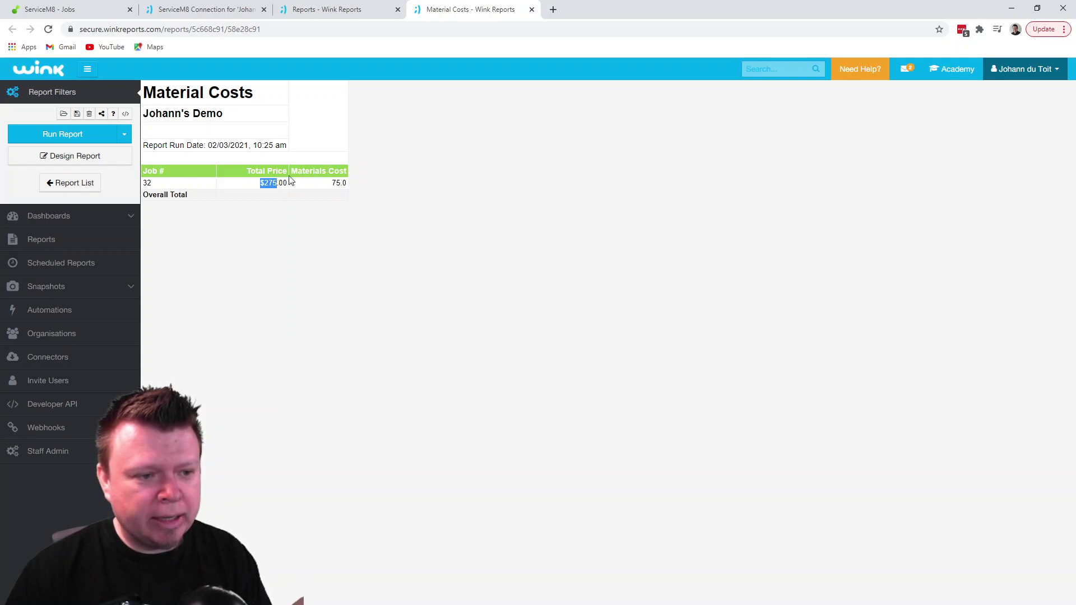
drag(161, 188, 148, 184)
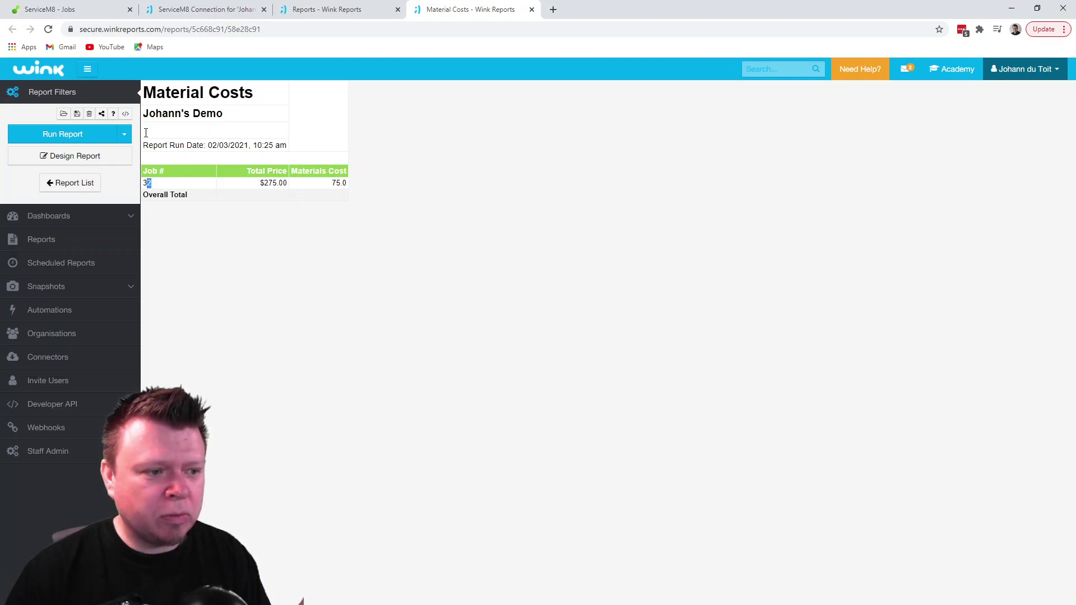
click(531, 9)
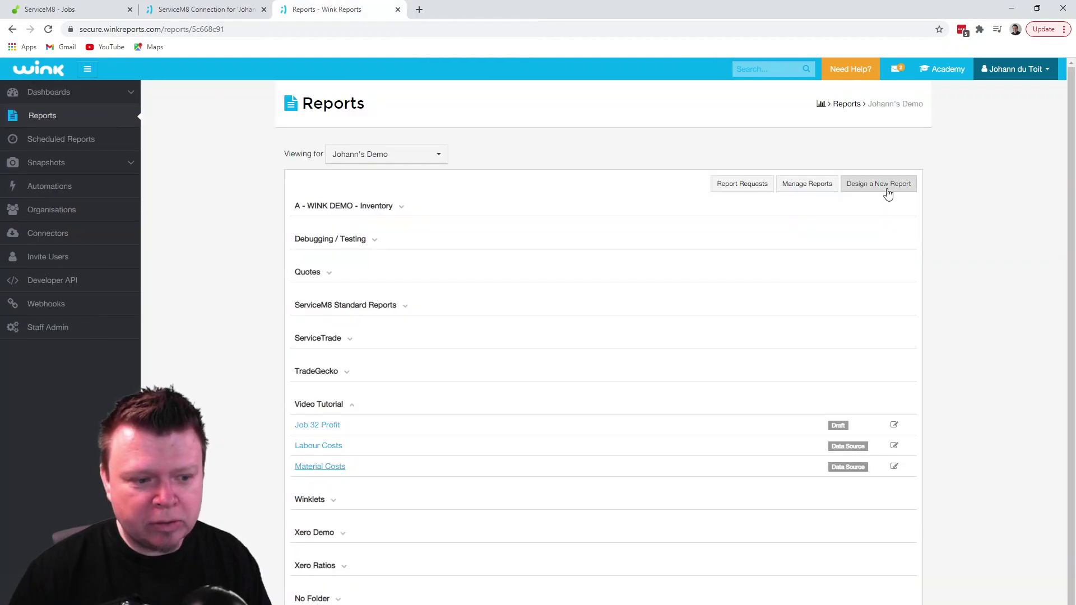
Step: Start a new report titled 'Material Costs w/ Partial Invoices'
click(762, 184)
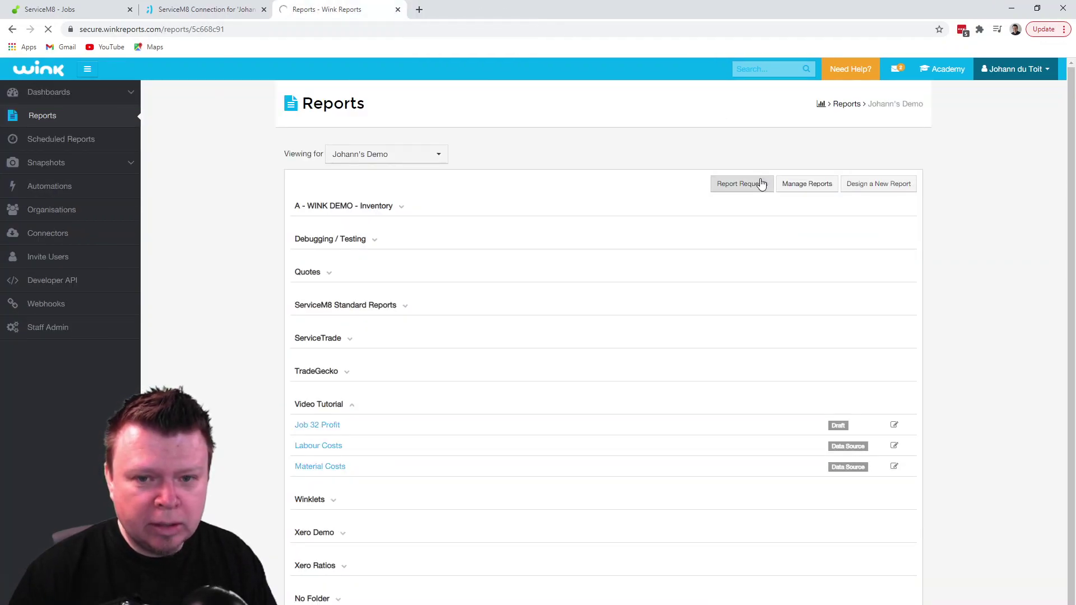
click(600, 309)
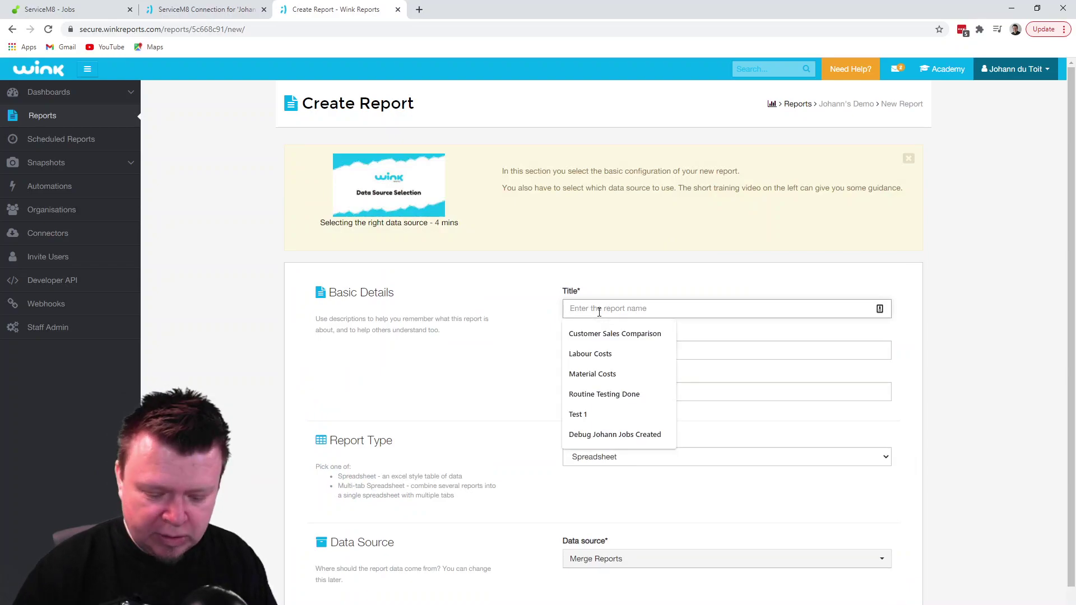
text(Mater)
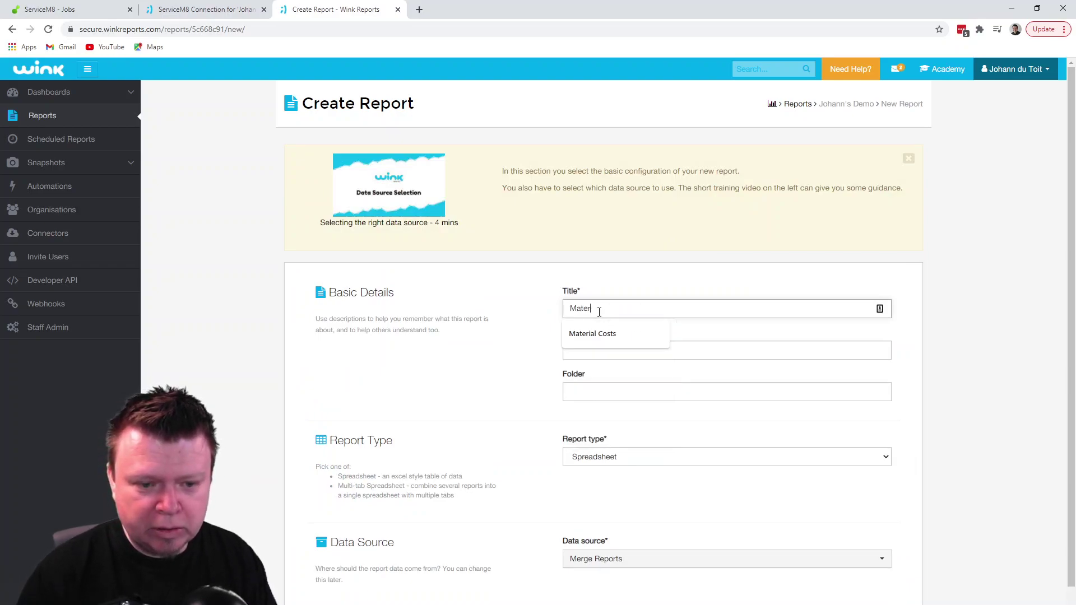
text(ial Costs)
click(617, 333)
text(w/ Par)
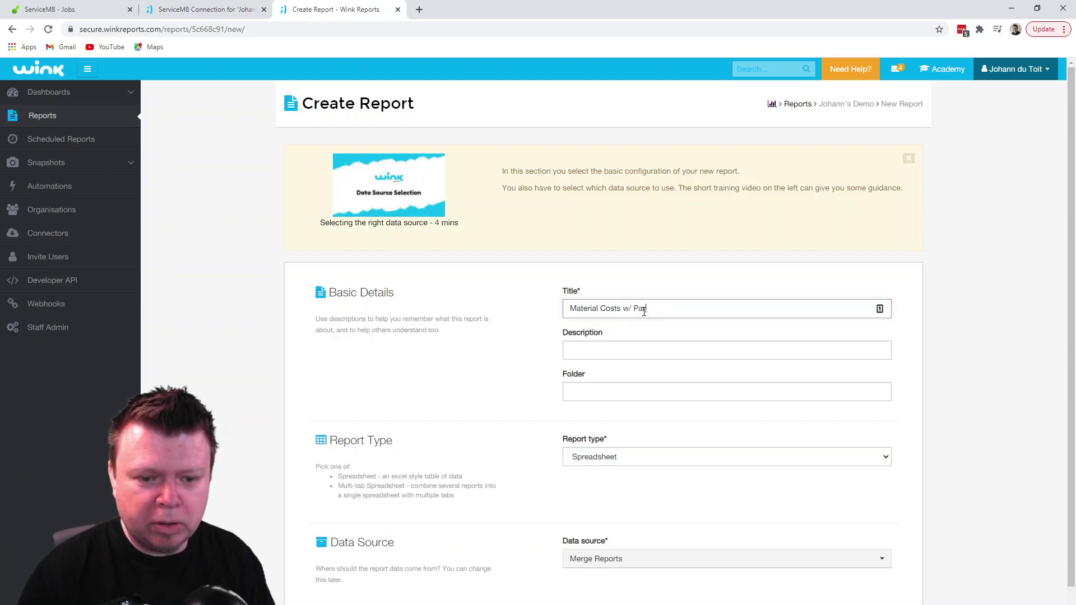
text(tial Invoices)
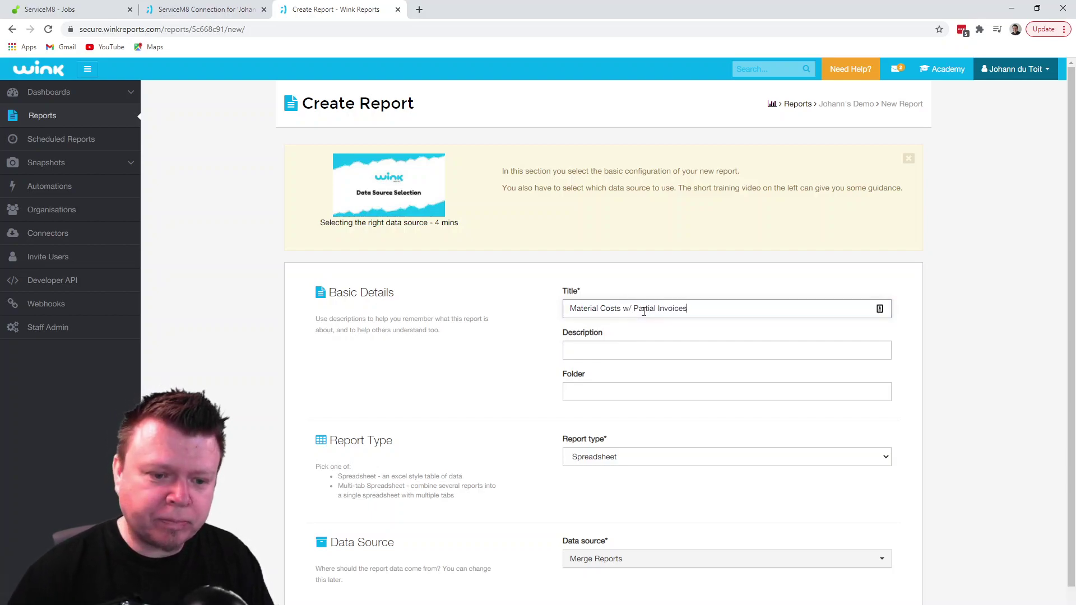
Step: File it in Video Tutorial with ServiceM8 Invoice Lines as data source and create it
click(584, 393)
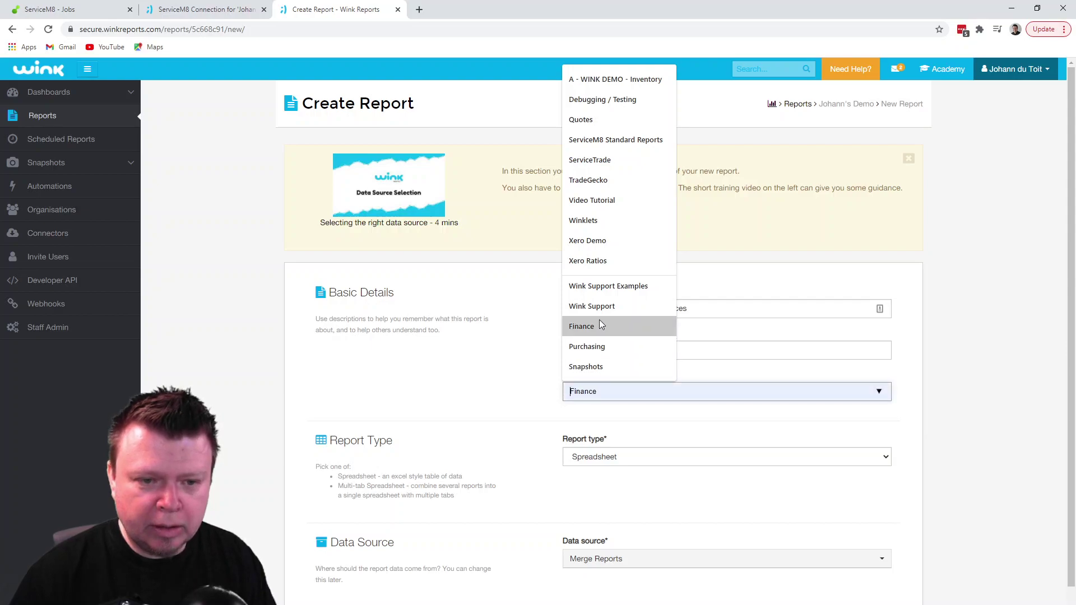
click(613, 206)
scroll(675, 531, down, 2)
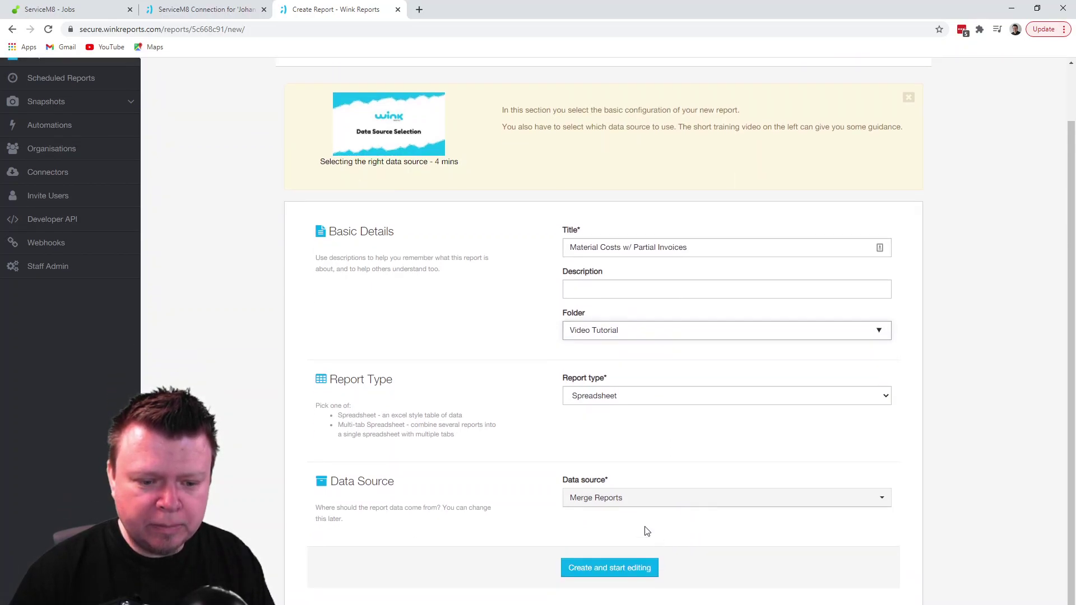
click(633, 497)
text(invo)
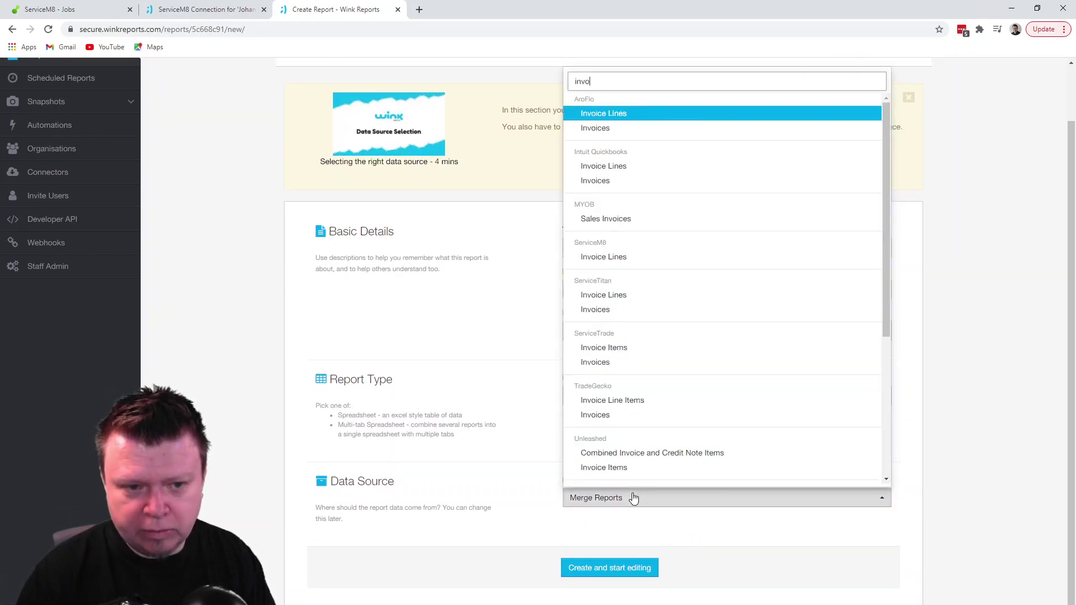
click(621, 258)
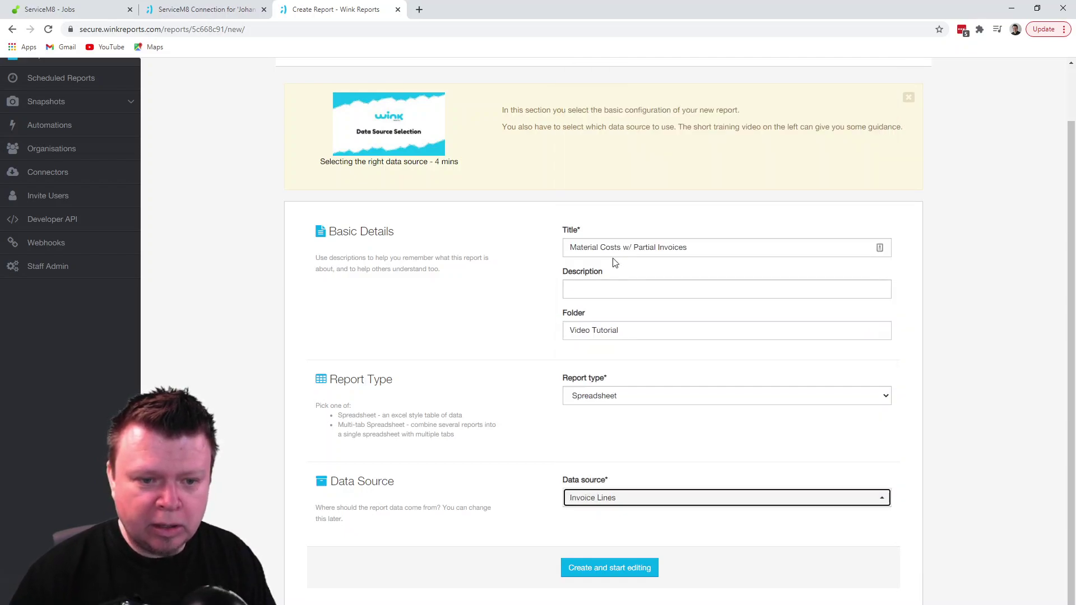
click(604, 570)
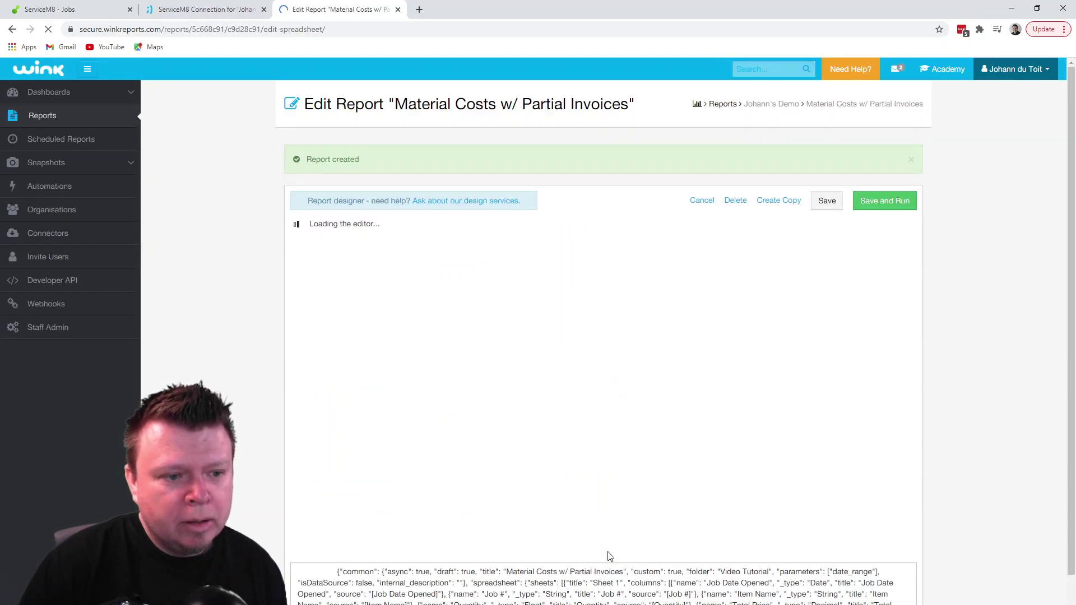
scroll(514, 317, down, 3)
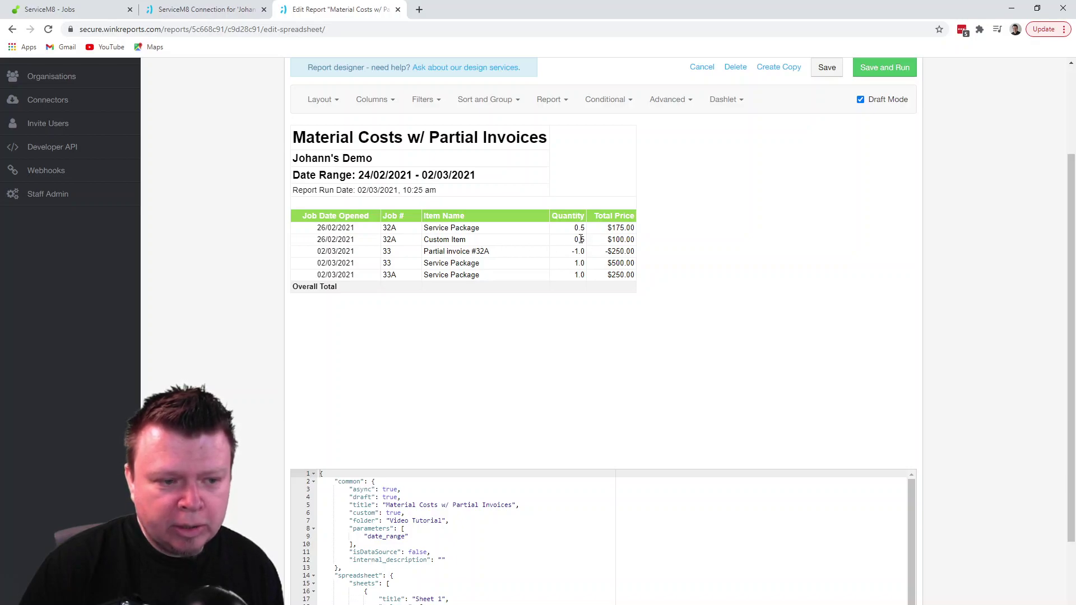
drag(388, 229, 398, 228)
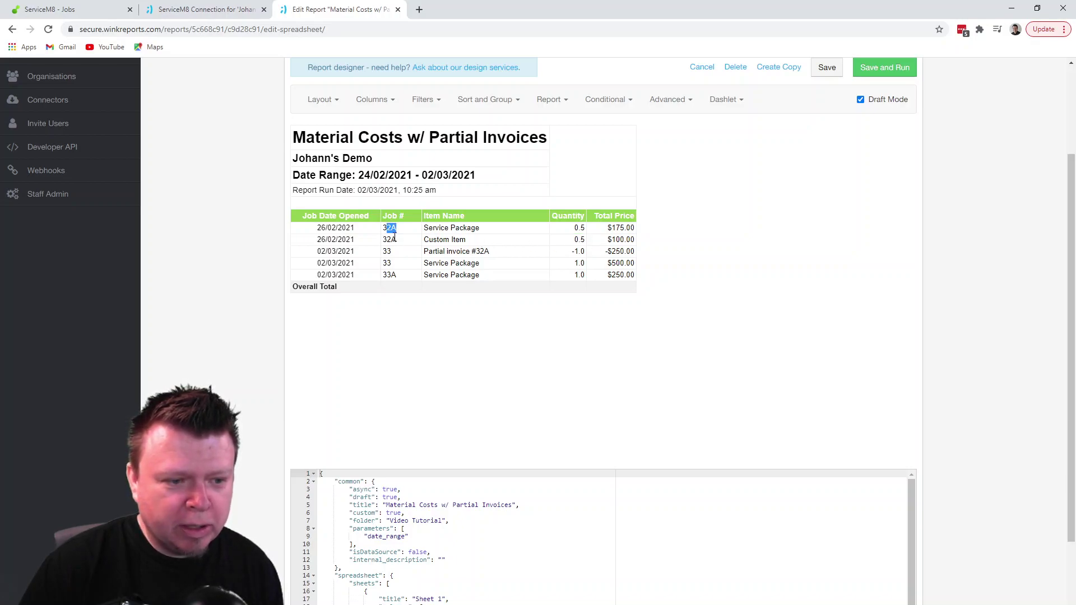
double_click(394, 239)
click(419, 242)
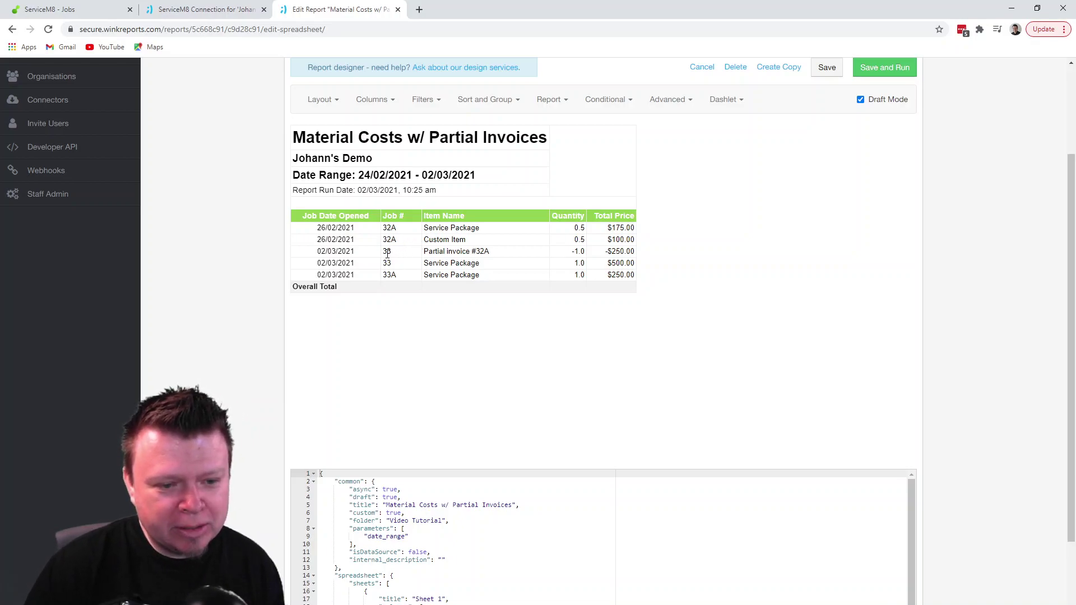
drag(387, 253, 394, 260)
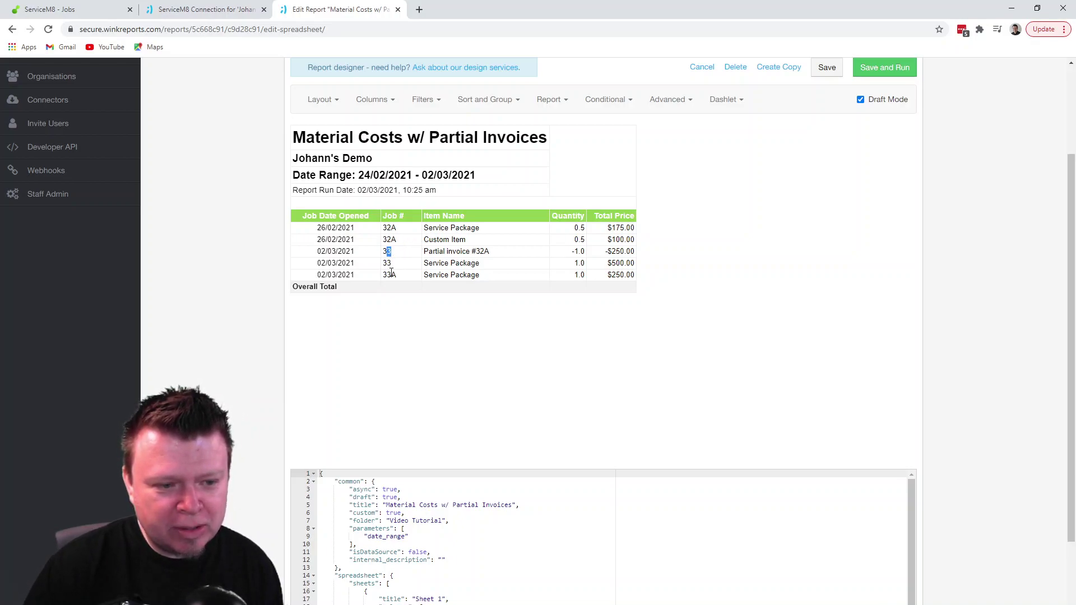
click(391, 273)
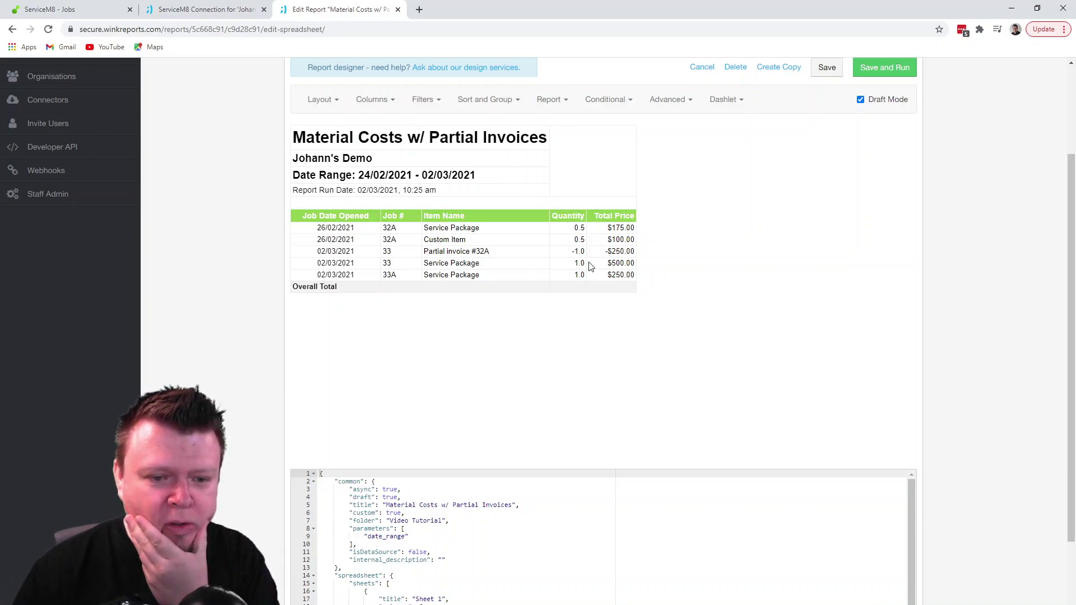
drag(569, 253, 590, 255)
drag(423, 253, 508, 253)
drag(435, 263, 474, 264)
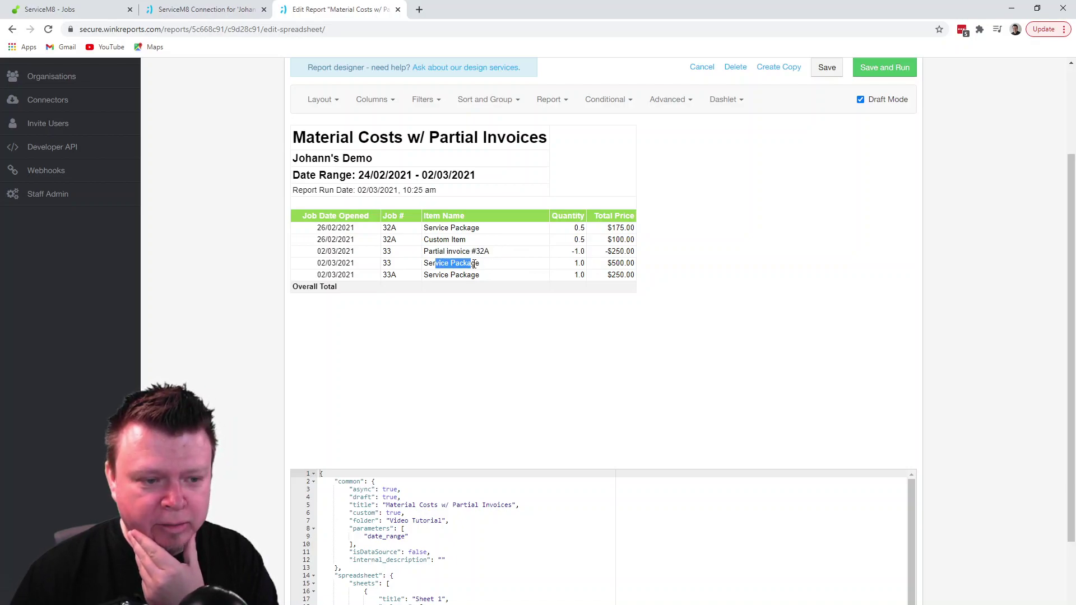
double_click(620, 263)
click(454, 275)
double_click(612, 274)
click(391, 274)
double_click(391, 274)
click(399, 277)
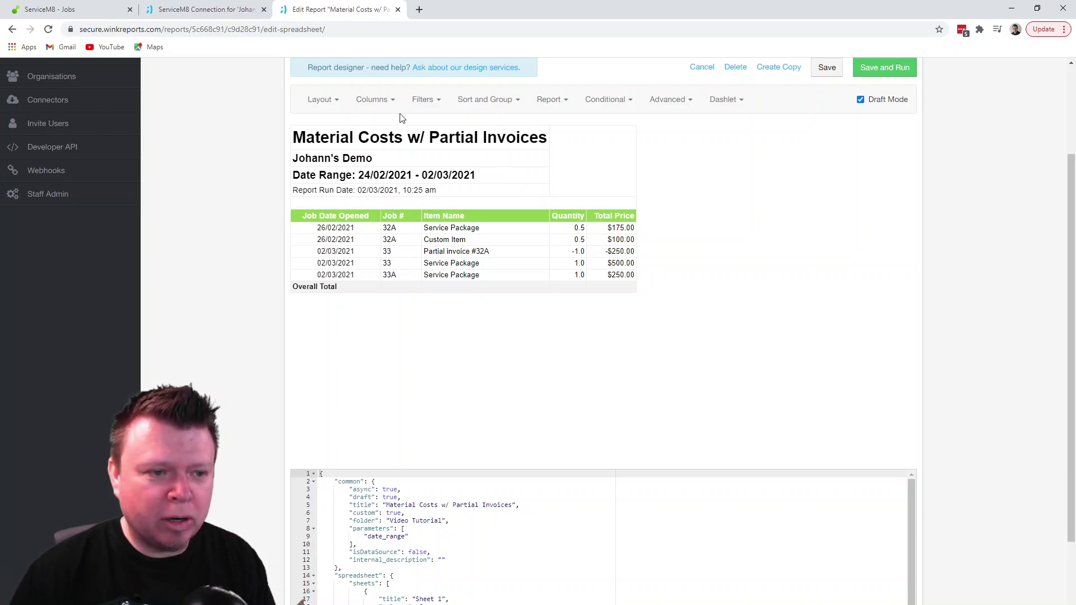
drag(572, 251, 635, 252)
drag(573, 275, 632, 264)
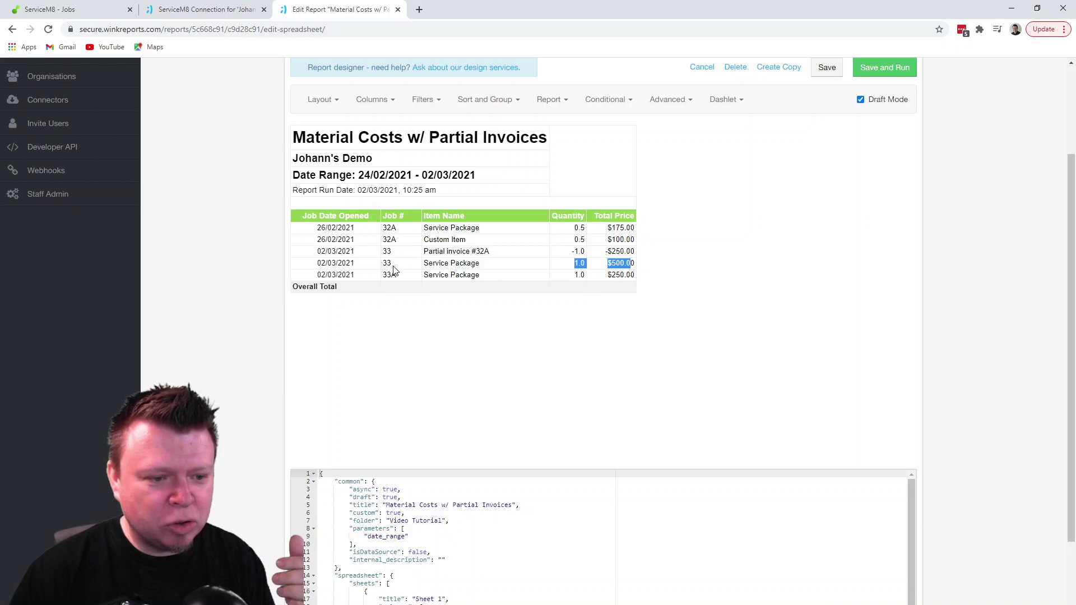
Step: Add the Item Number column to the report by searching the Layout column list for 'item'
click(328, 99)
click(440, 153)
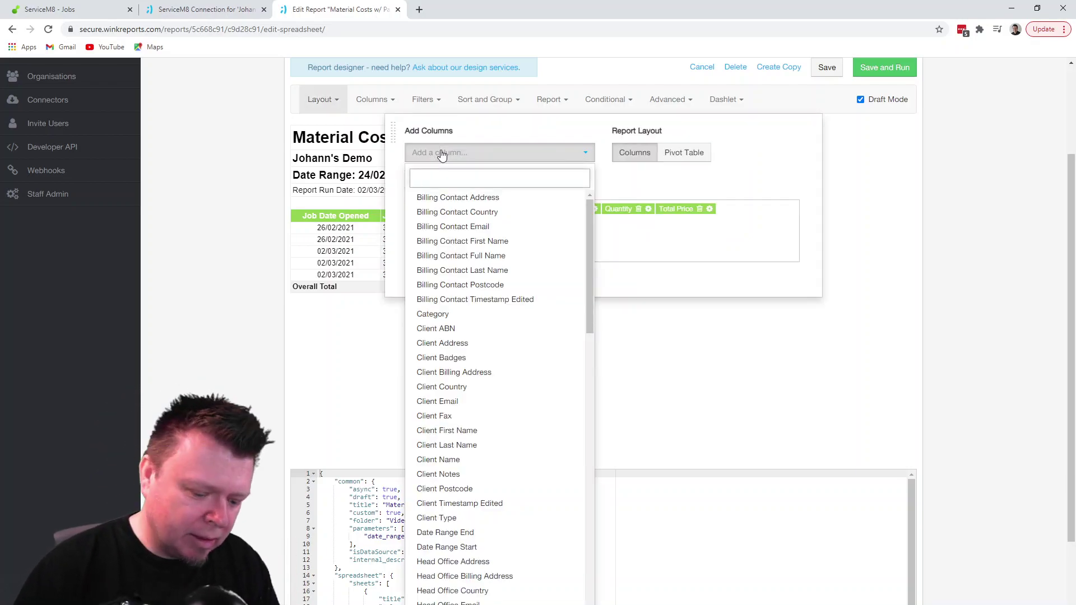
text(item)
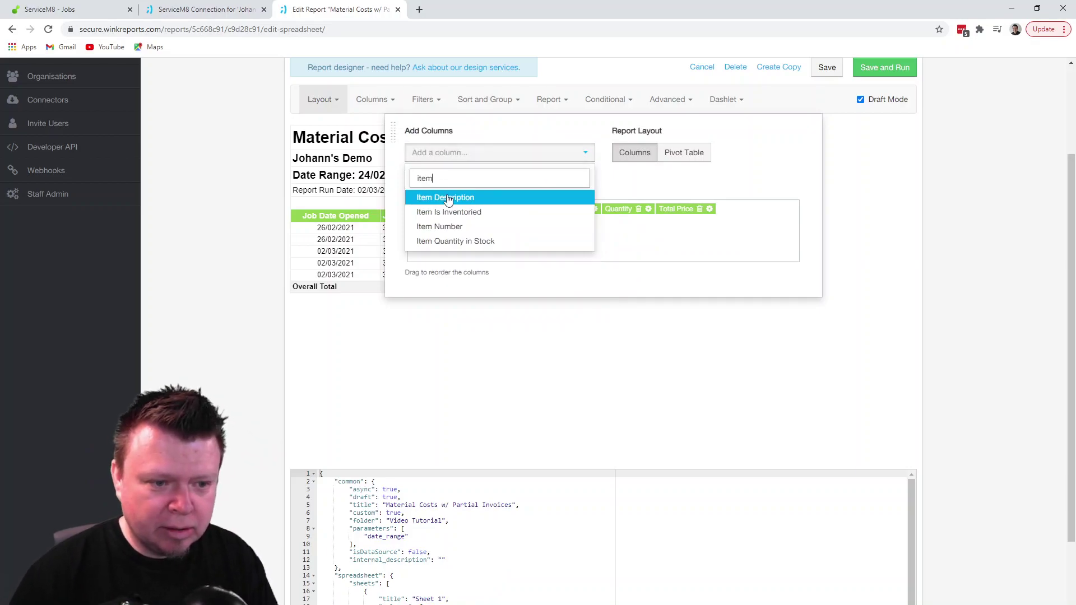
click(444, 227)
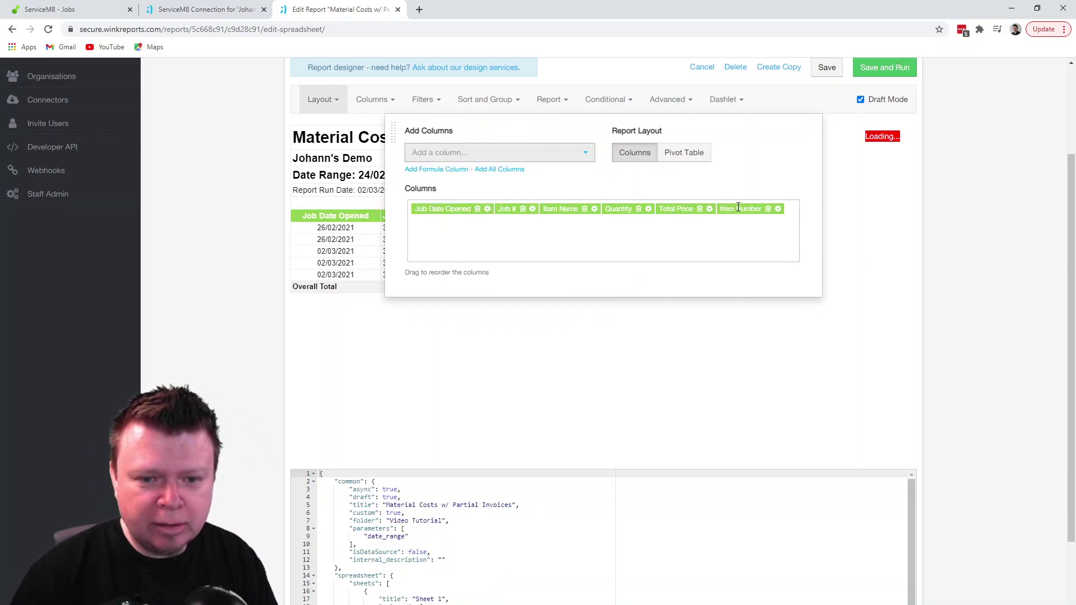
click(508, 332)
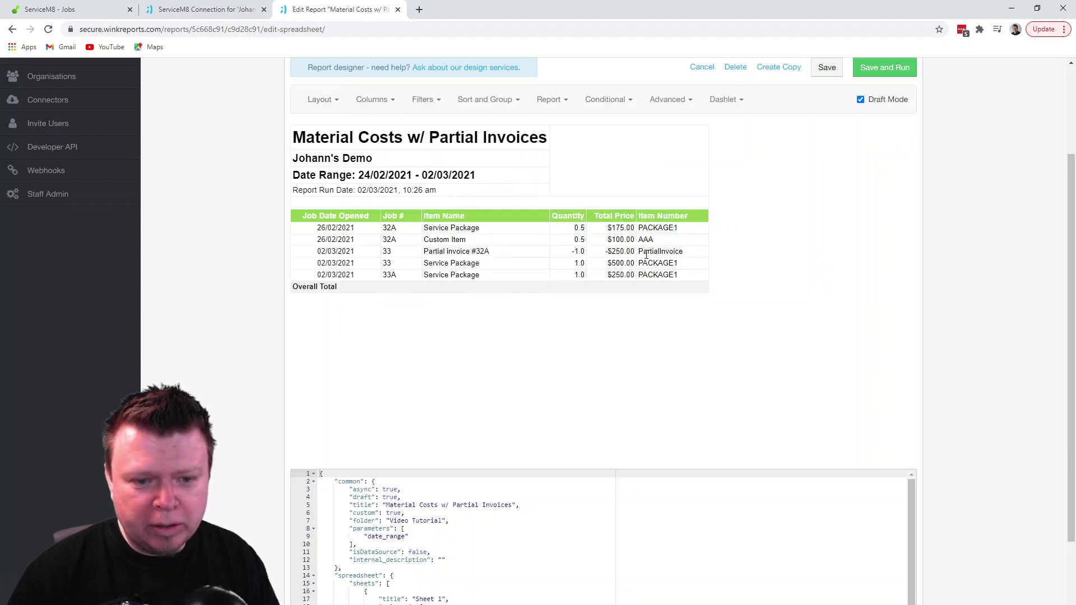
Step: Review the PartialInvoice line and the job 33 and 33A Service Package rows
drag(639, 252, 687, 254)
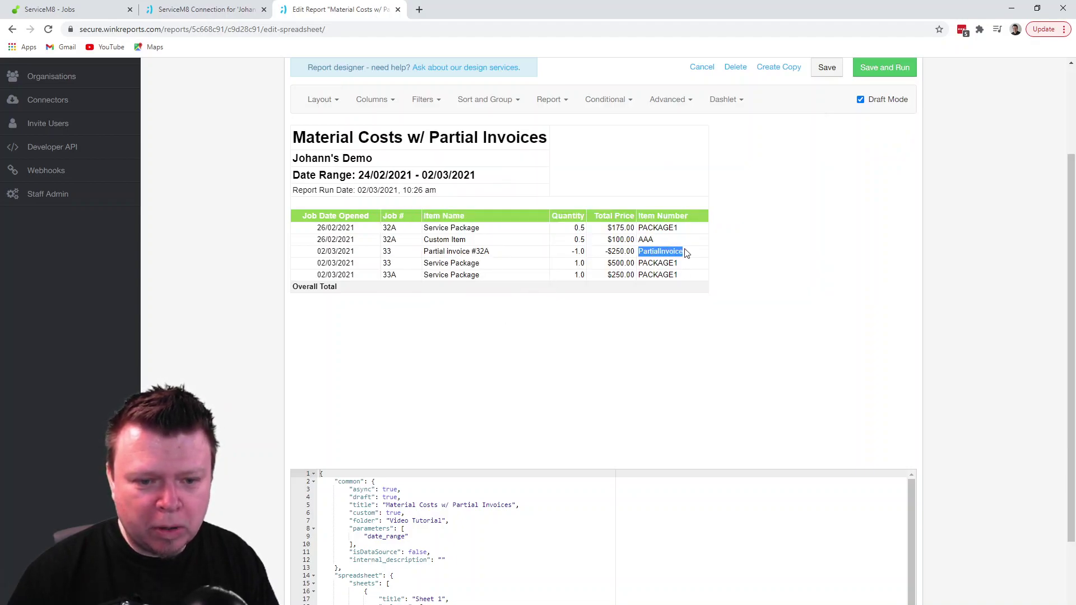
click(602, 281)
drag(383, 251, 684, 251)
click(530, 284)
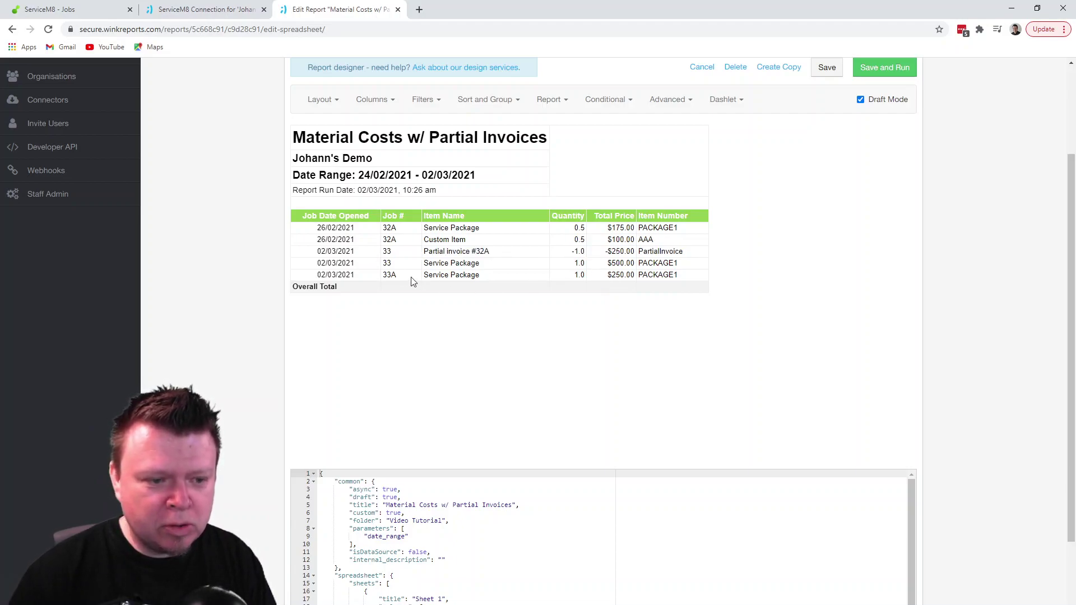
drag(385, 275, 673, 275)
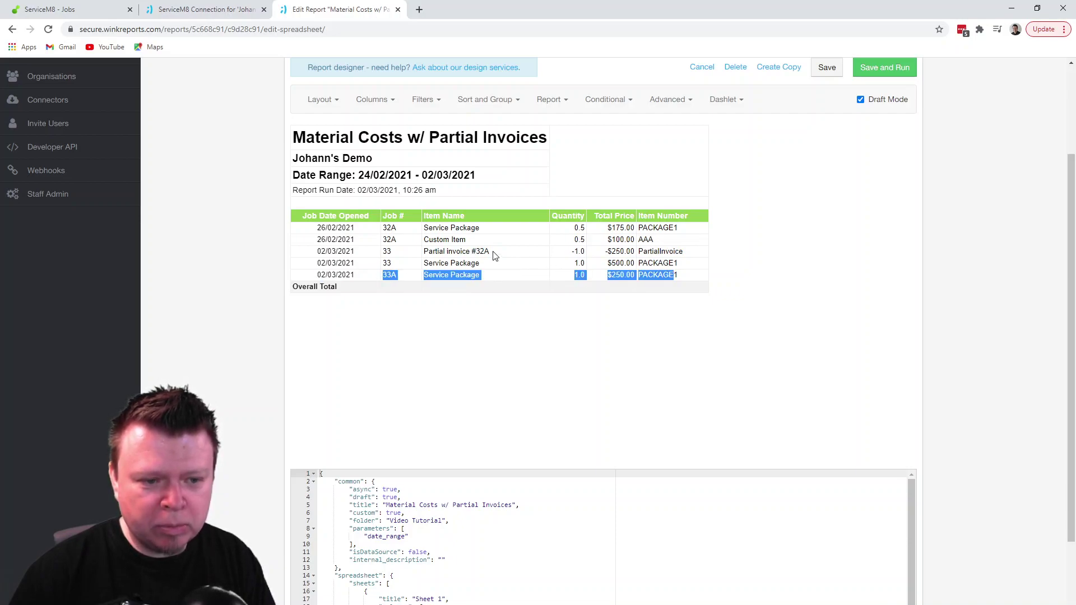
drag(430, 264, 677, 263)
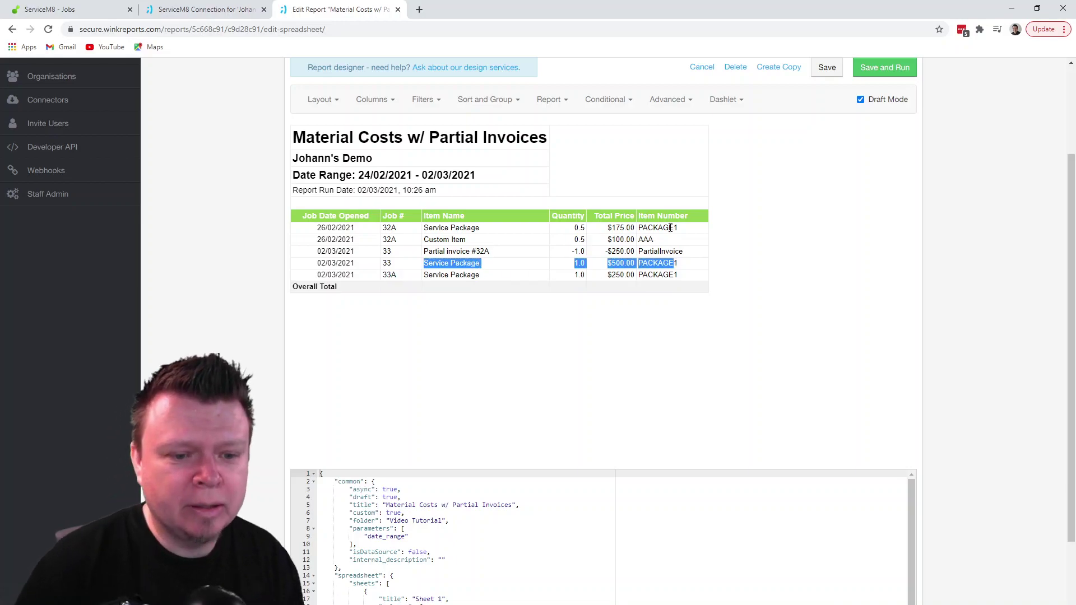
click(662, 242)
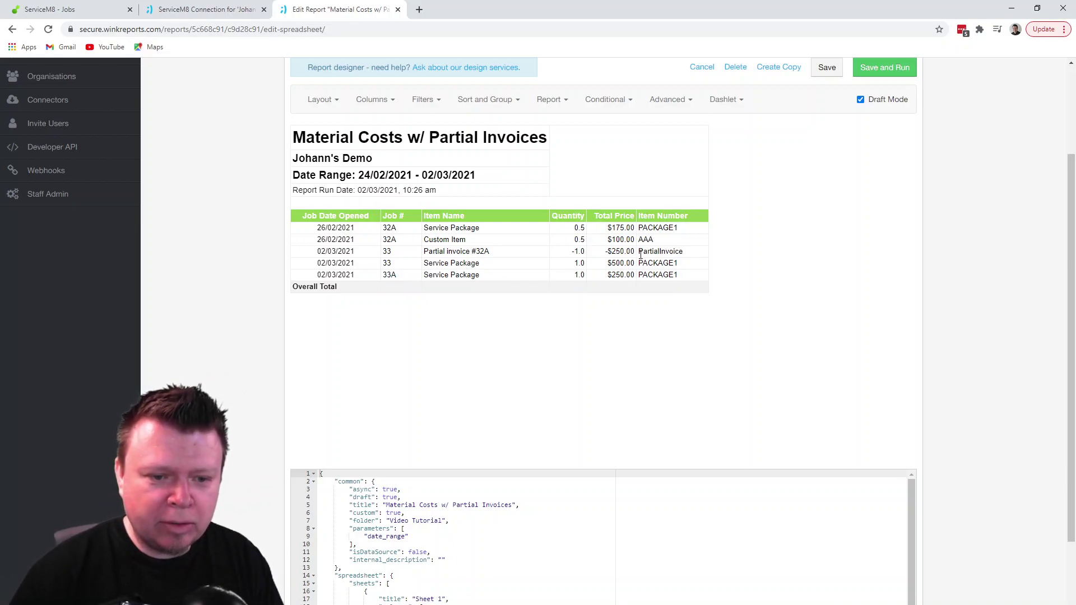
drag(639, 251, 689, 257)
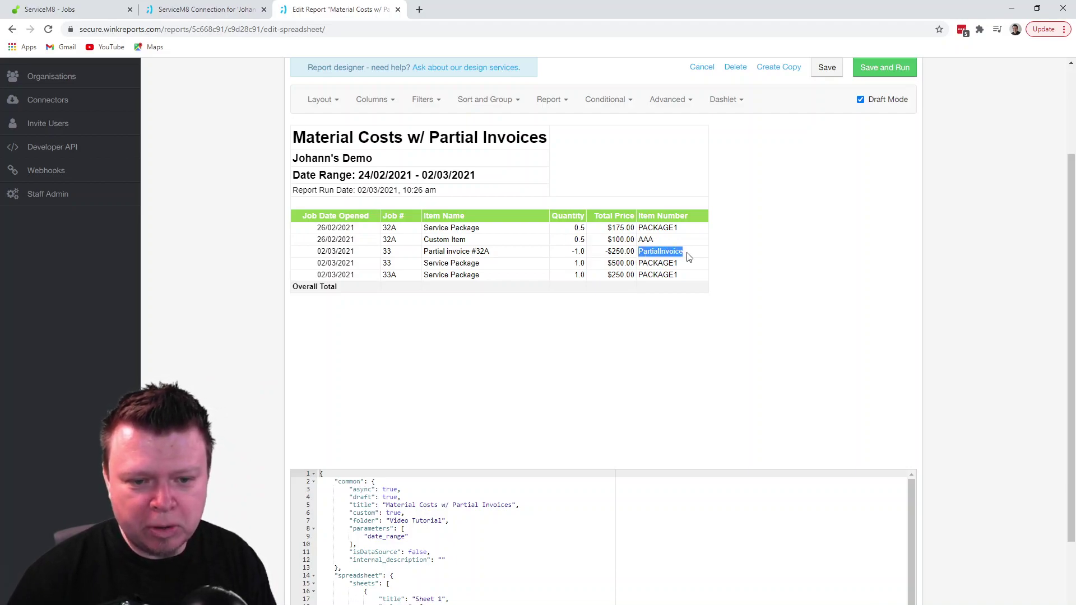
Step: Set the data source filter to [Item Number] <> "PartialInvoice" and check job 33's $500.00 total
click(423, 100)
click(418, 263)
text([)
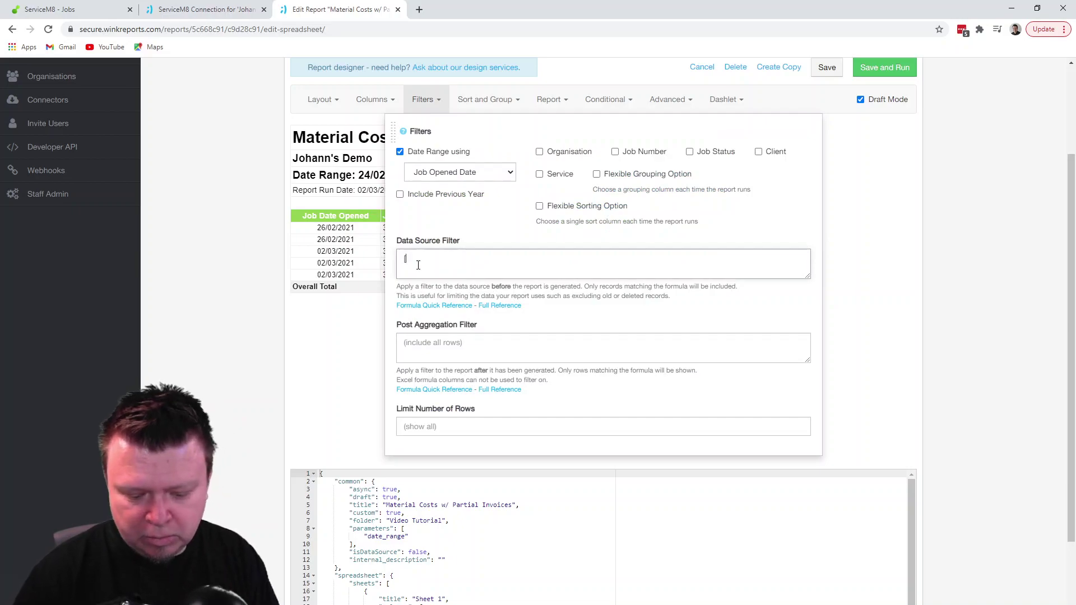
key(Down)
key(Down)
key(Down)
key(Return)
text(<> "PartialInvoice")
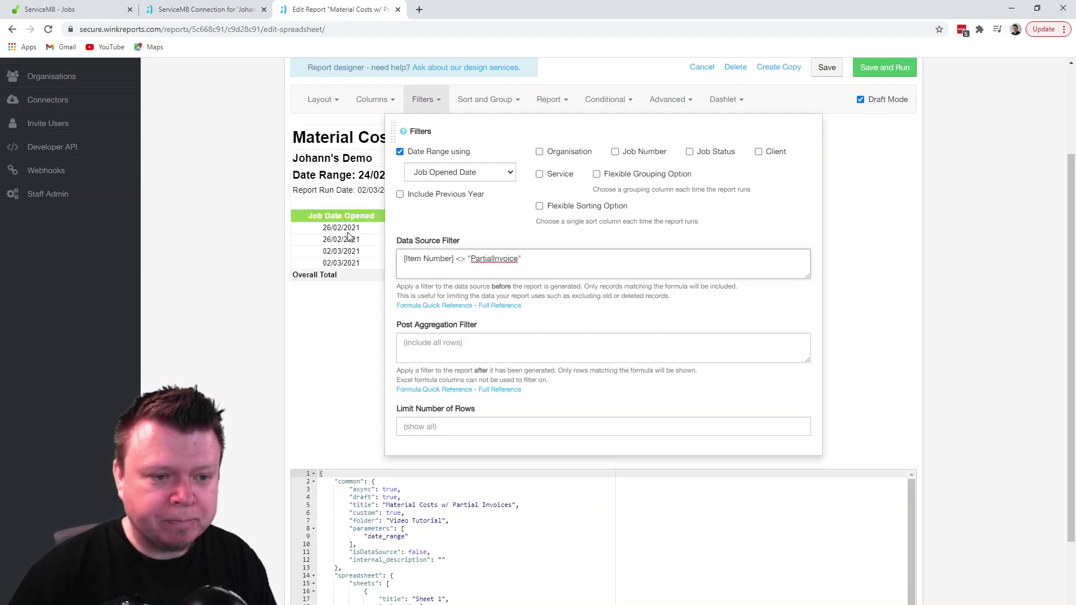
click(347, 237)
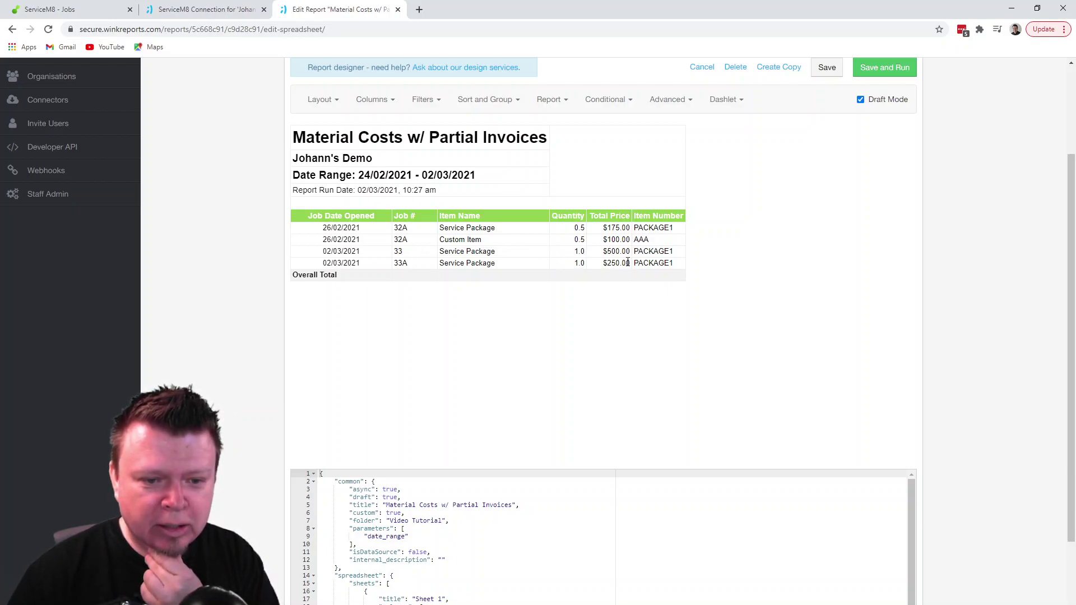
double_click(605, 254)
Step: Inspect job 33A's $250.00 total and its A suffix in the preview
drag(607, 263, 637, 266)
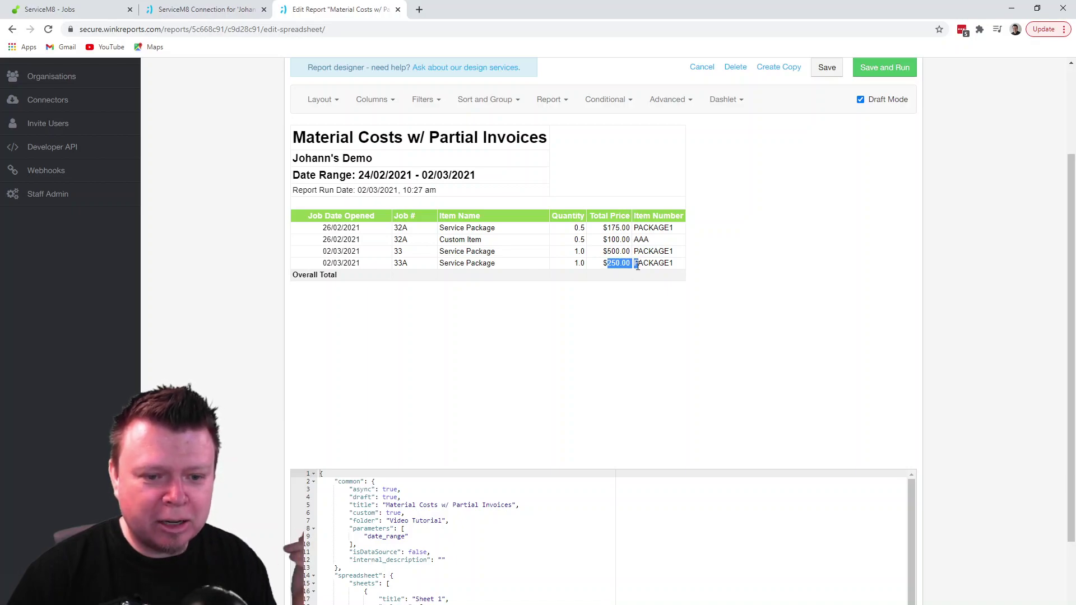
click(598, 266)
drag(398, 263, 409, 263)
click(455, 259)
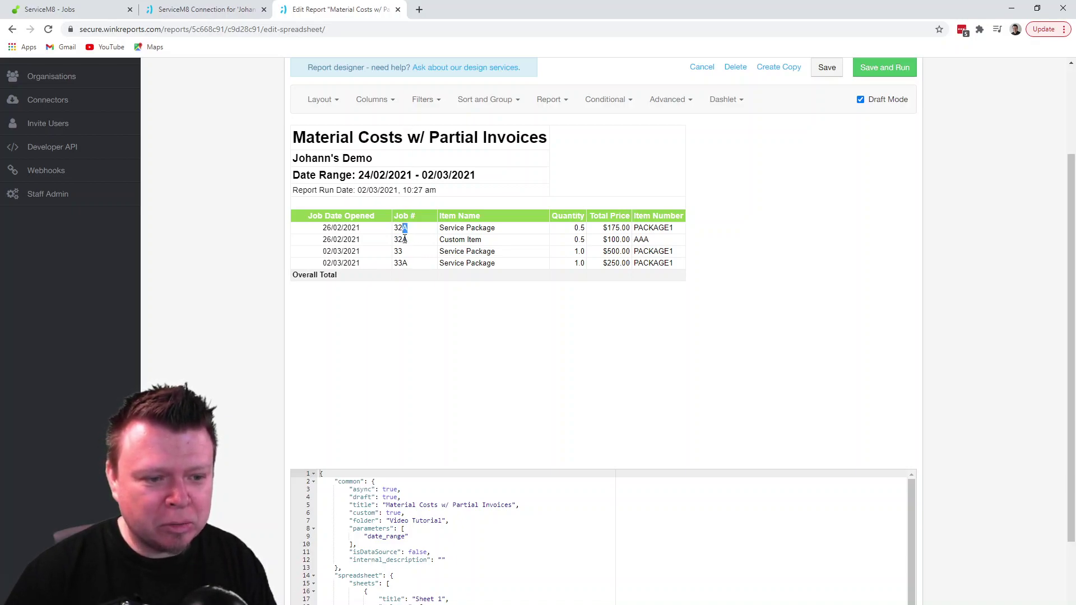
Step: Note job 32A's A suffix and reopen the filters at the end of the data source filter
drag(402, 239, 409, 265)
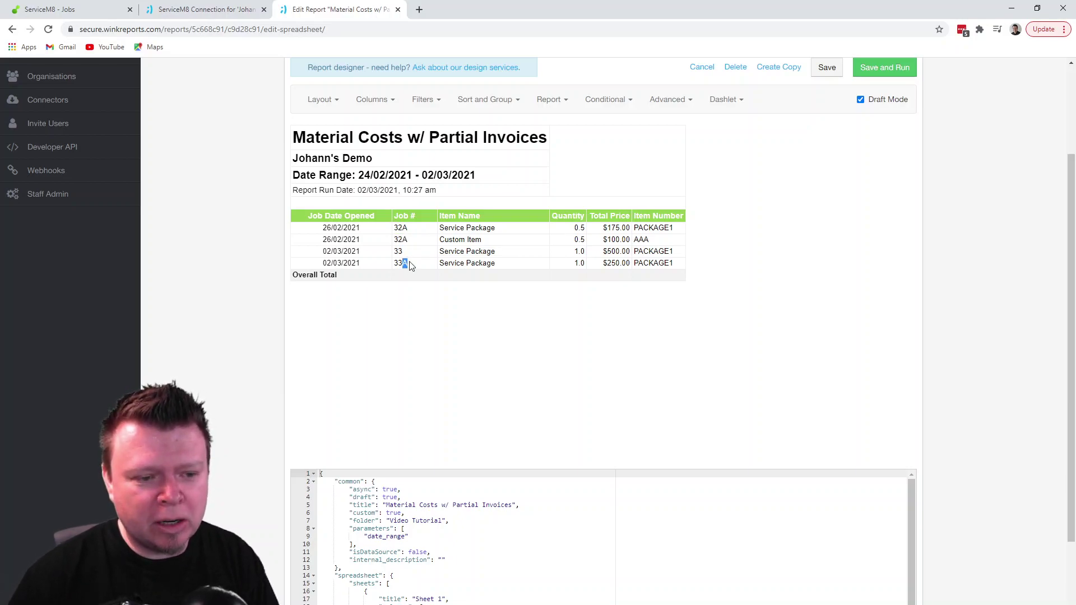
click(422, 104)
click(542, 259)
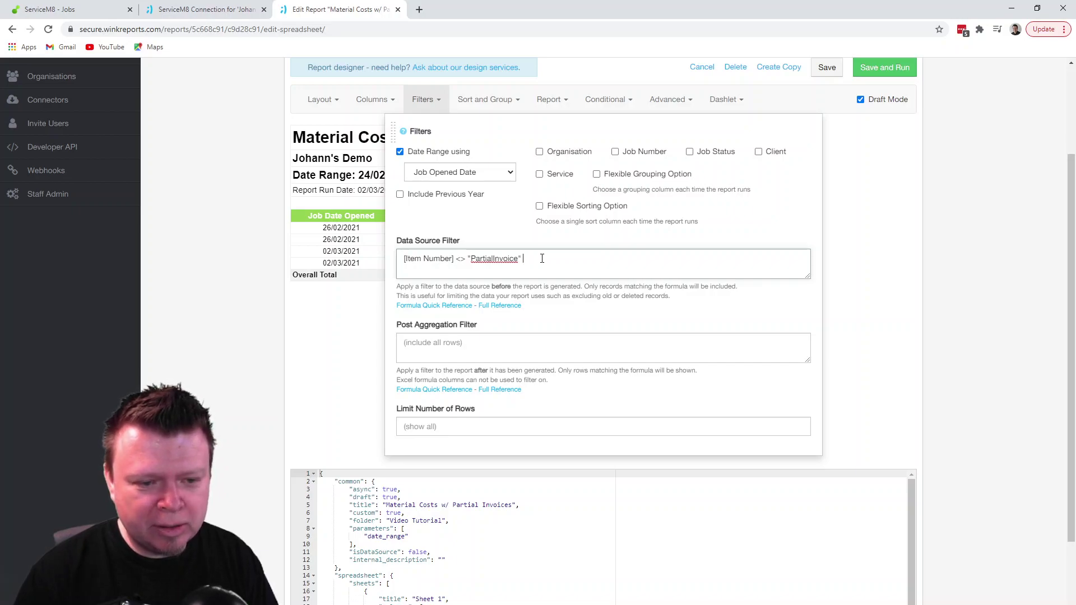
Step: Append AND ENDSWITH([Job #], ANY("A",…,"G")) to the data source filter
text(AND )
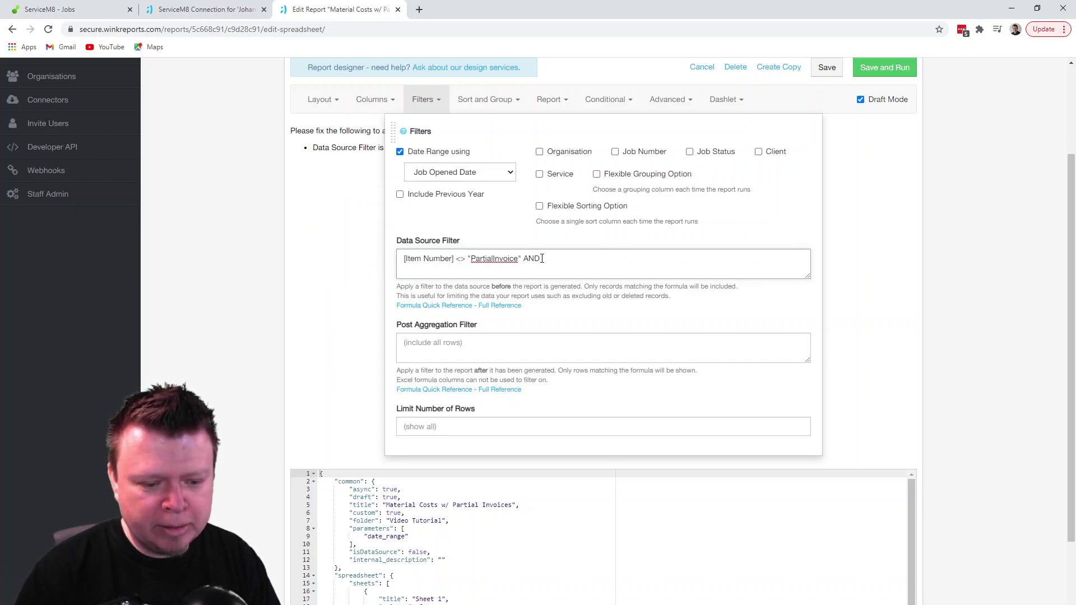
text(ENDSWITH)
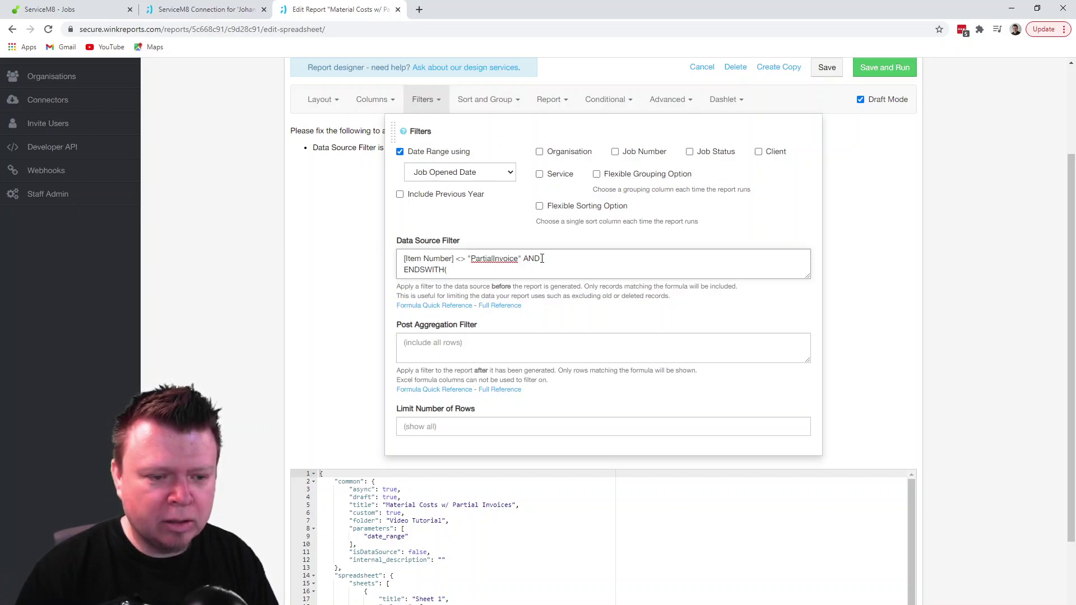
text(([)
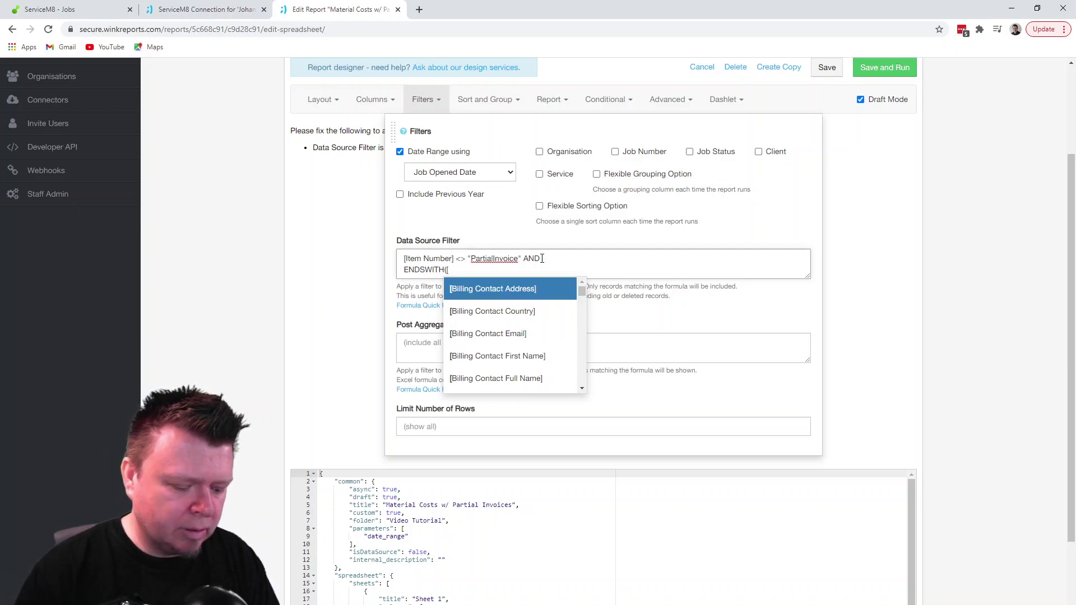
text(Job #])
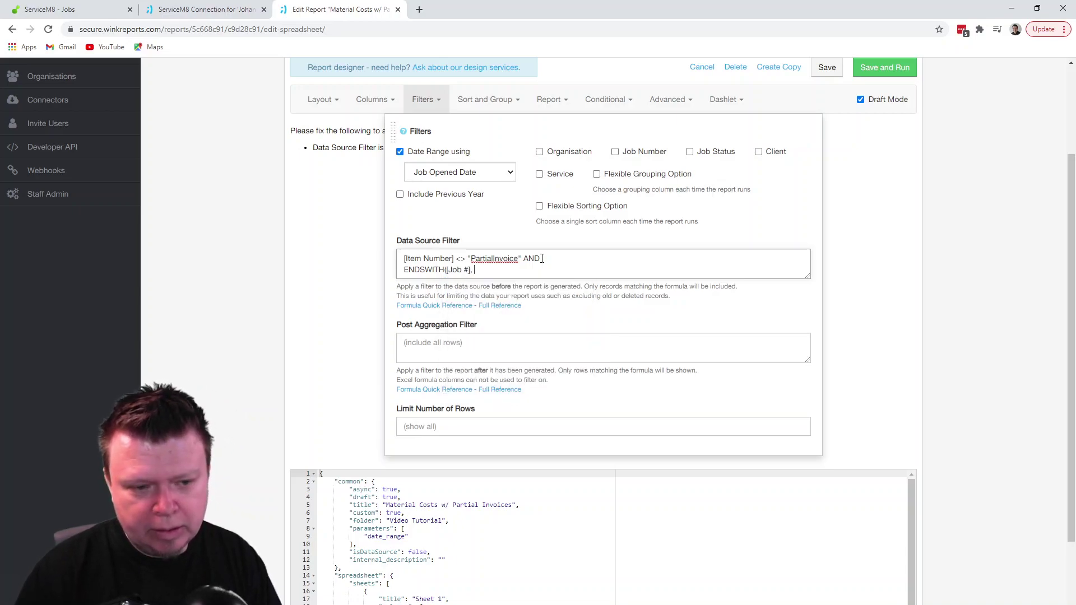
text(, ANY(")
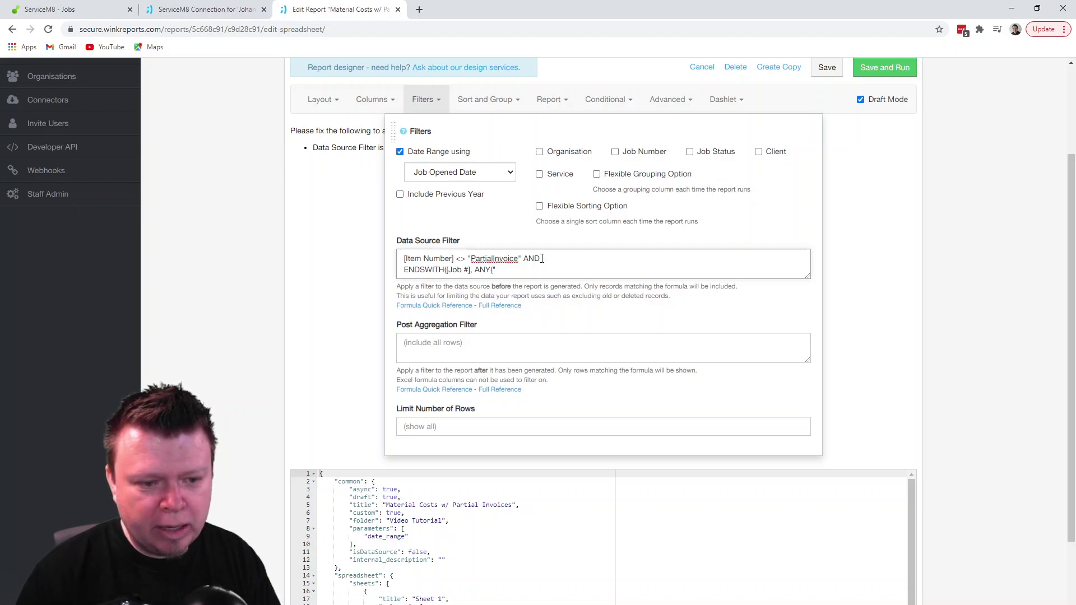
text(A")
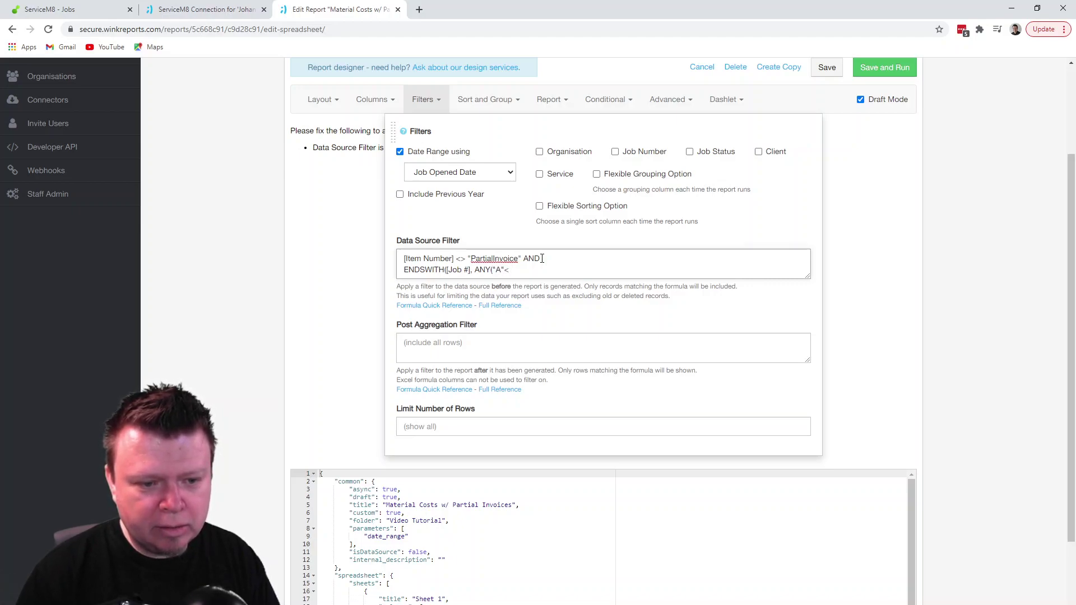
text(, "B", "C)
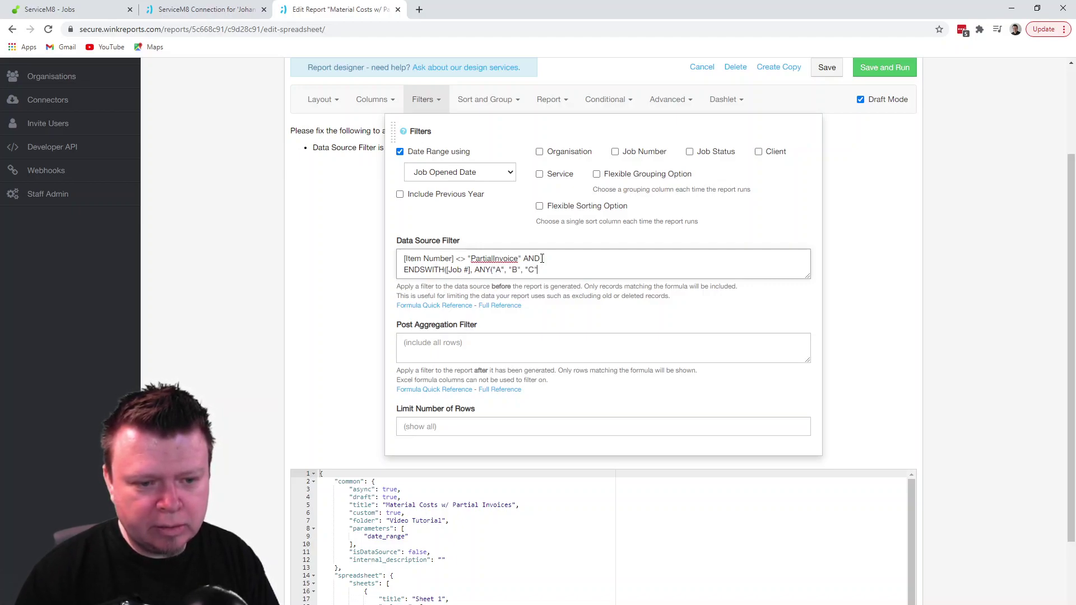
text(", "D", E"E)
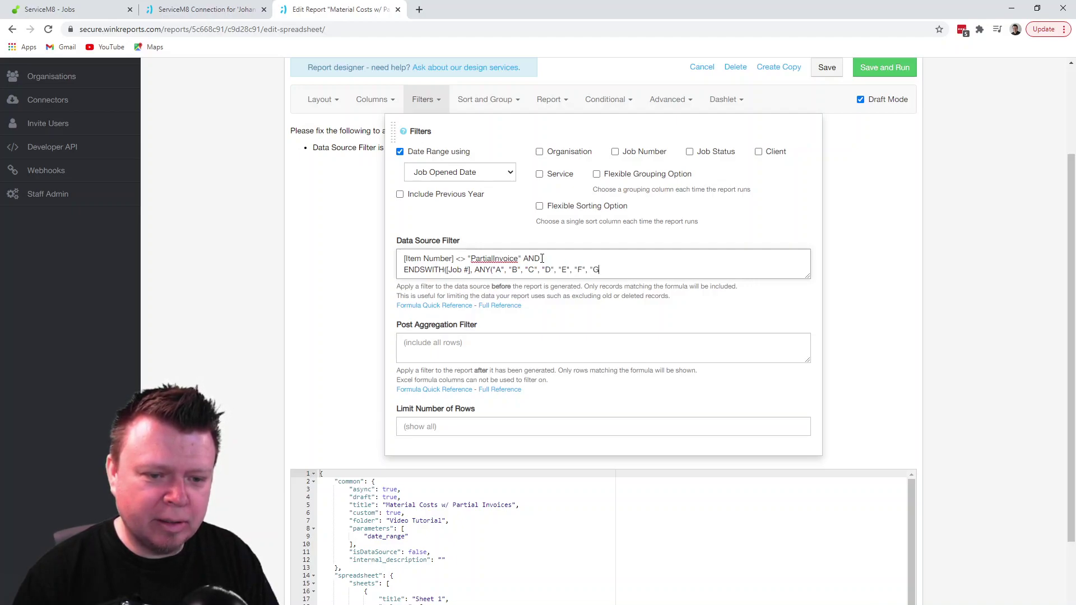
text(", "F", "G"))
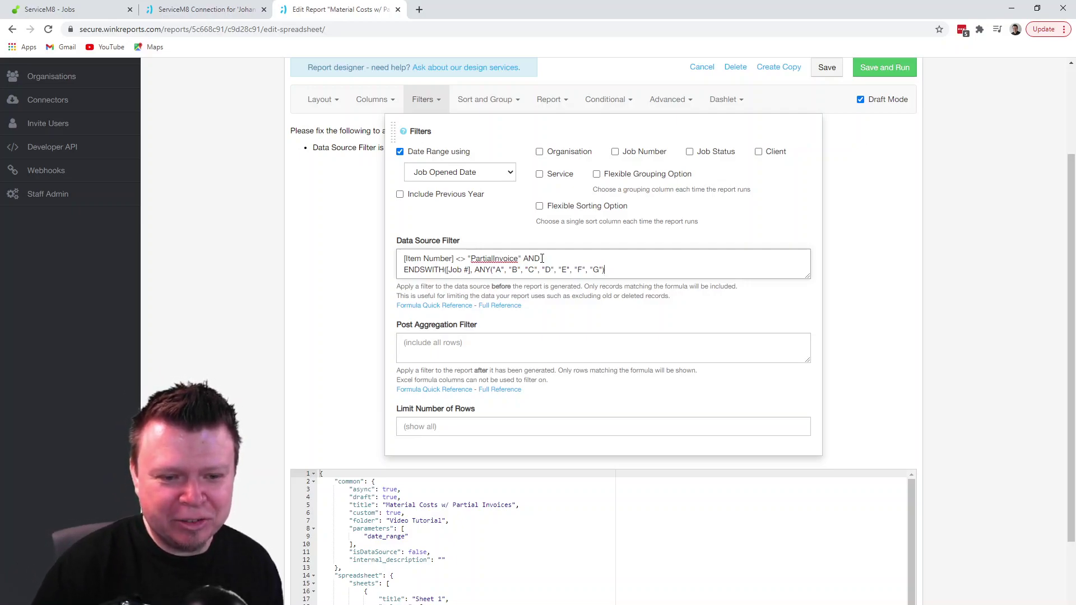
text())
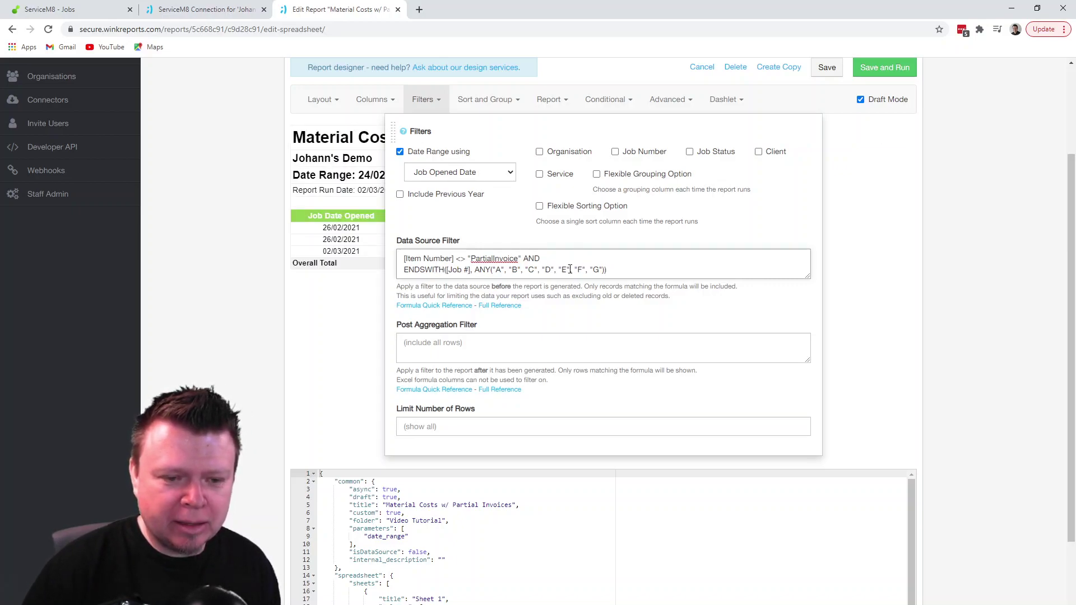
mouse_move(398, 131)
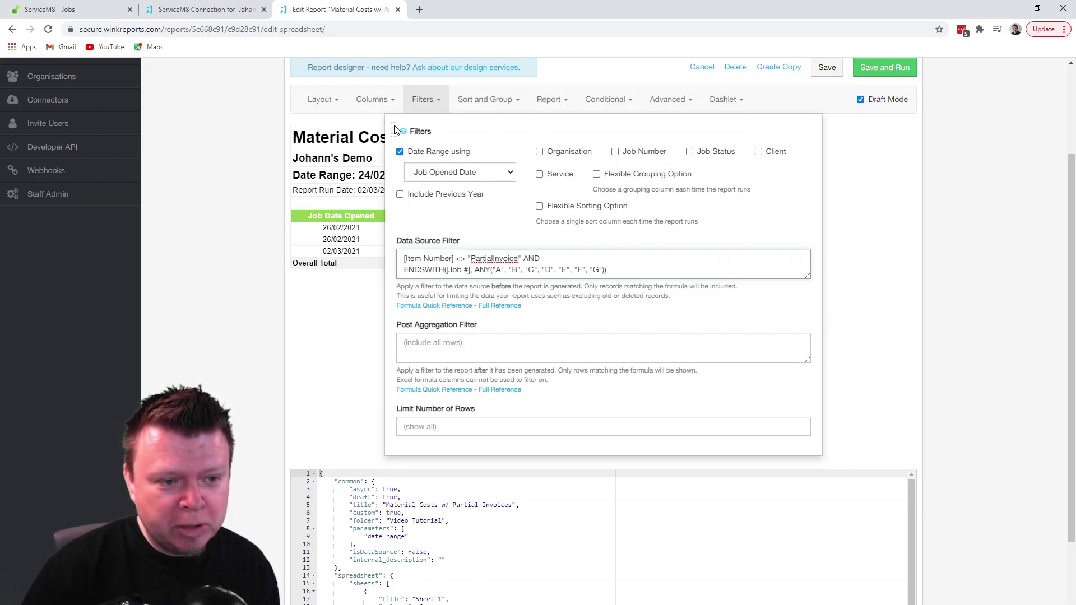
drag(393, 140, 392, 168)
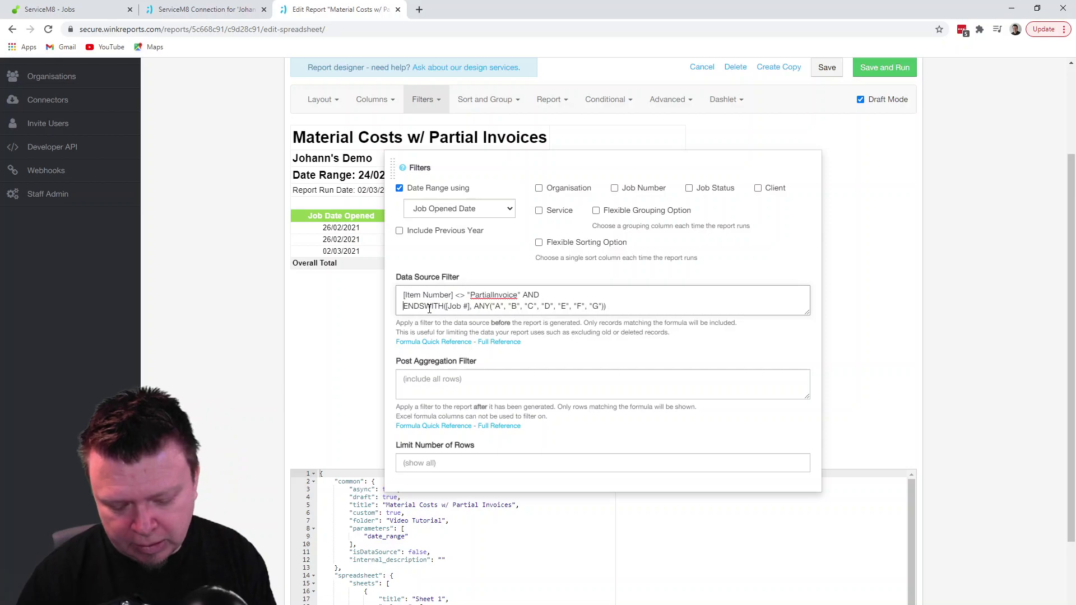
Step: Wrap the job-suffix condition in NOT(...) so A–G suffixed jobs are excluded
text(NOT)
key(BackSpace)
text(()
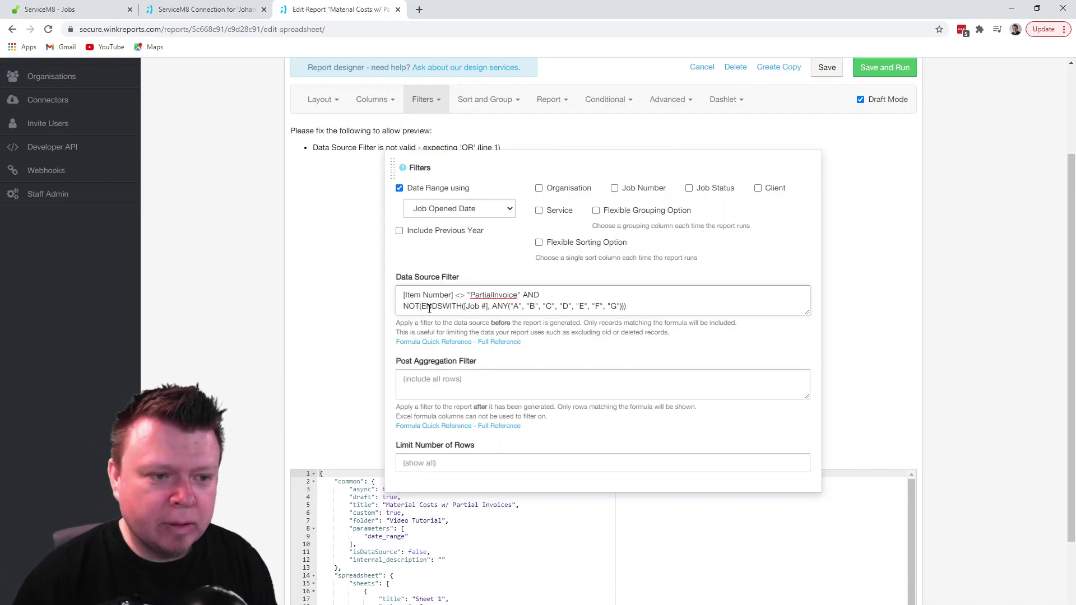
key(End)
text())
click(343, 264)
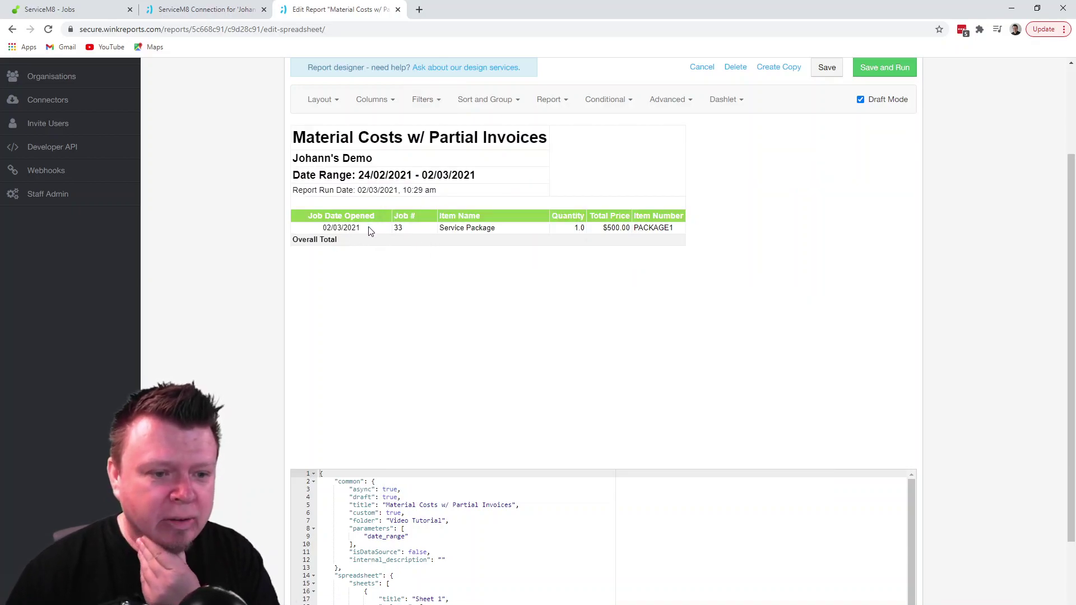
Step: Add the Unit Cost incl Tax column by searching the Layout column list for 'cost'
drag(368, 230, 624, 226)
click(643, 228)
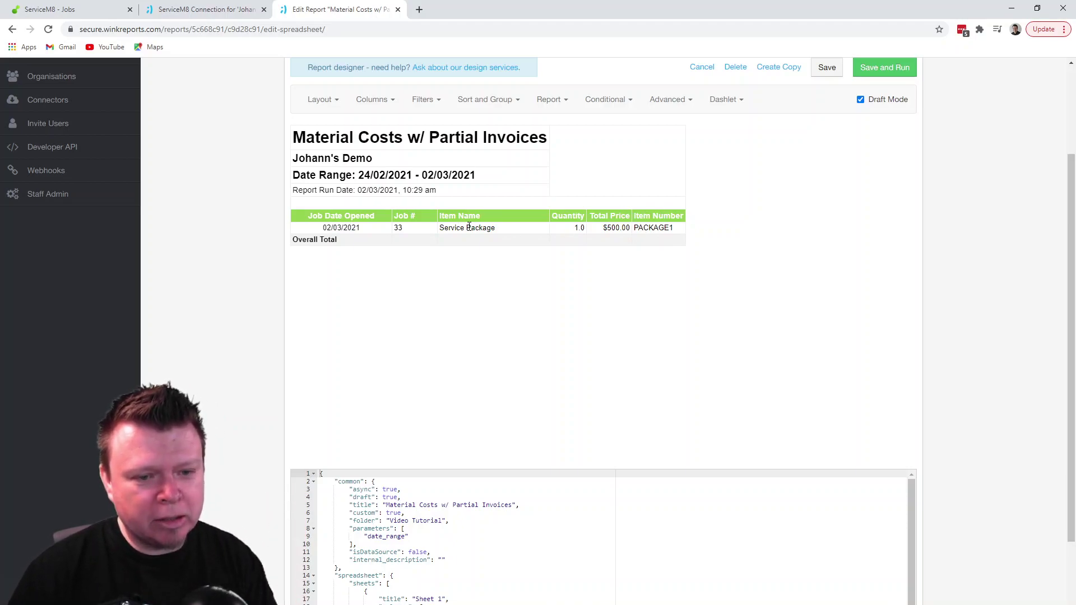
click(375, 101)
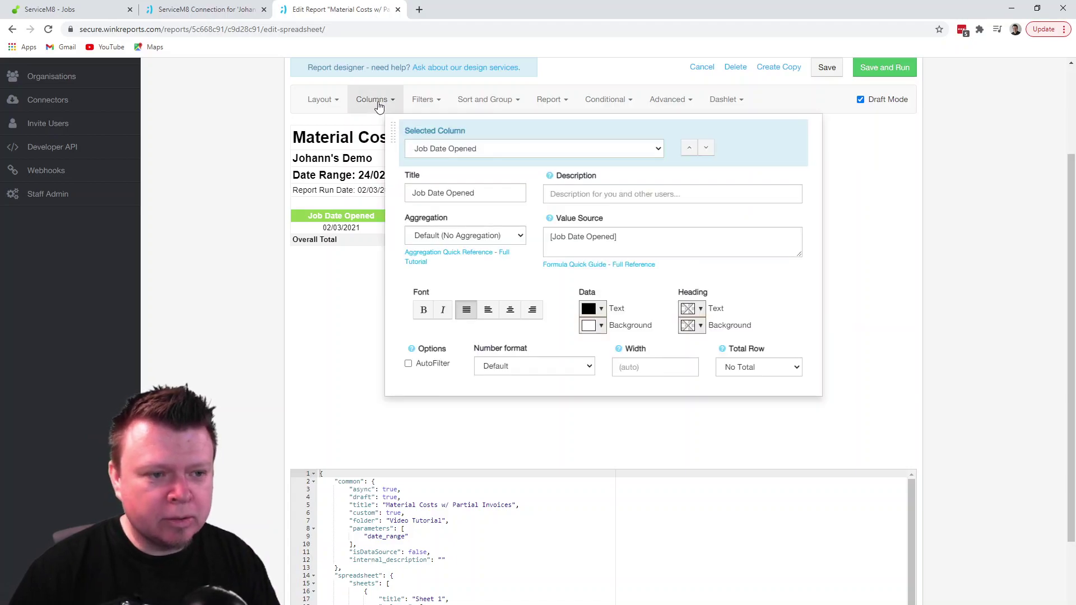
click(321, 101)
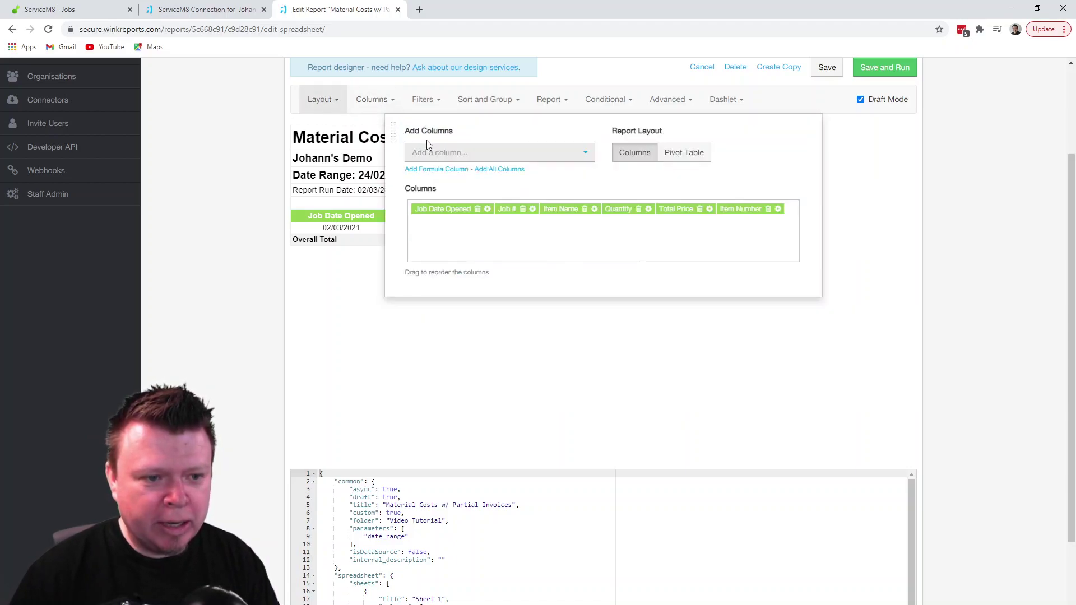
click(434, 150)
text(cost)
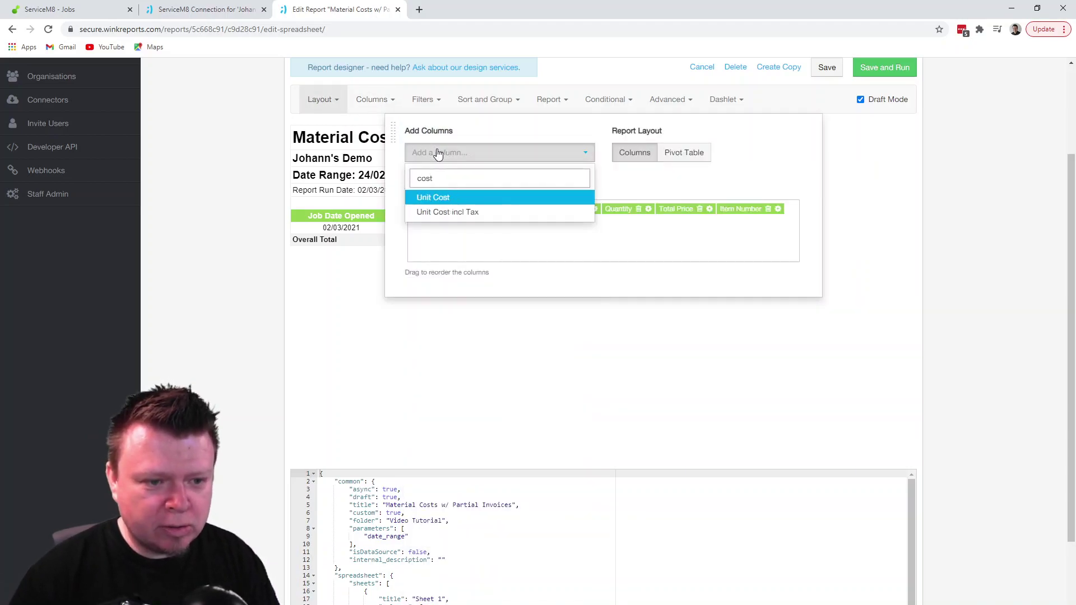
click(479, 213)
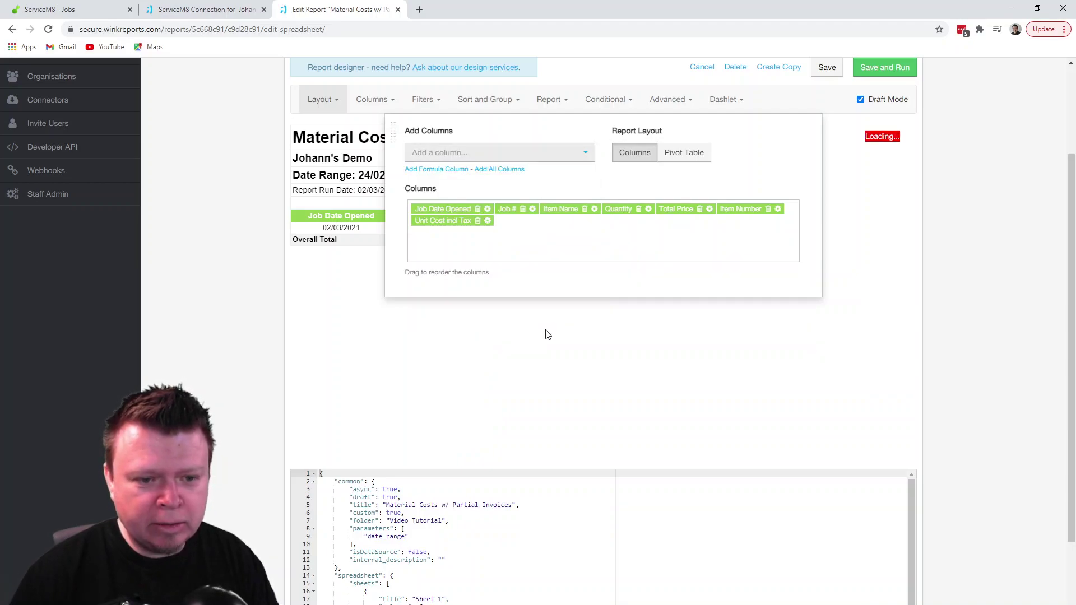
Step: Compare job 33's $200 unit cost with its $500 total price
drag(709, 229, 691, 228)
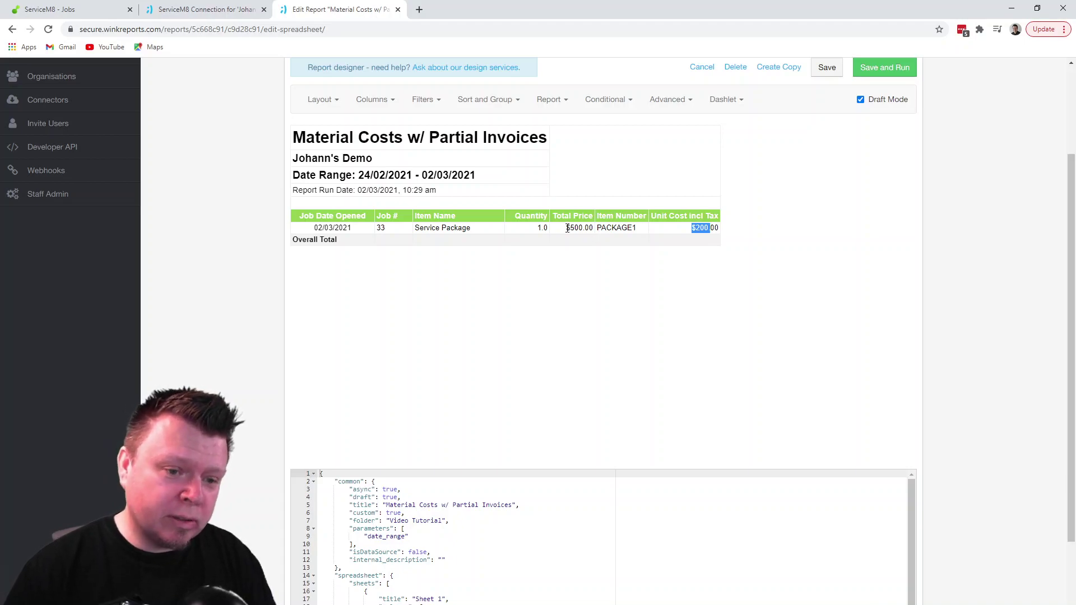
drag(565, 229, 583, 229)
drag(691, 228, 711, 227)
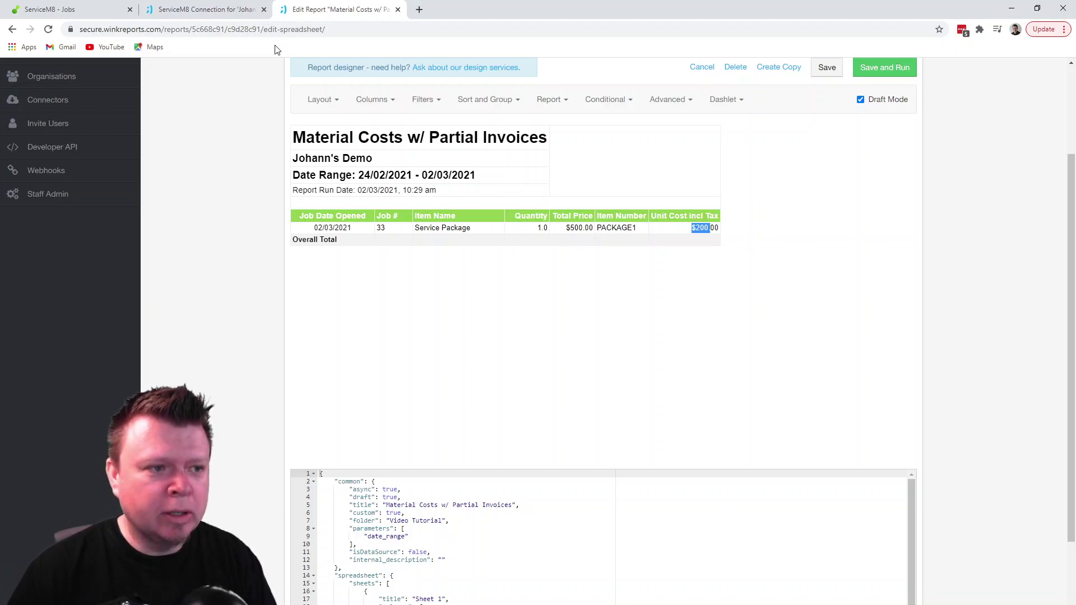
Step: Open the Reports list in a new browser tab
click(223, 12)
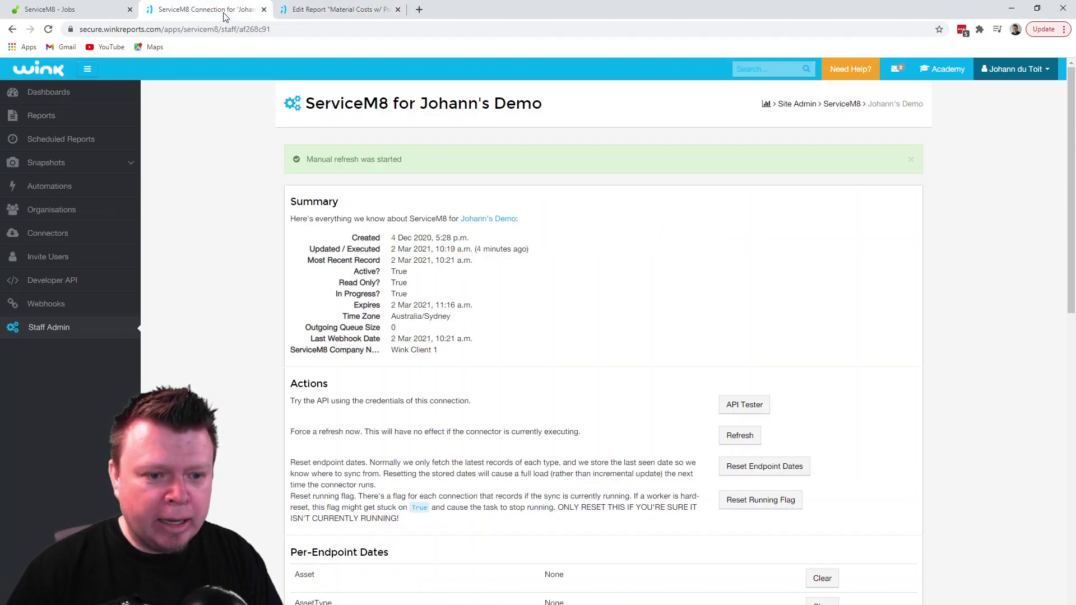
click(336, 10)
right_click(55, 119)
click(104, 125)
click(465, 12)
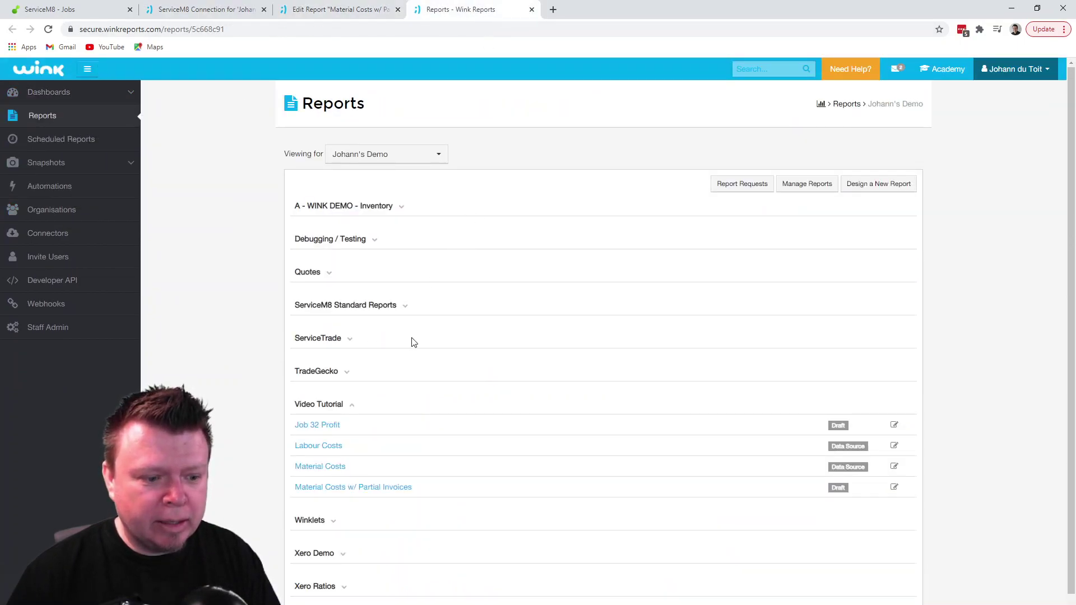
scroll(414, 343, down, 1)
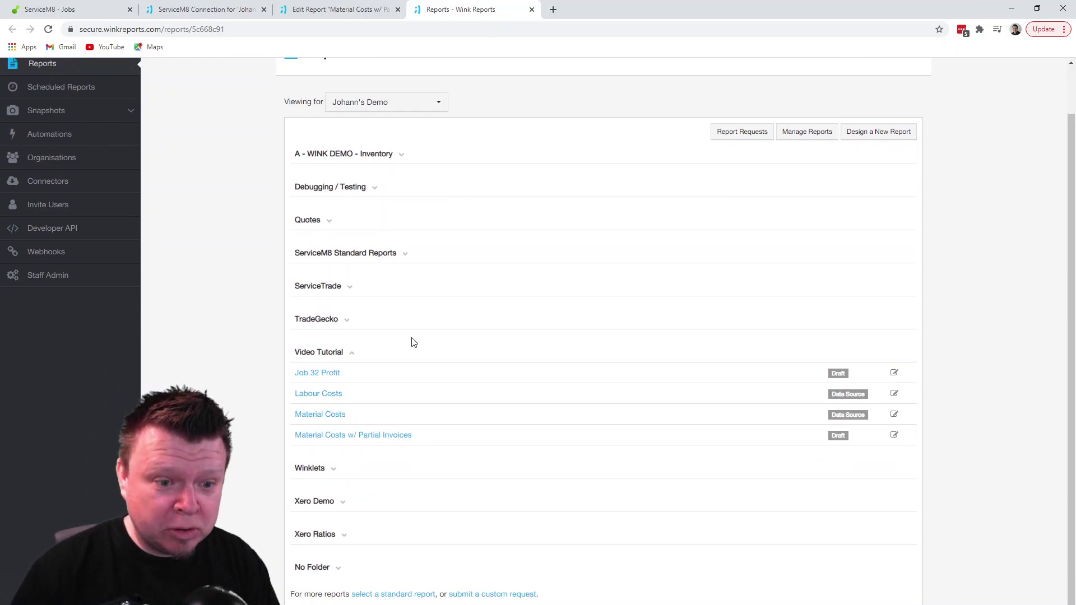
Step: Run Labour Costs in its own tab for the Last 30 Days, showing job 32 at $100.00
right_click(321, 397)
click(342, 400)
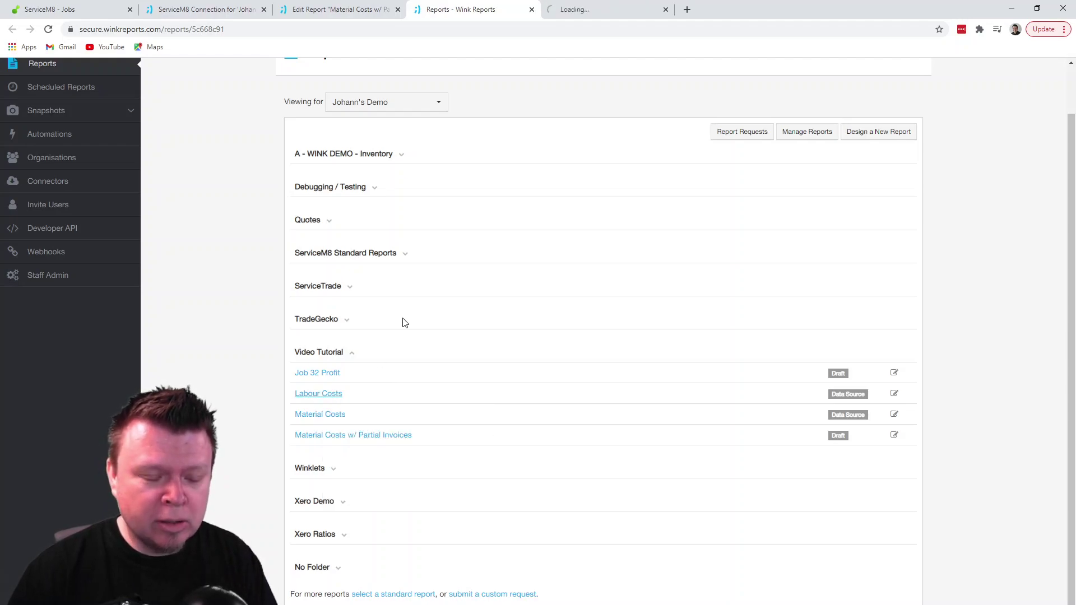
click(600, 10)
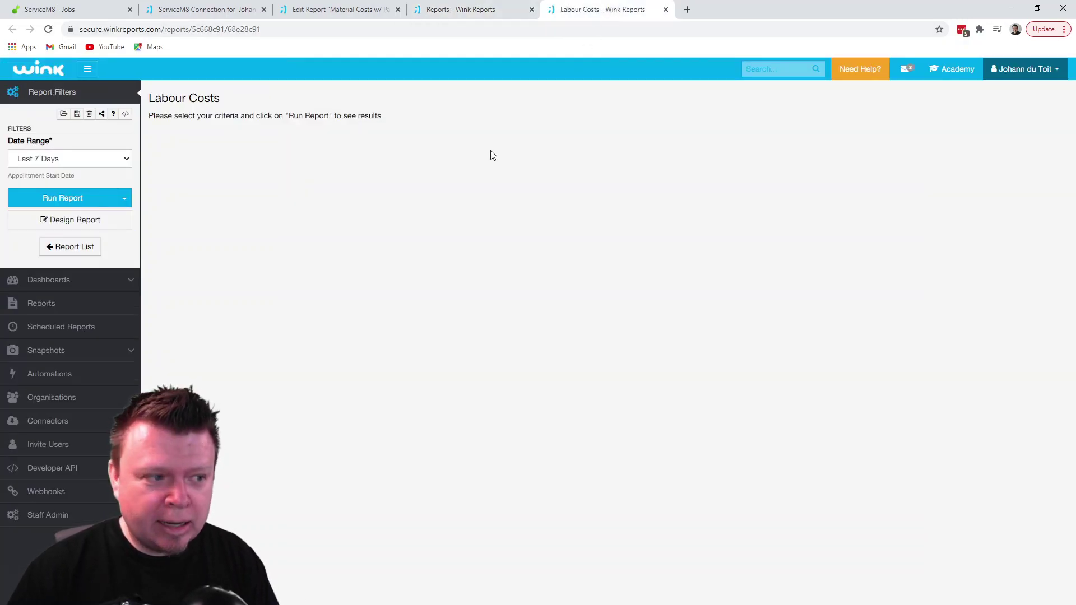
click(88, 197)
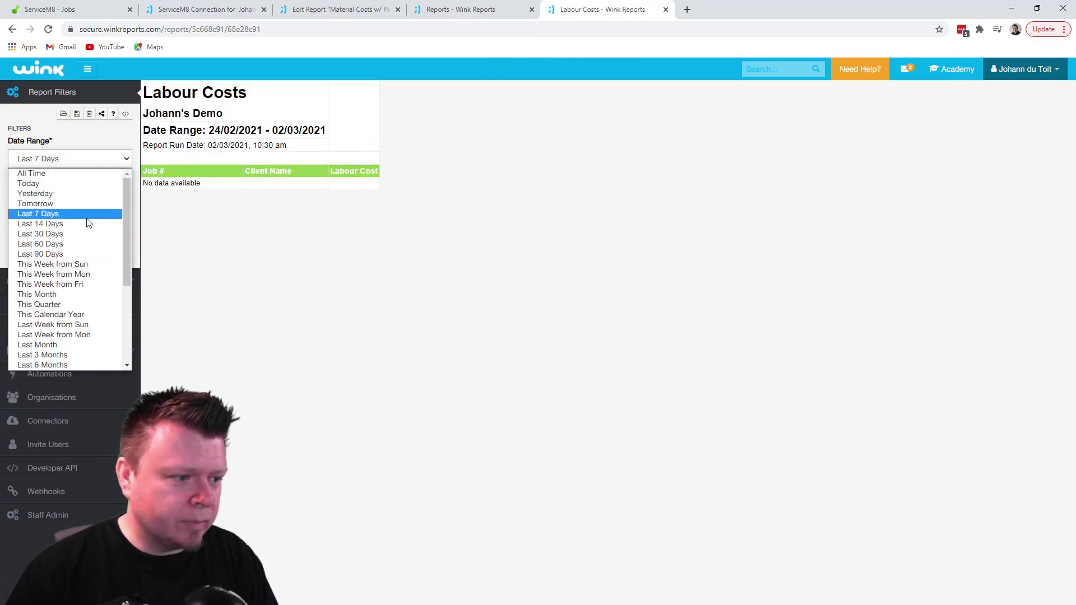
click(40, 234)
click(62, 198)
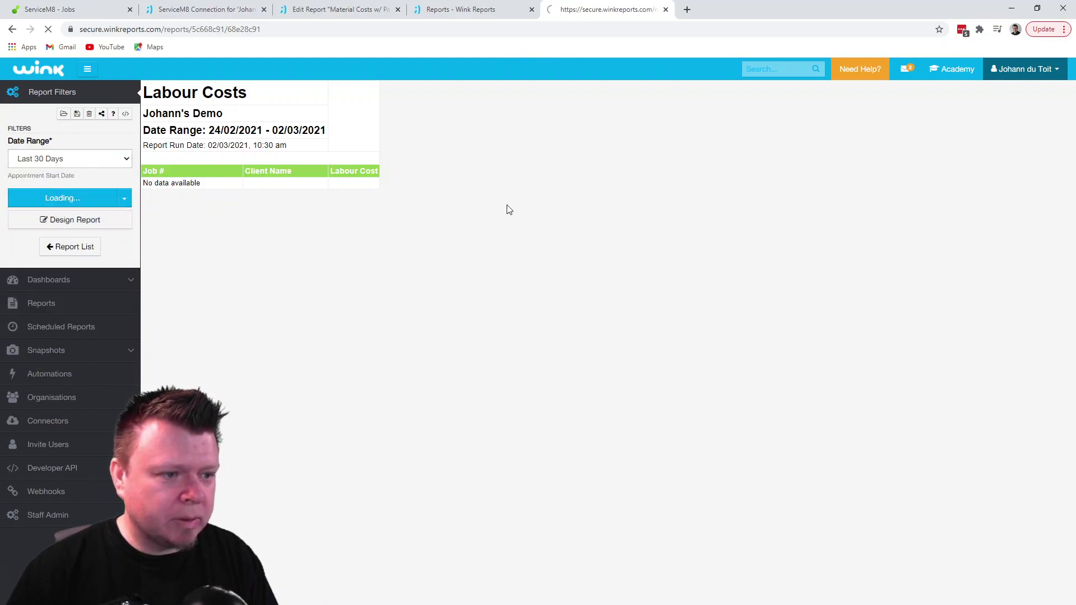
drag(201, 184, 220, 183)
drag(349, 183, 381, 184)
Step: Switch back to the Edit Report tab for 'Material Costs w/ Partial Invoices'
click(473, 9)
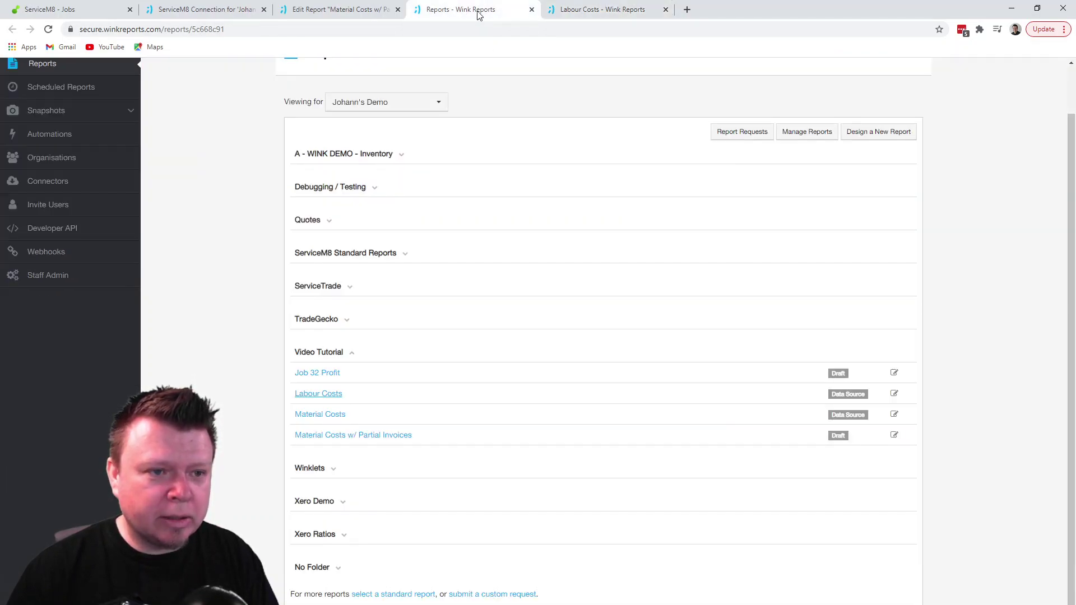
click(336, 10)
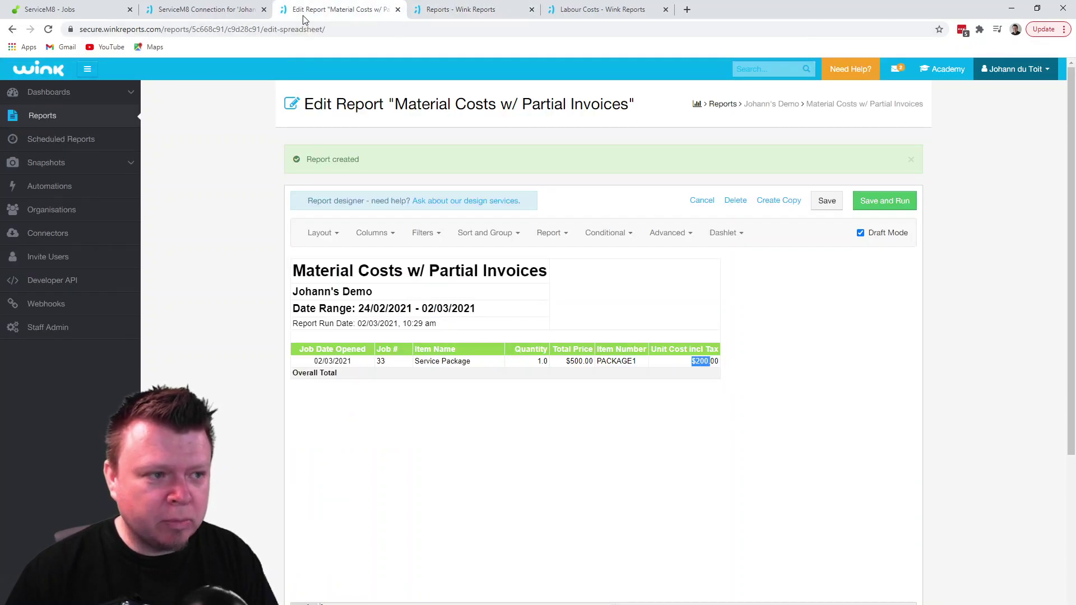
click(454, 16)
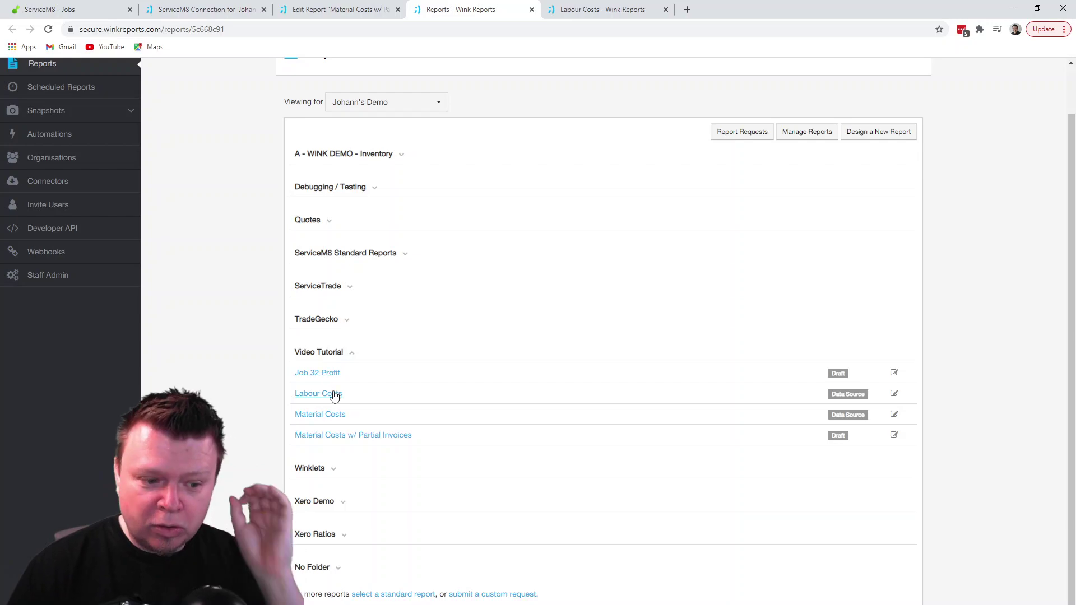
drag(419, 435, 303, 414)
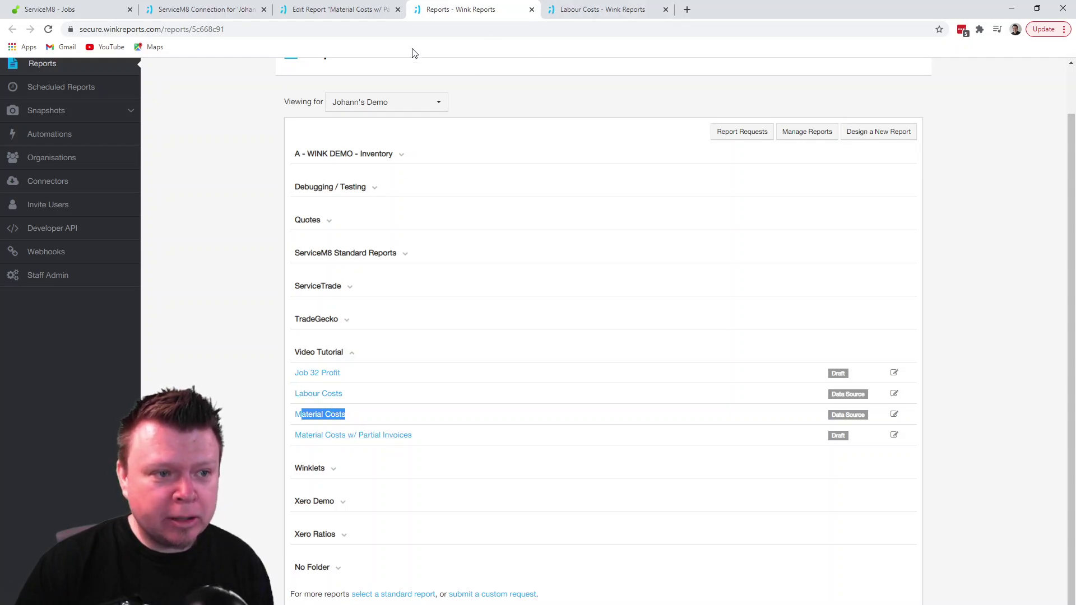
click(342, 10)
click(557, 428)
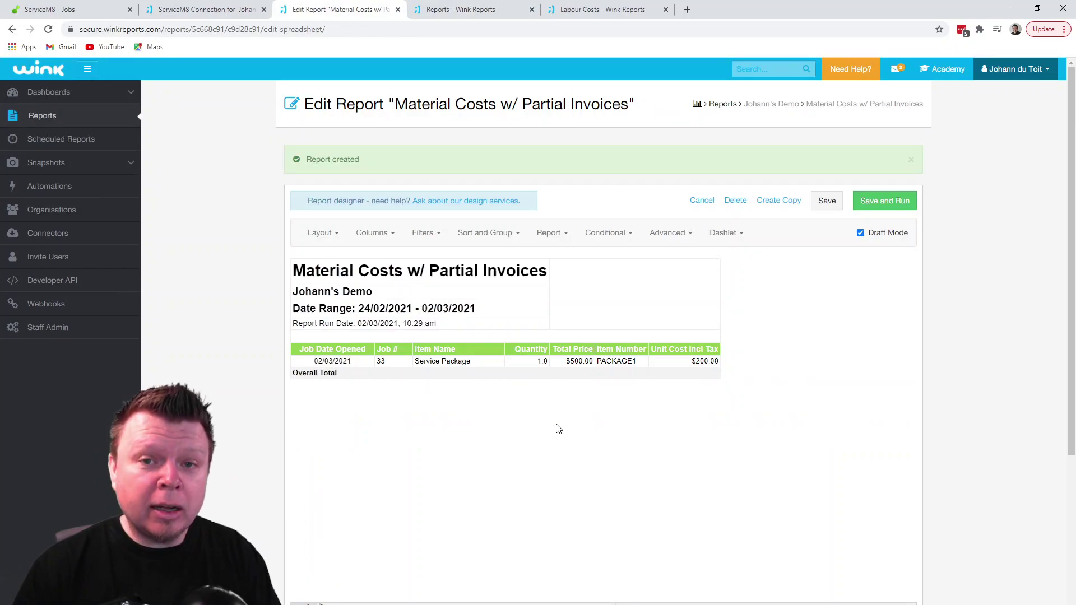